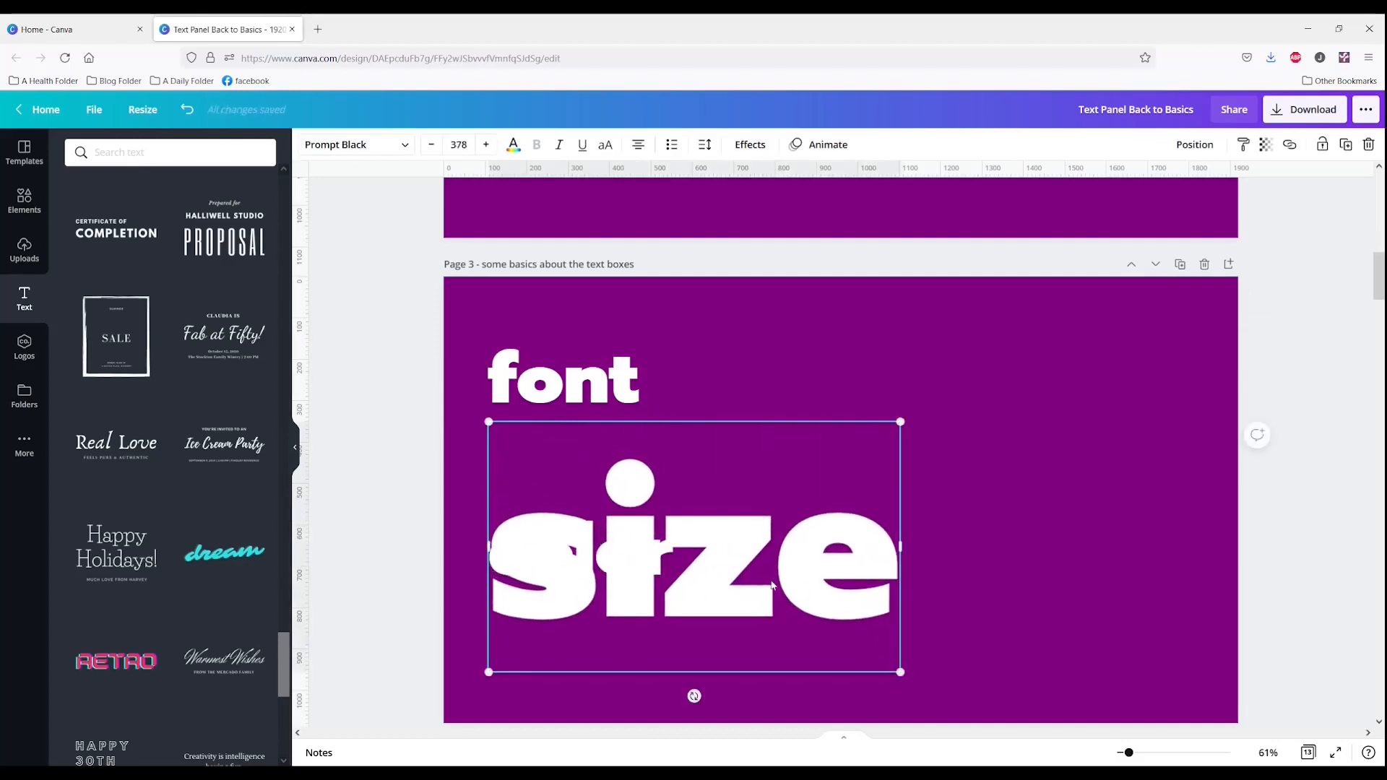
Step: Move the oversized "size" text to the upper right of page 3, clear of the word "color"
drag(783, 559, 1007, 458)
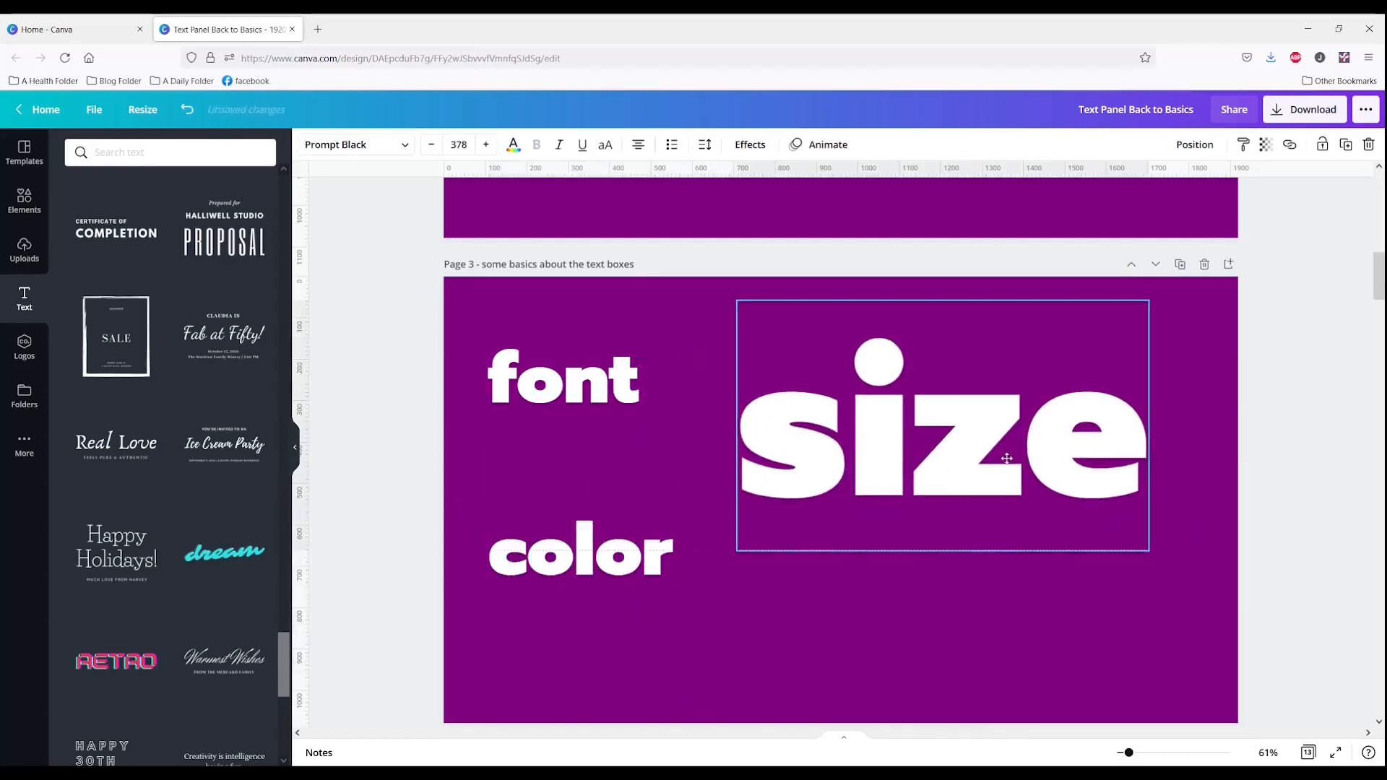
click(783, 672)
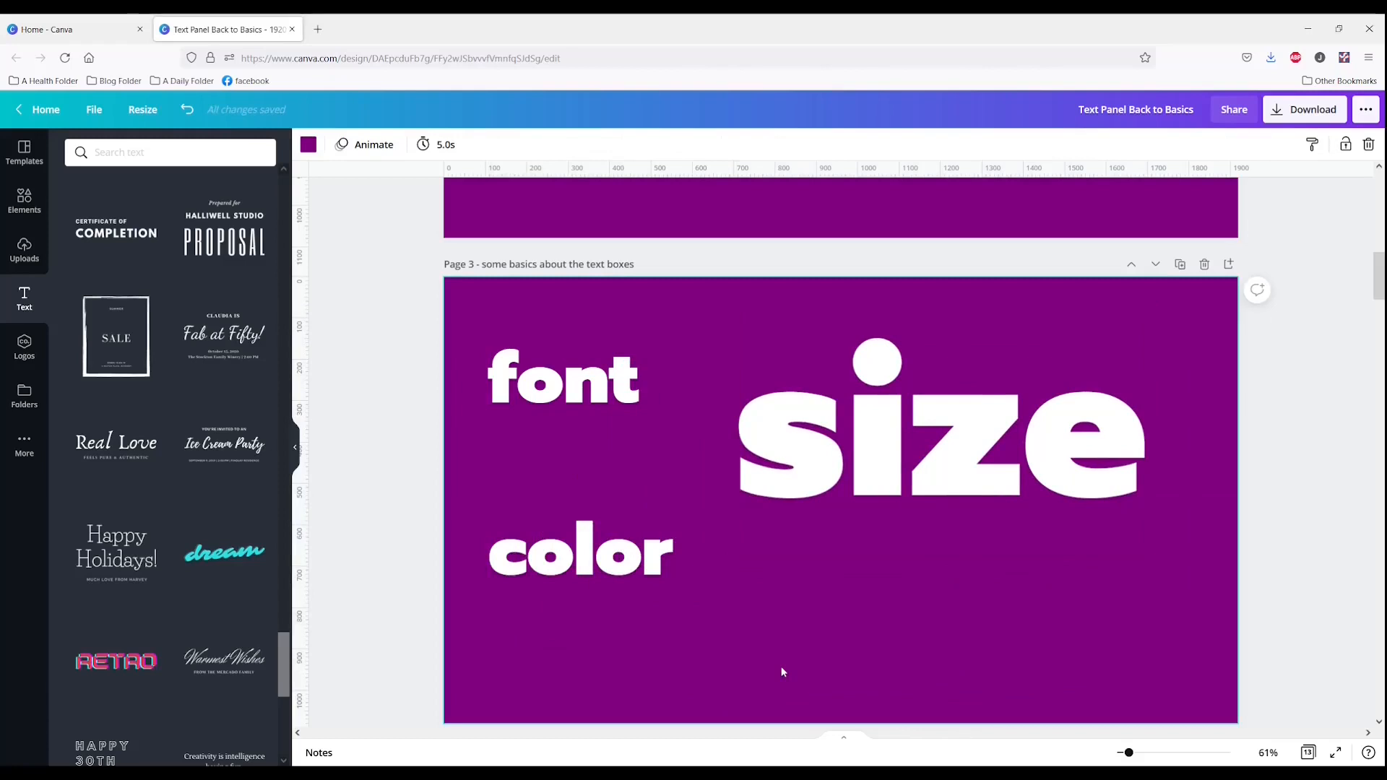
Step: Decrease the font size of the "size" text in single increments to 359
click(849, 469)
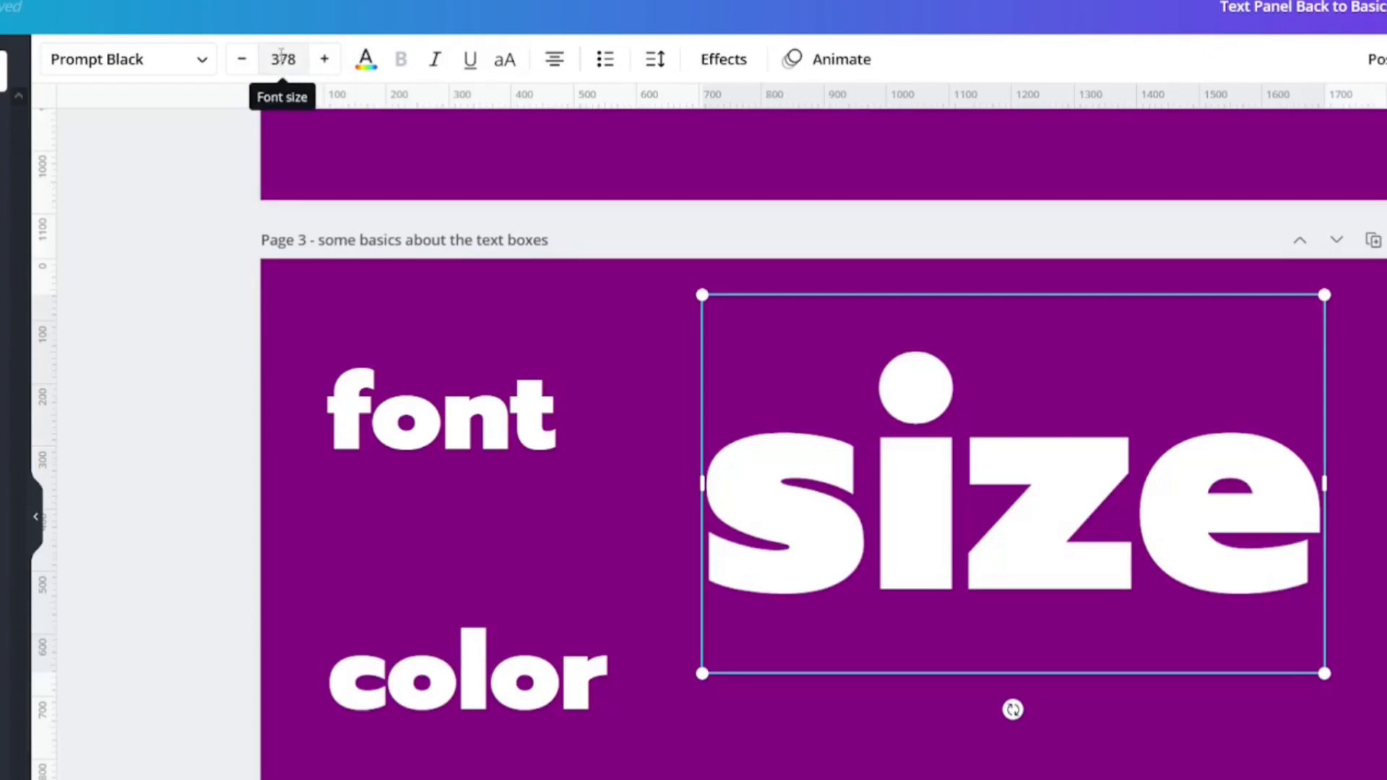
click(240, 59)
click(240, 59)
click(241, 59)
click(241, 59)
click(240, 59)
click(240, 59)
click(241, 59)
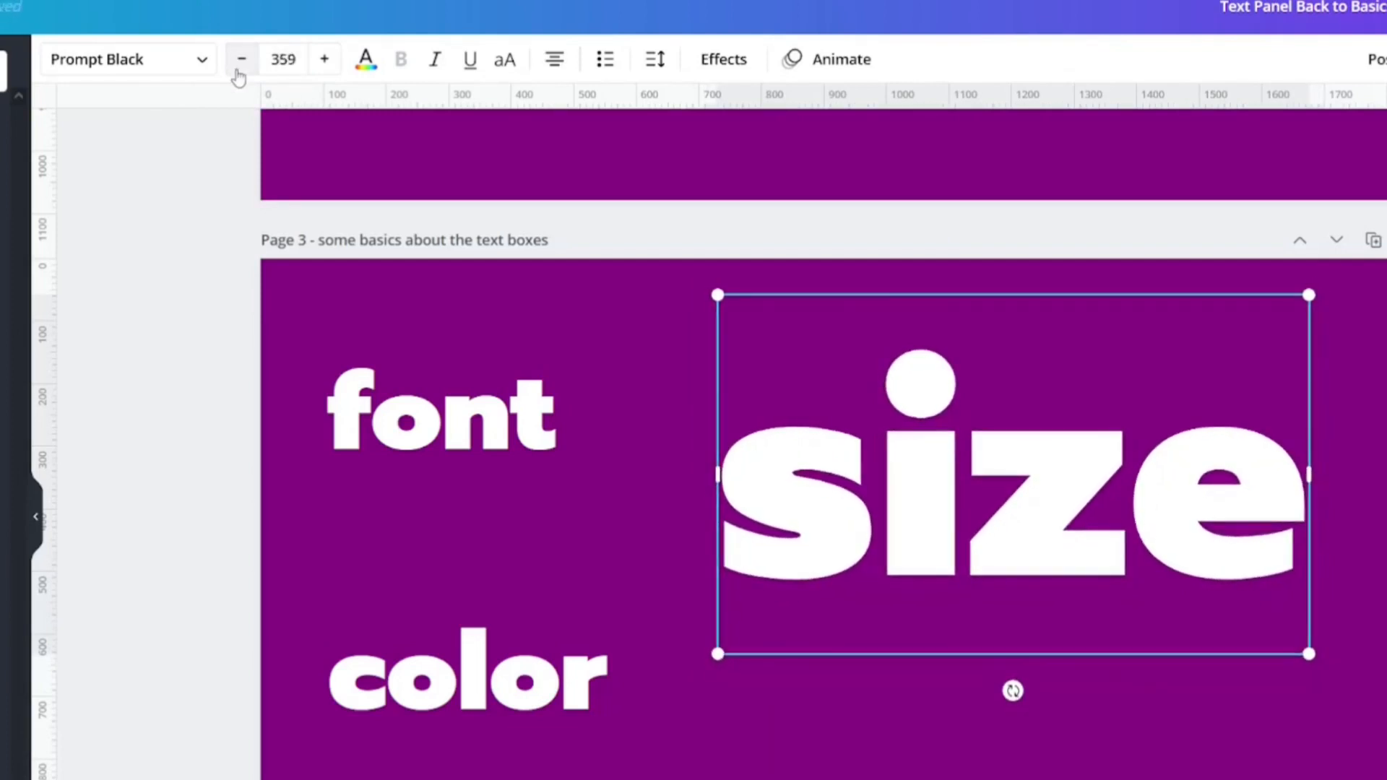
Step: Increase the font size of the "size" text in single increments to 373
click(325, 60)
click(325, 60)
click(326, 61)
click(327, 61)
click(326, 61)
click(327, 61)
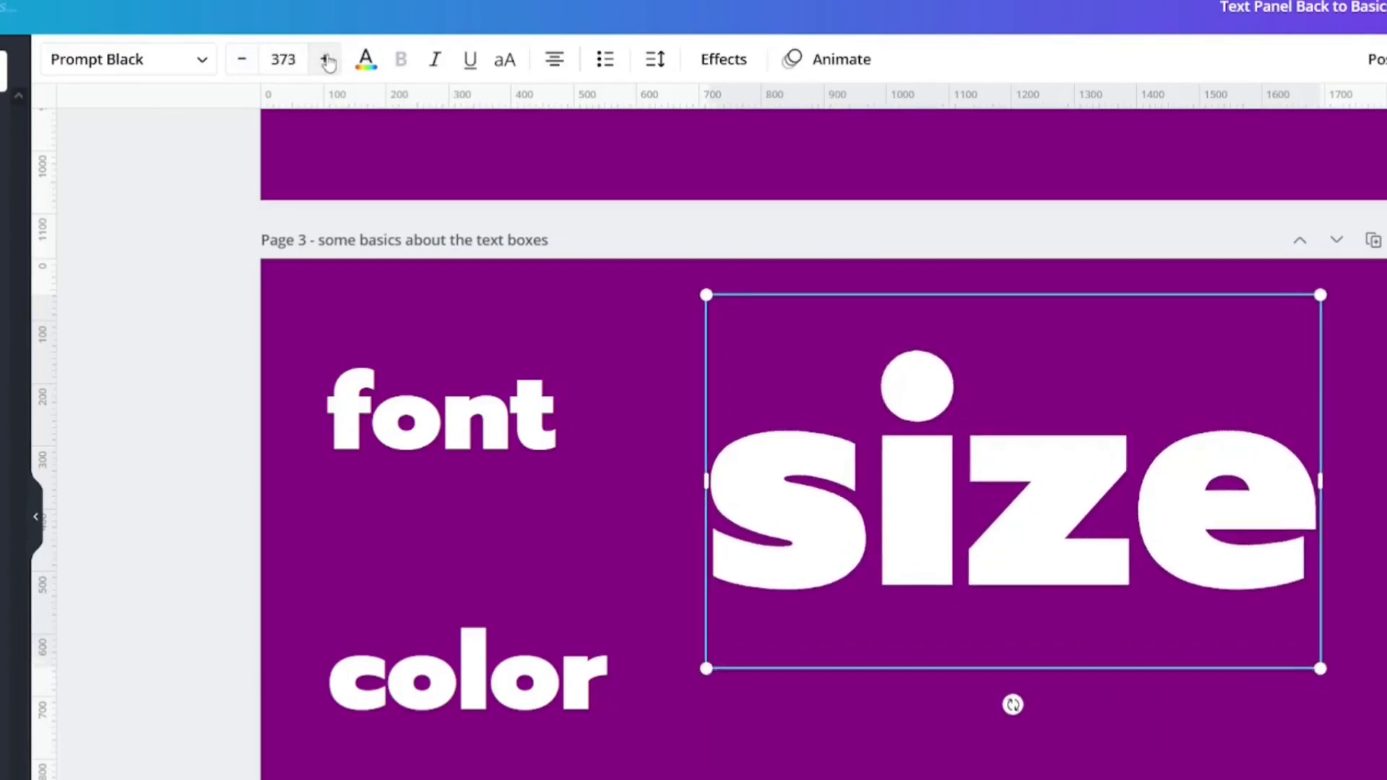
Step: Set the "size" text to the preset font size 120
click(283, 59)
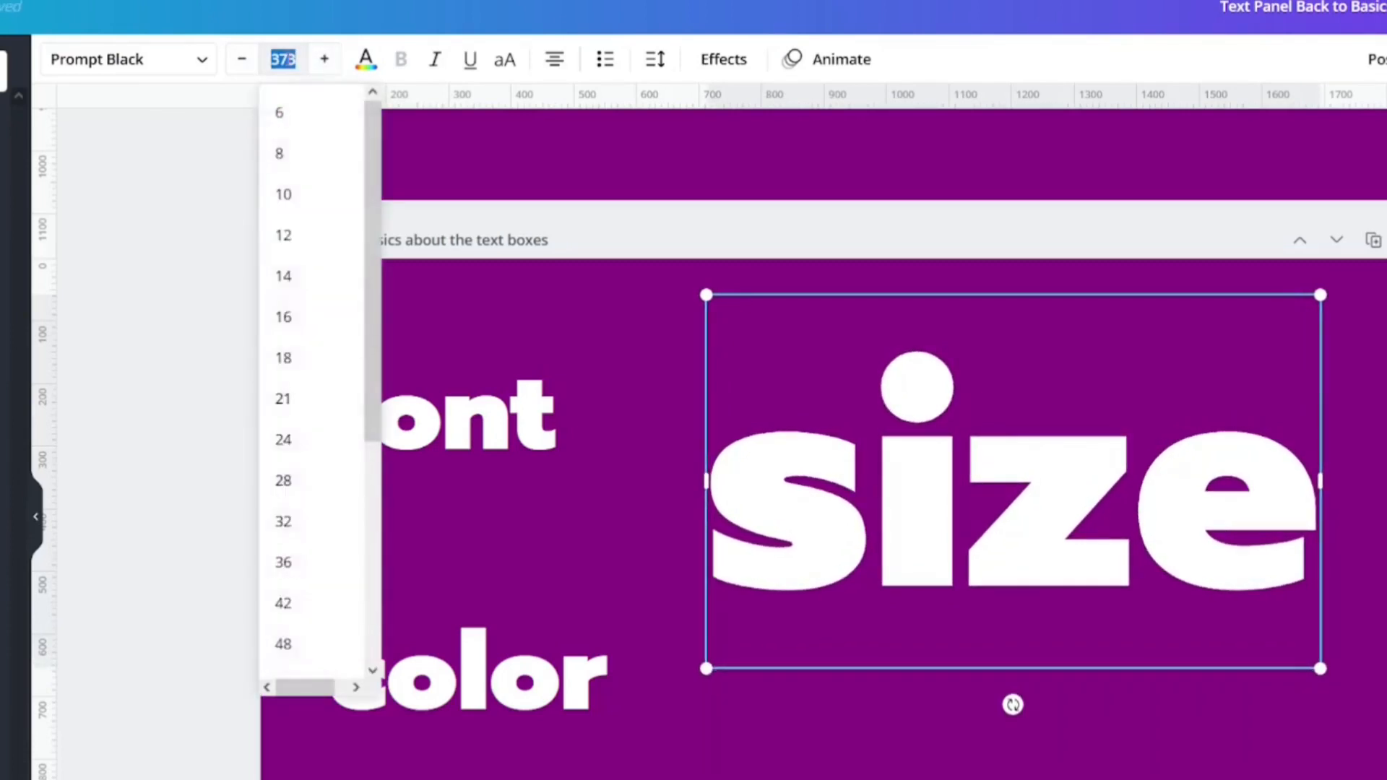
scroll(284, 437, down, 5)
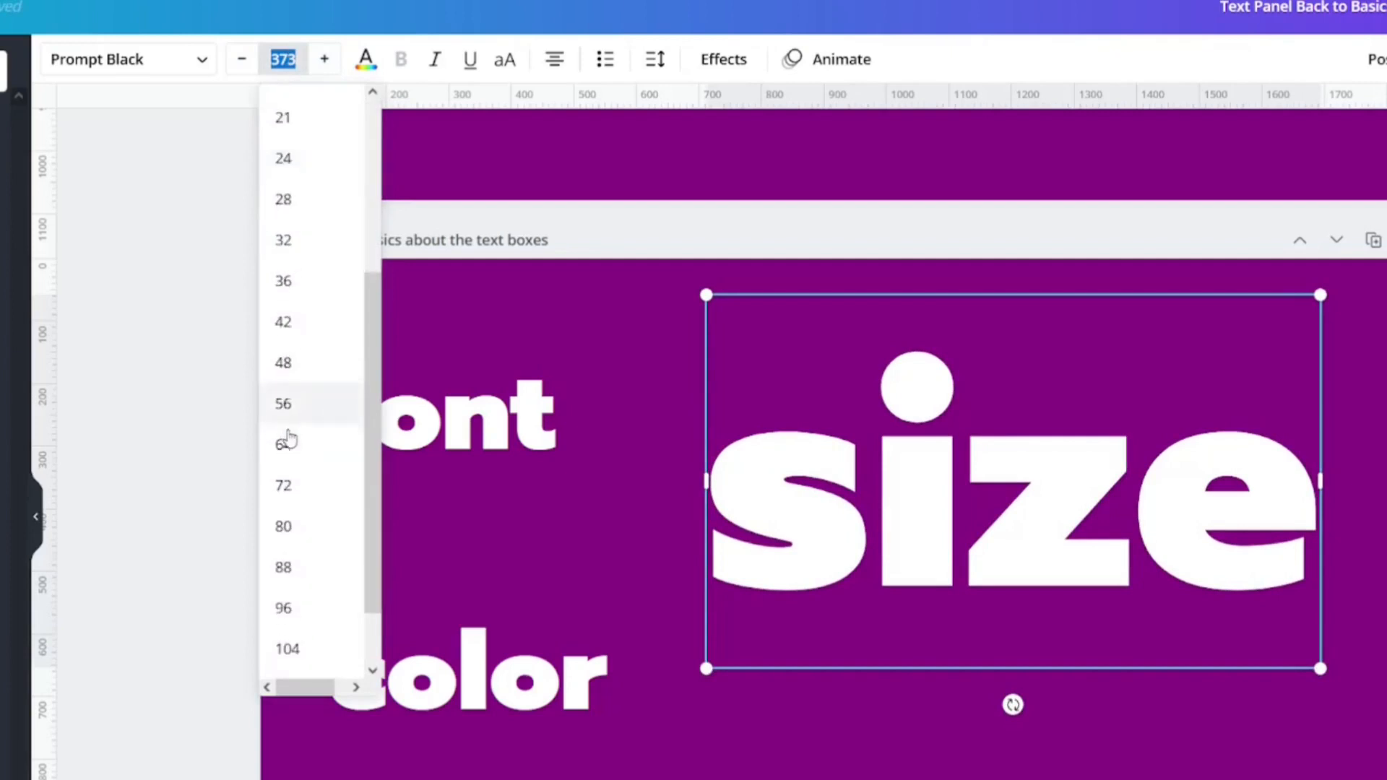
click(304, 611)
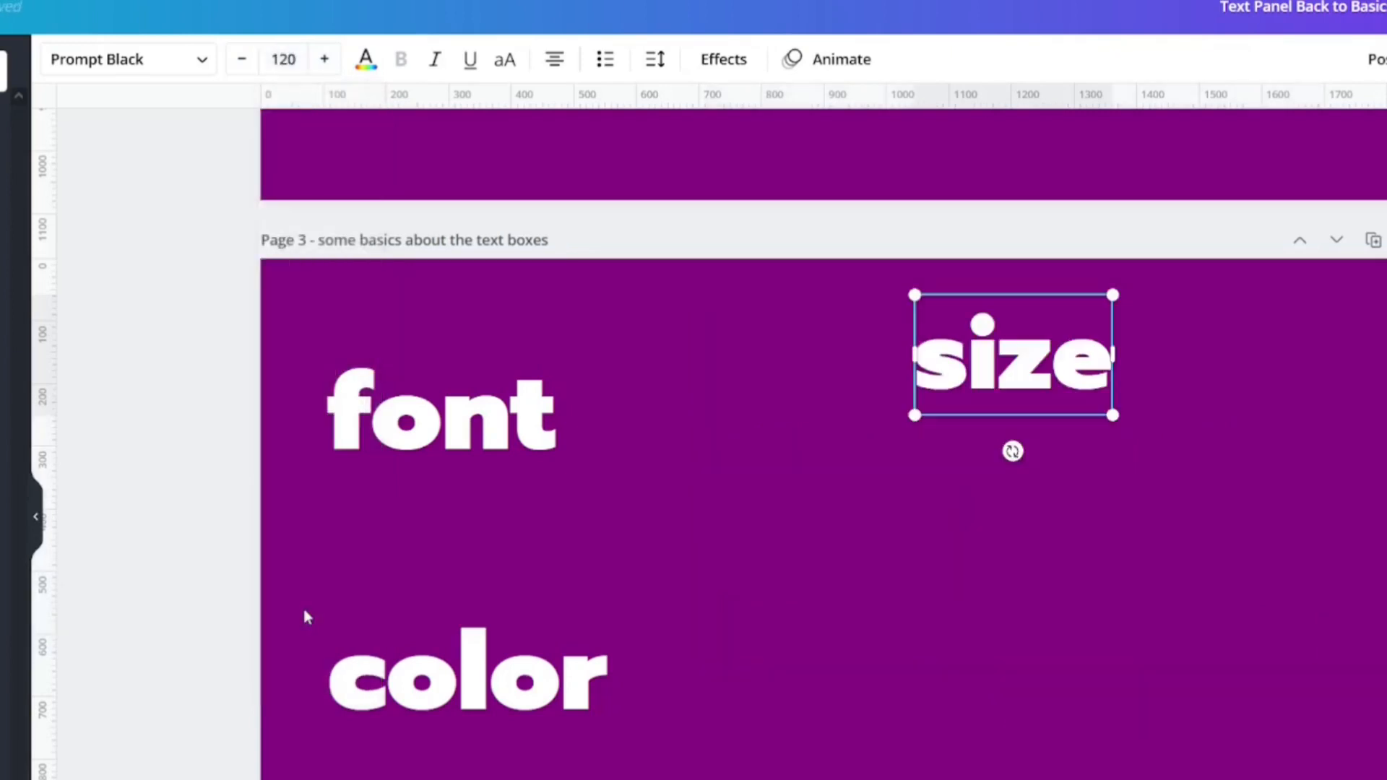
Step: Enter a custom font size of 200 for the "size" text
click(304, 46)
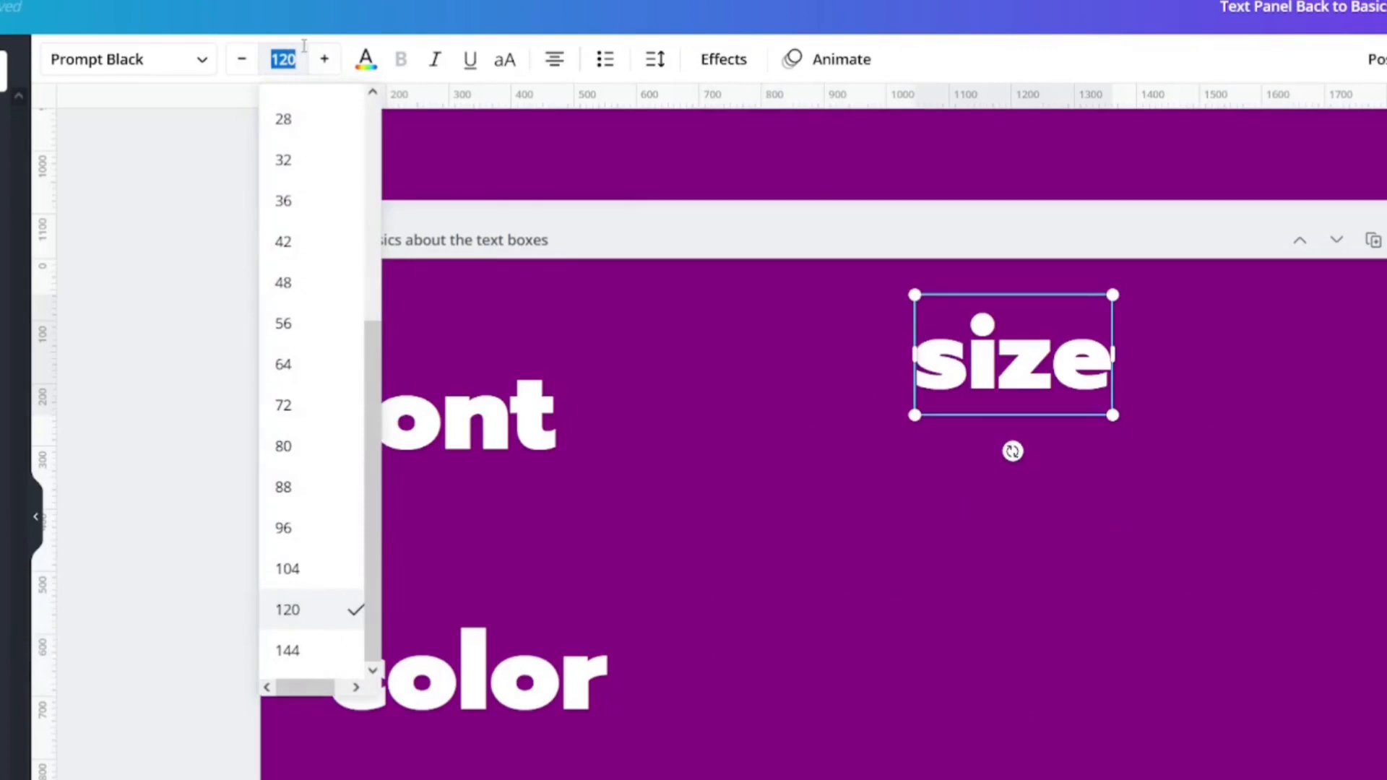
text(200)
key(Return)
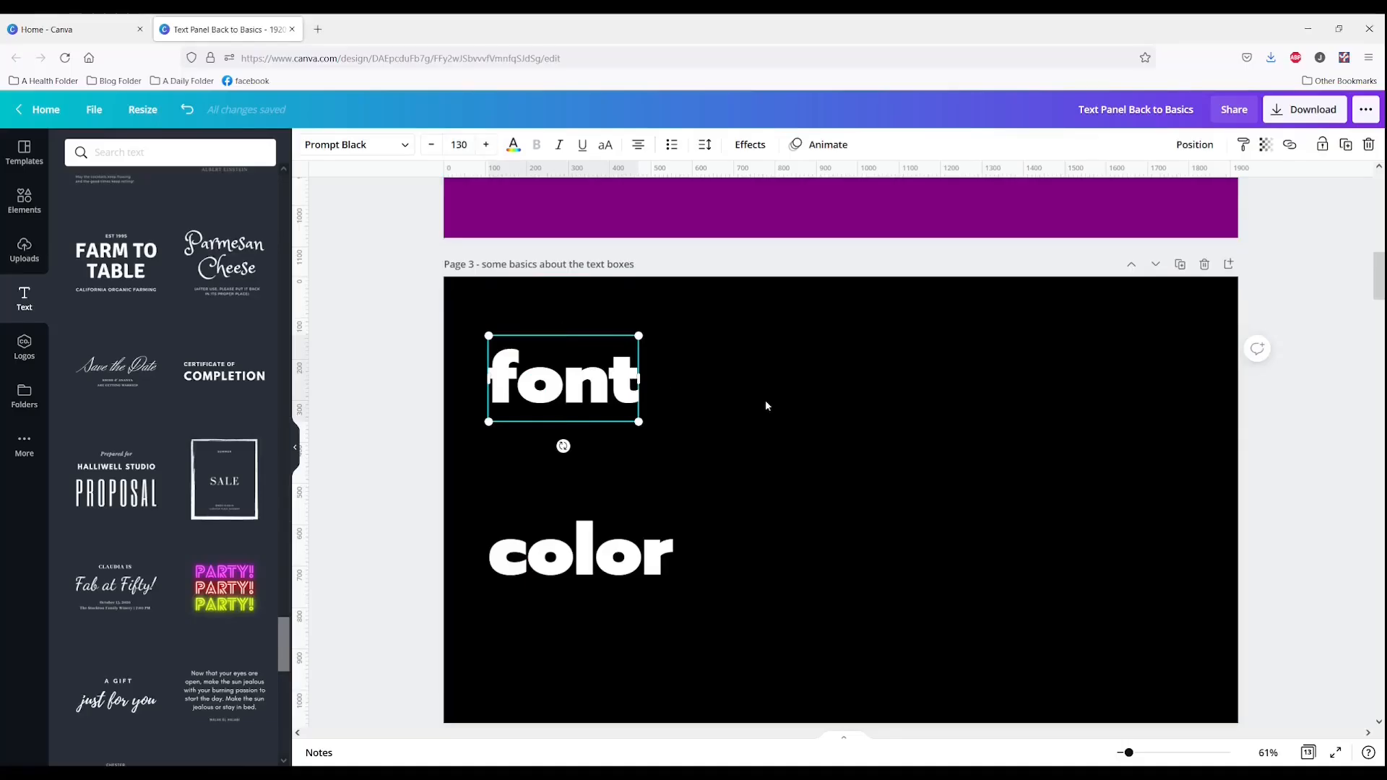
Step: Change the typeface of the word "font" on page 3 to Intro Script
click(765, 402)
click(600, 405)
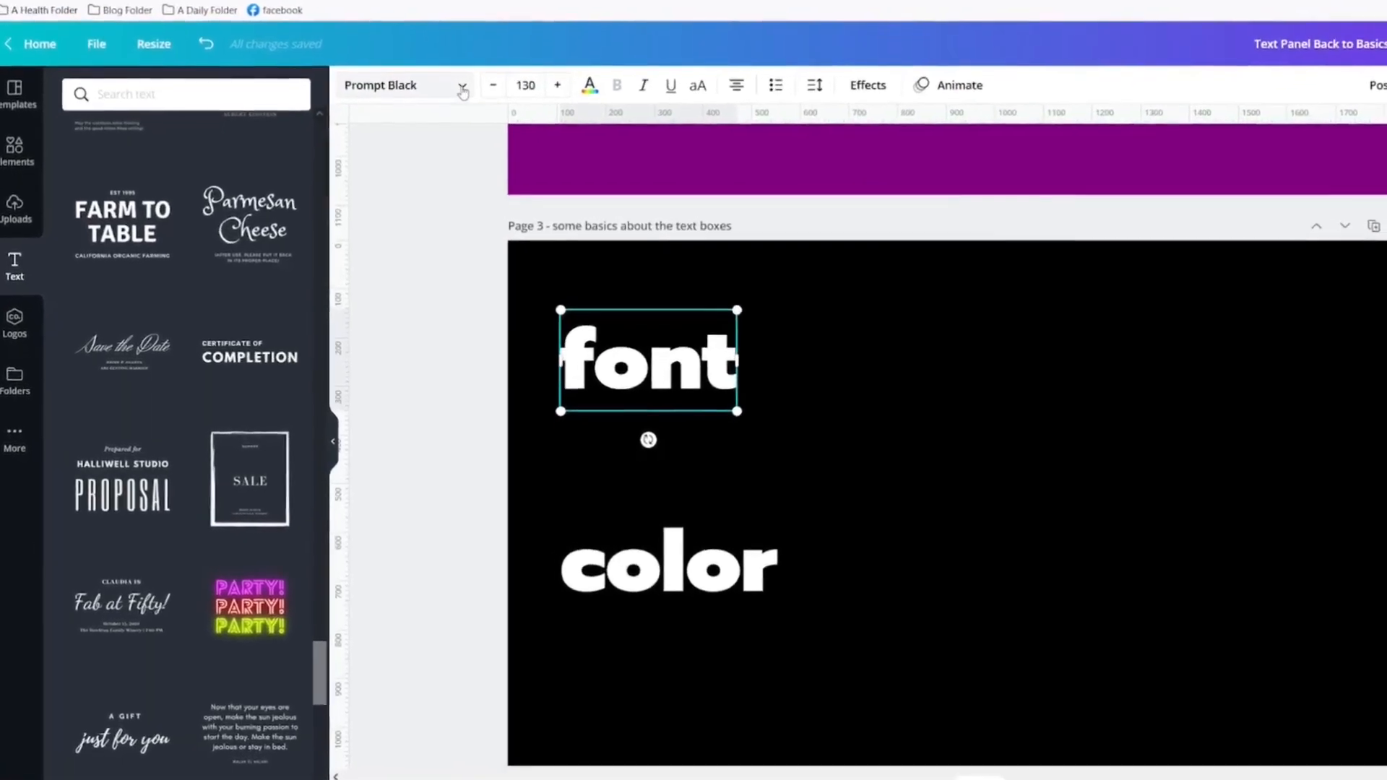
click(423, 116)
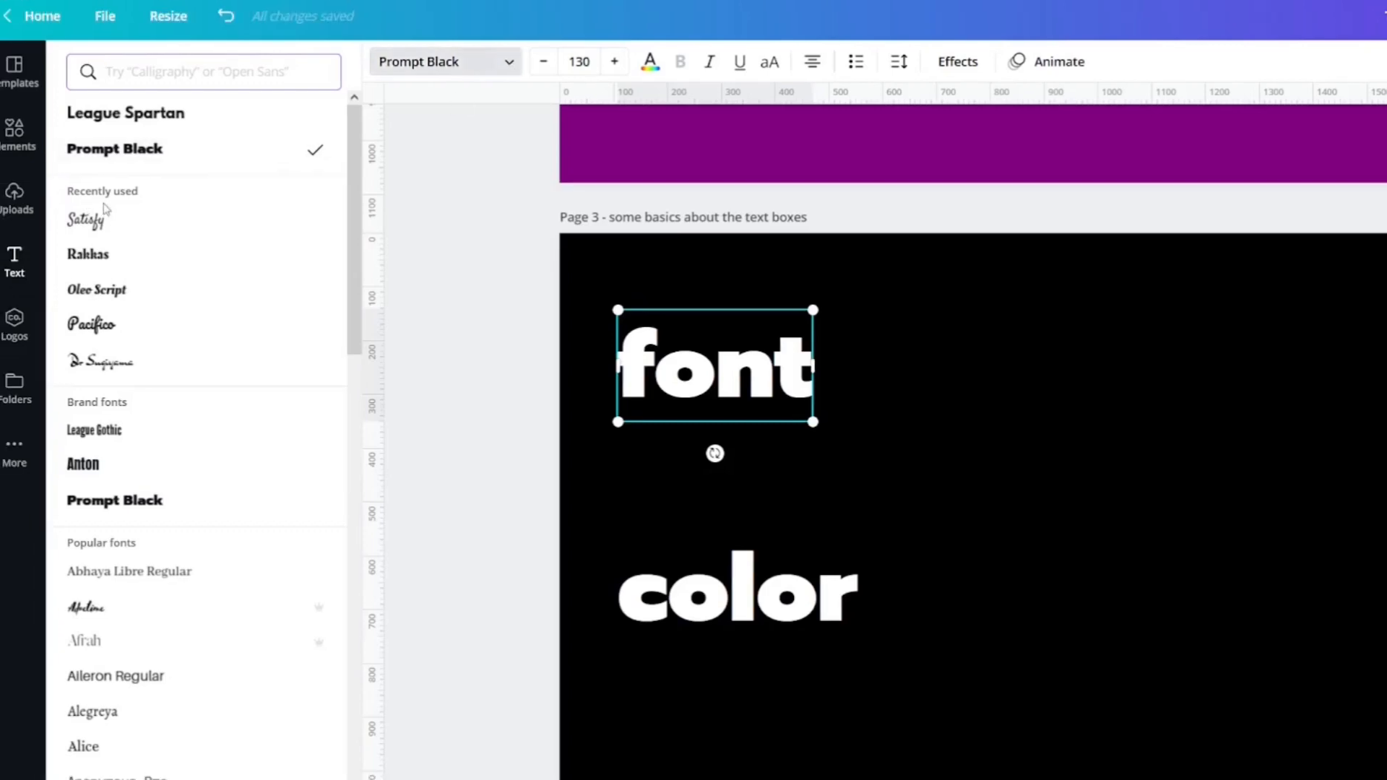
scroll(116, 223, down, 5)
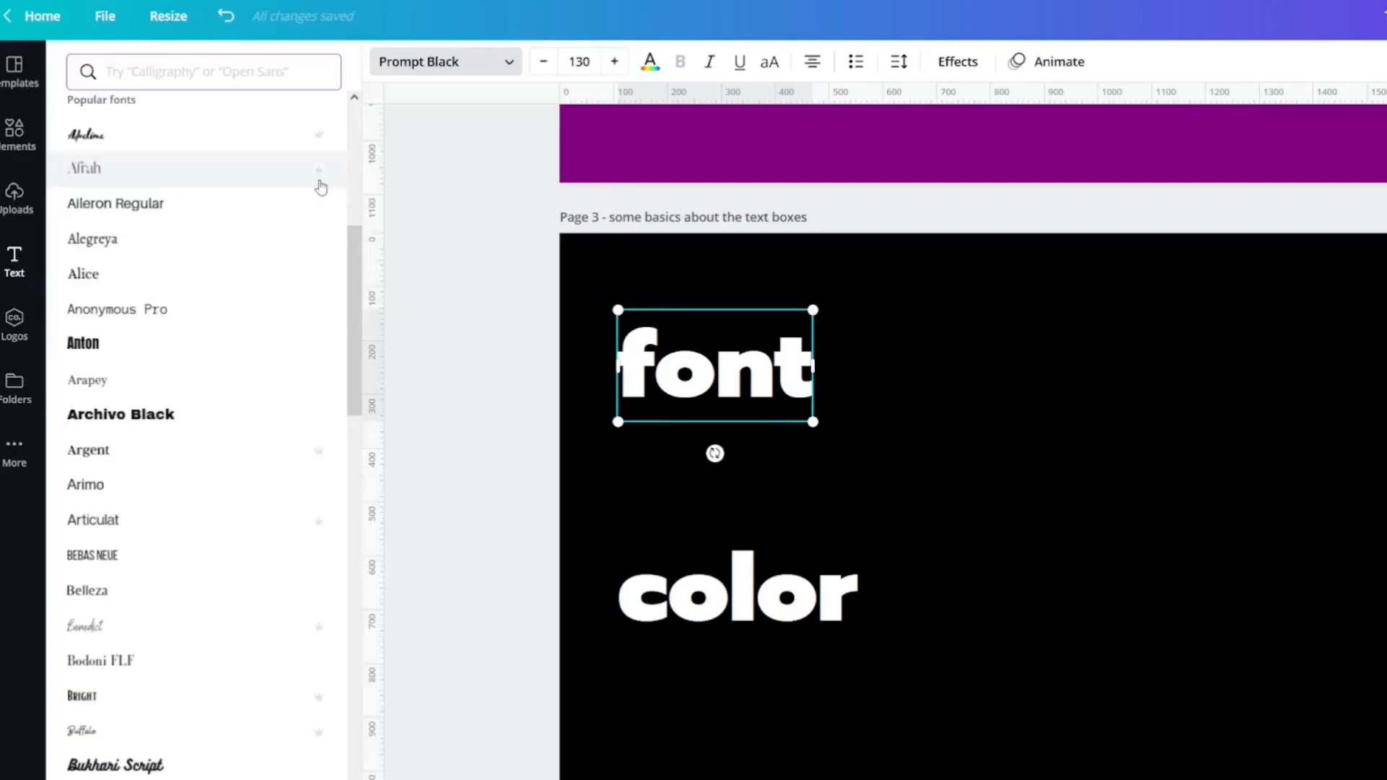
scroll(319, 186, down, 20)
click(199, 339)
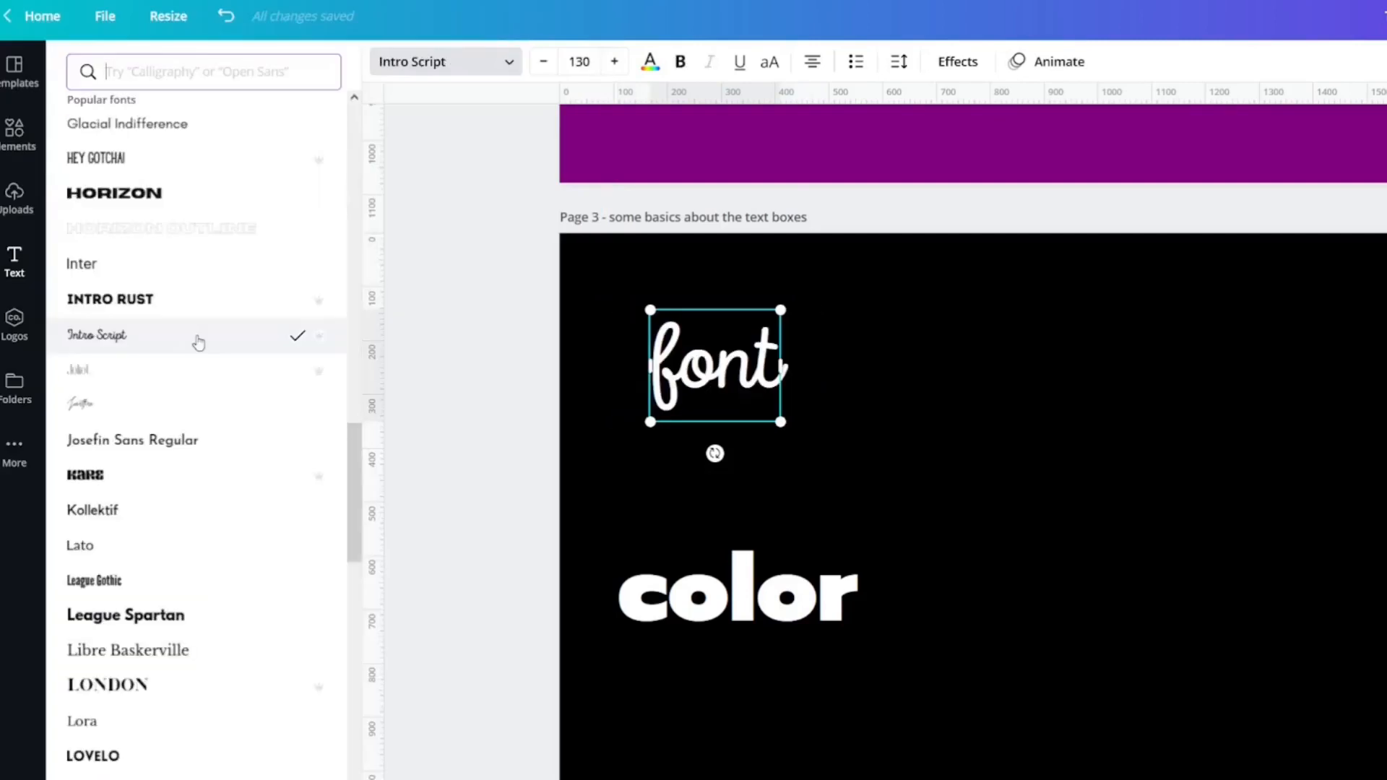
Step: Switch the word "font" to the Jonathan typeface and browse the remaining popular fonts
click(114, 409)
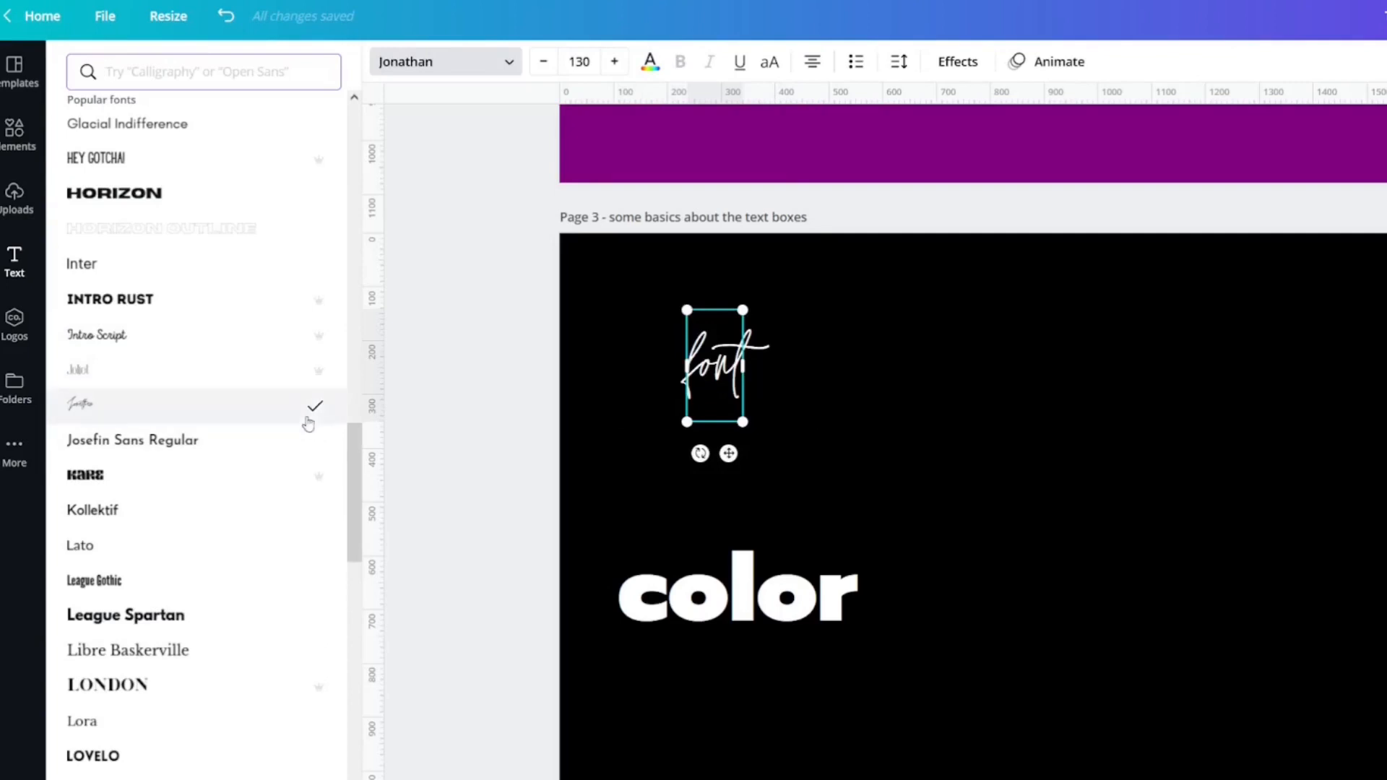
scroll(288, 448, down, 4)
scroll(289, 449, down, 12)
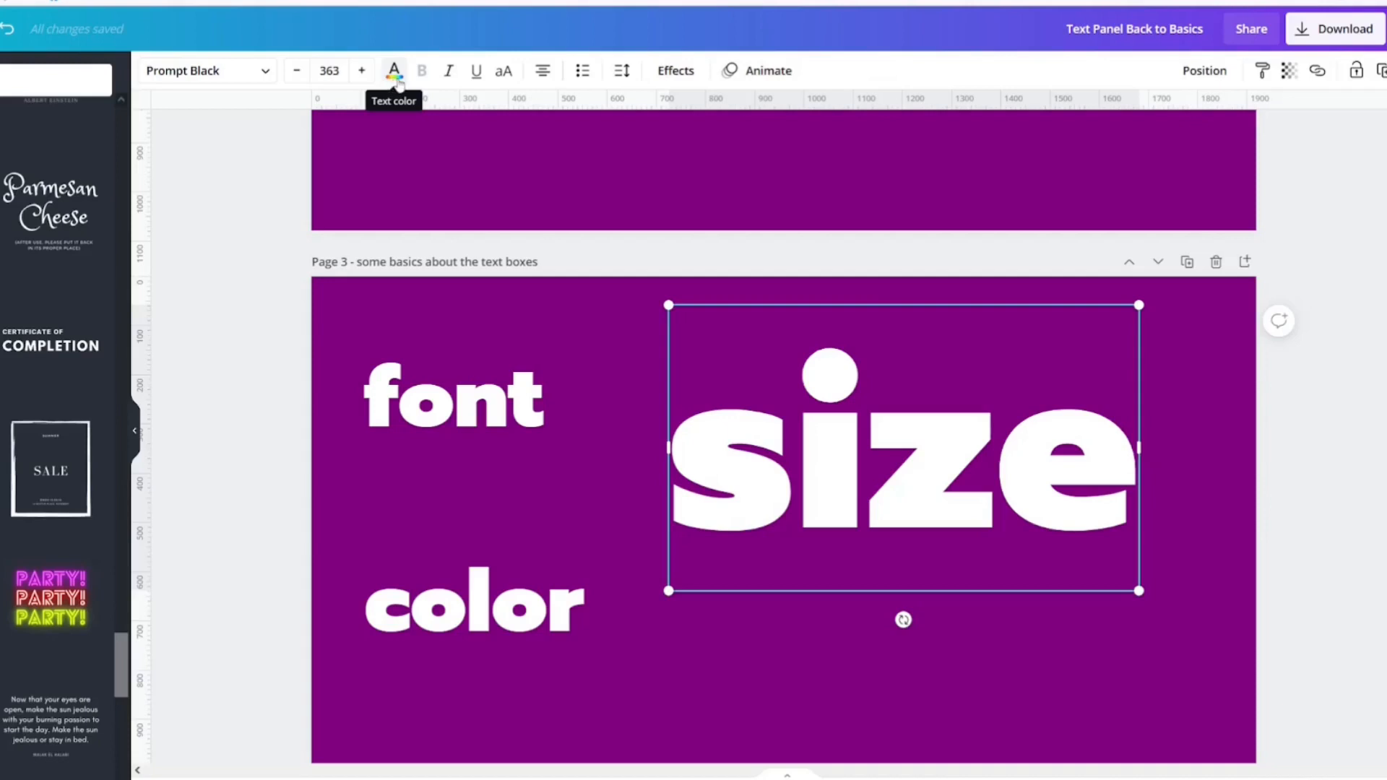
Step: Try the default violet and light blue text colors on the word "size" and return it to white
click(393, 72)
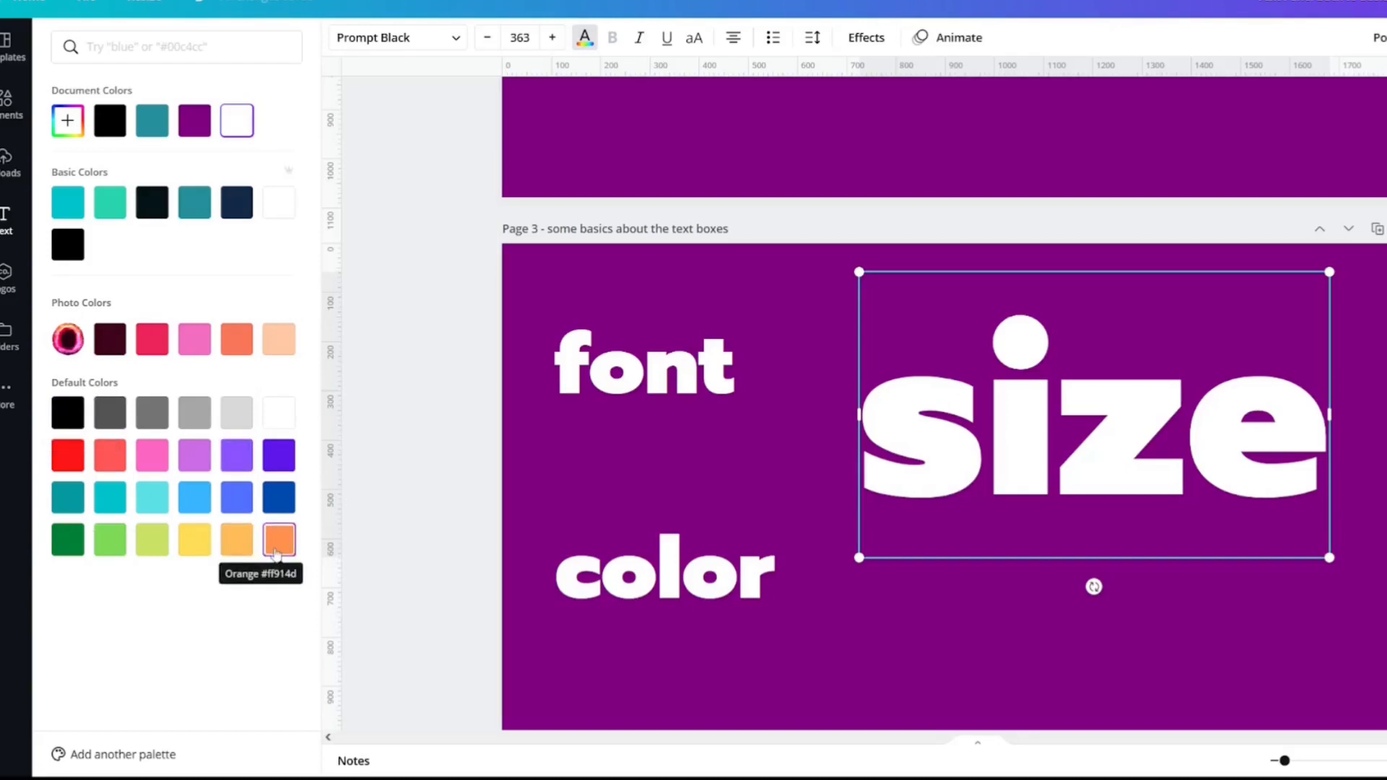
click(279, 456)
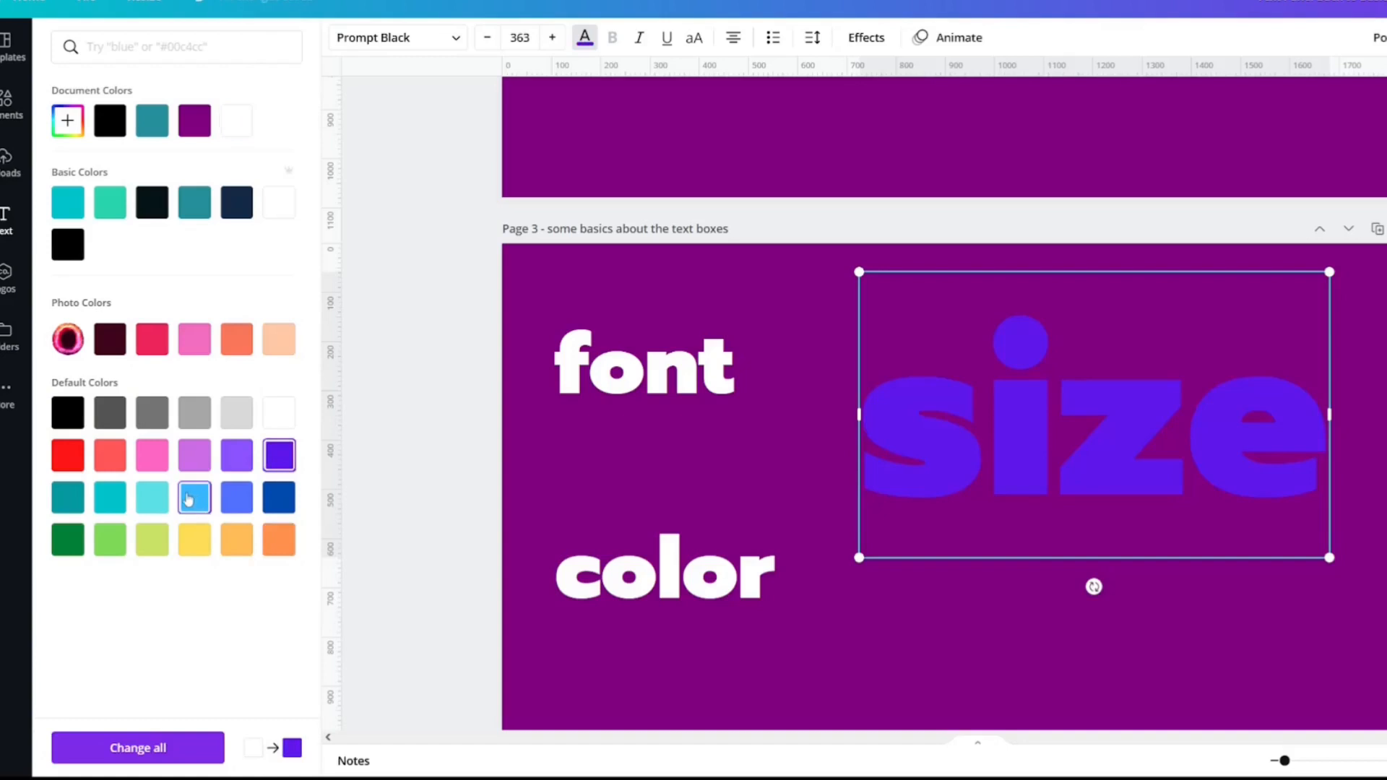
click(188, 499)
click(277, 413)
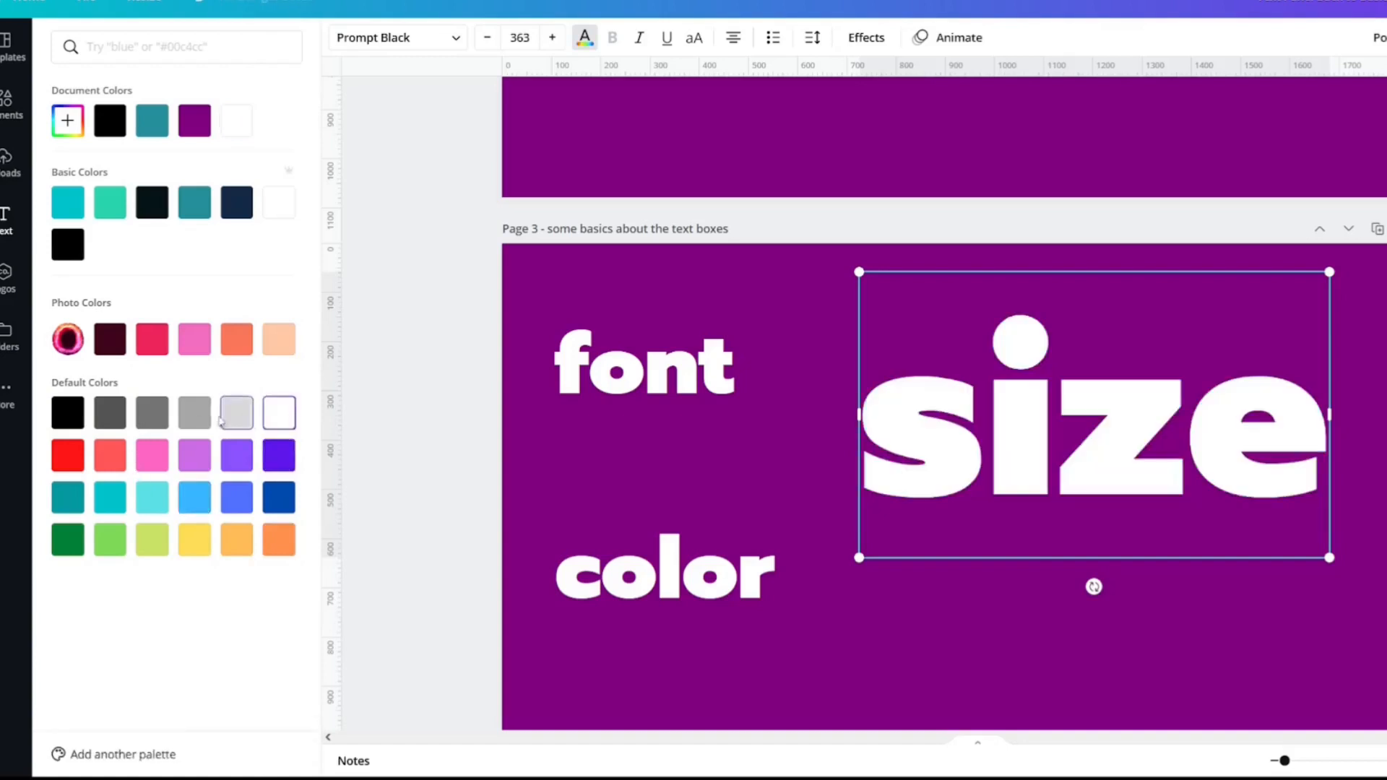
Step: Try the default gray, dark gray and black text colors on the word "size" and restore white
click(187, 423)
click(110, 412)
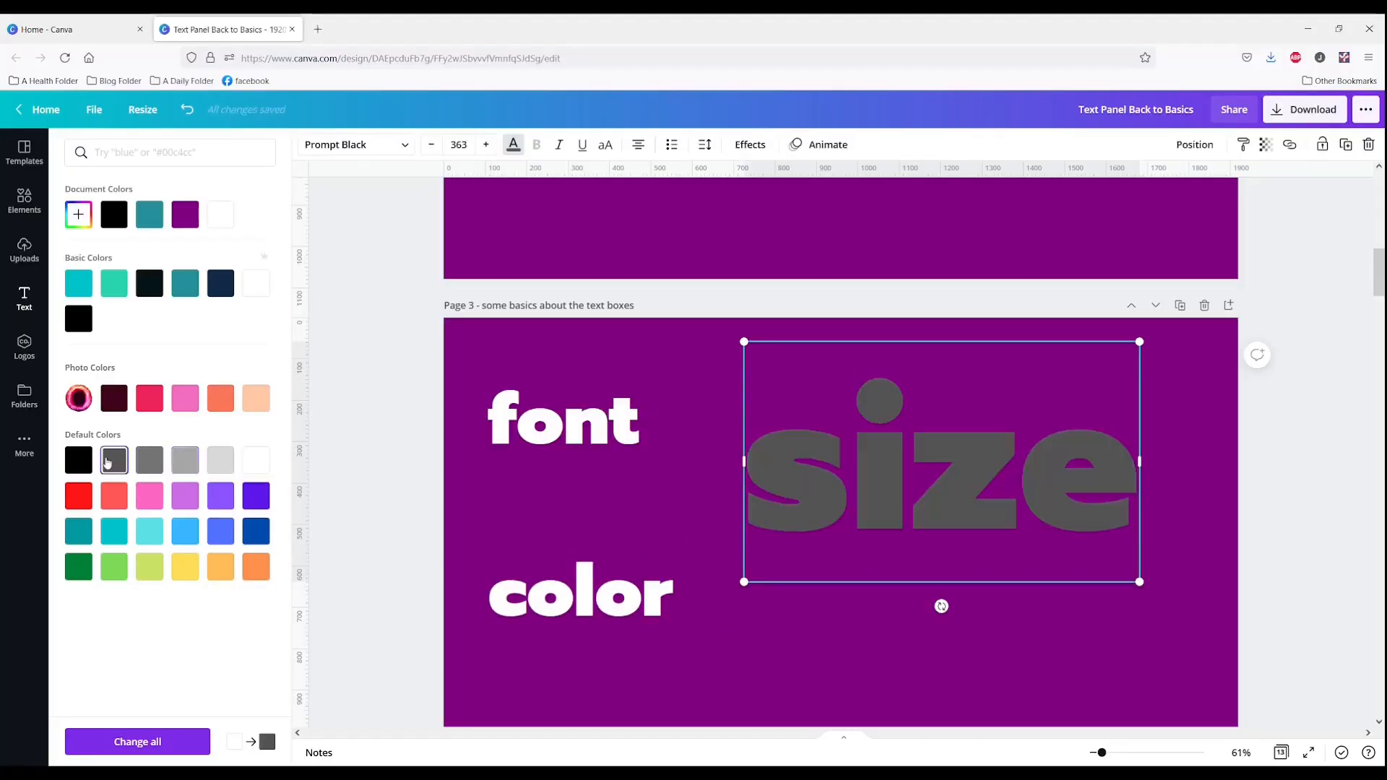
click(67, 412)
click(257, 471)
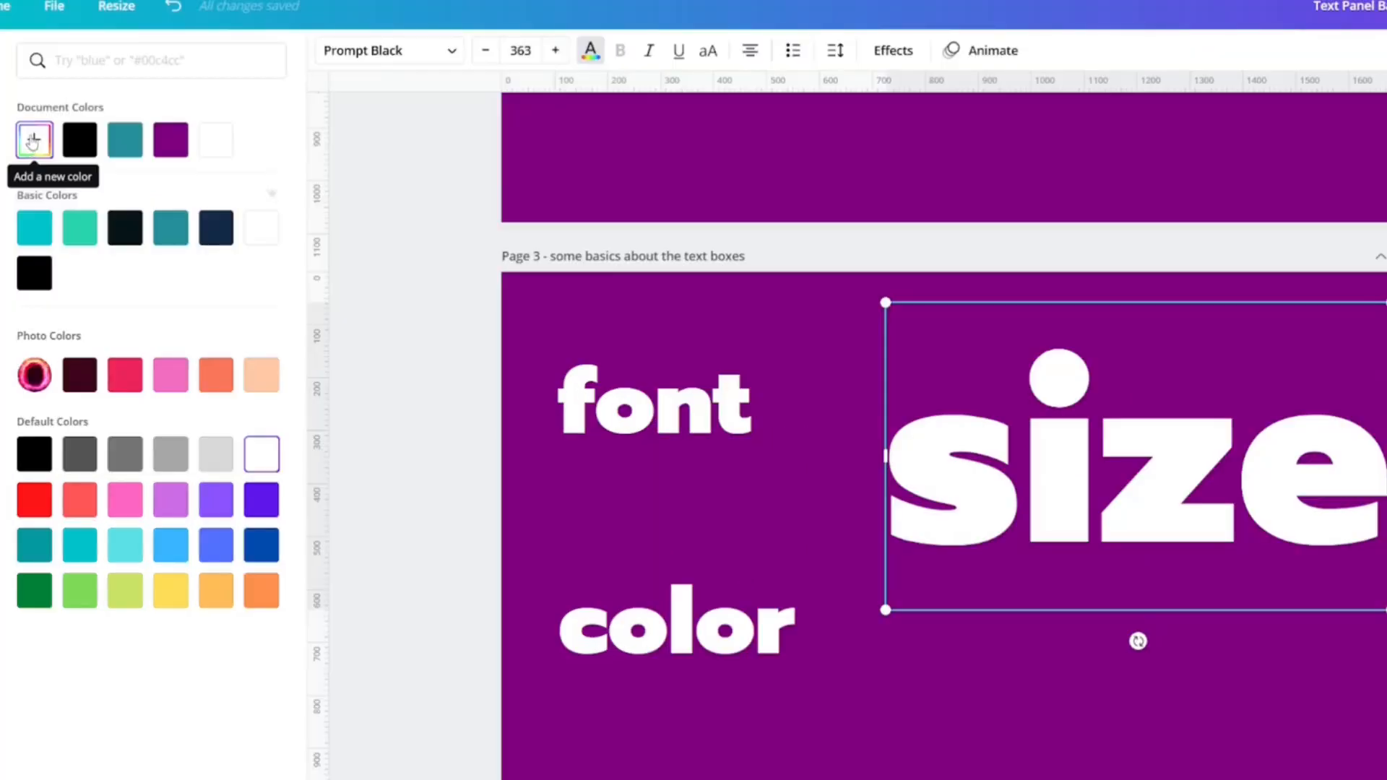
Step: Mix a custom color for the "size" text, trying dark green #234723 and bright yellow #FFD41D
click(33, 141)
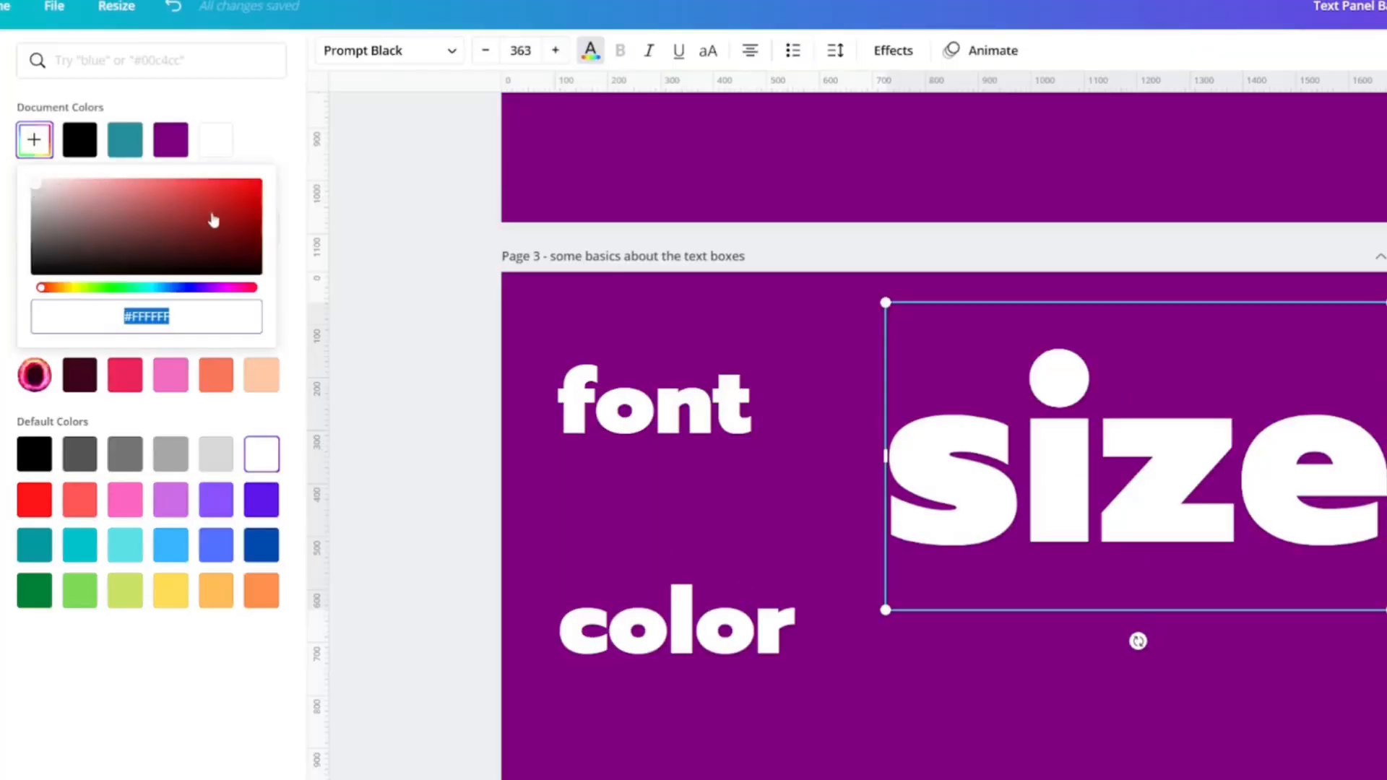
drag(35, 185, 145, 245)
drag(45, 289, 114, 285)
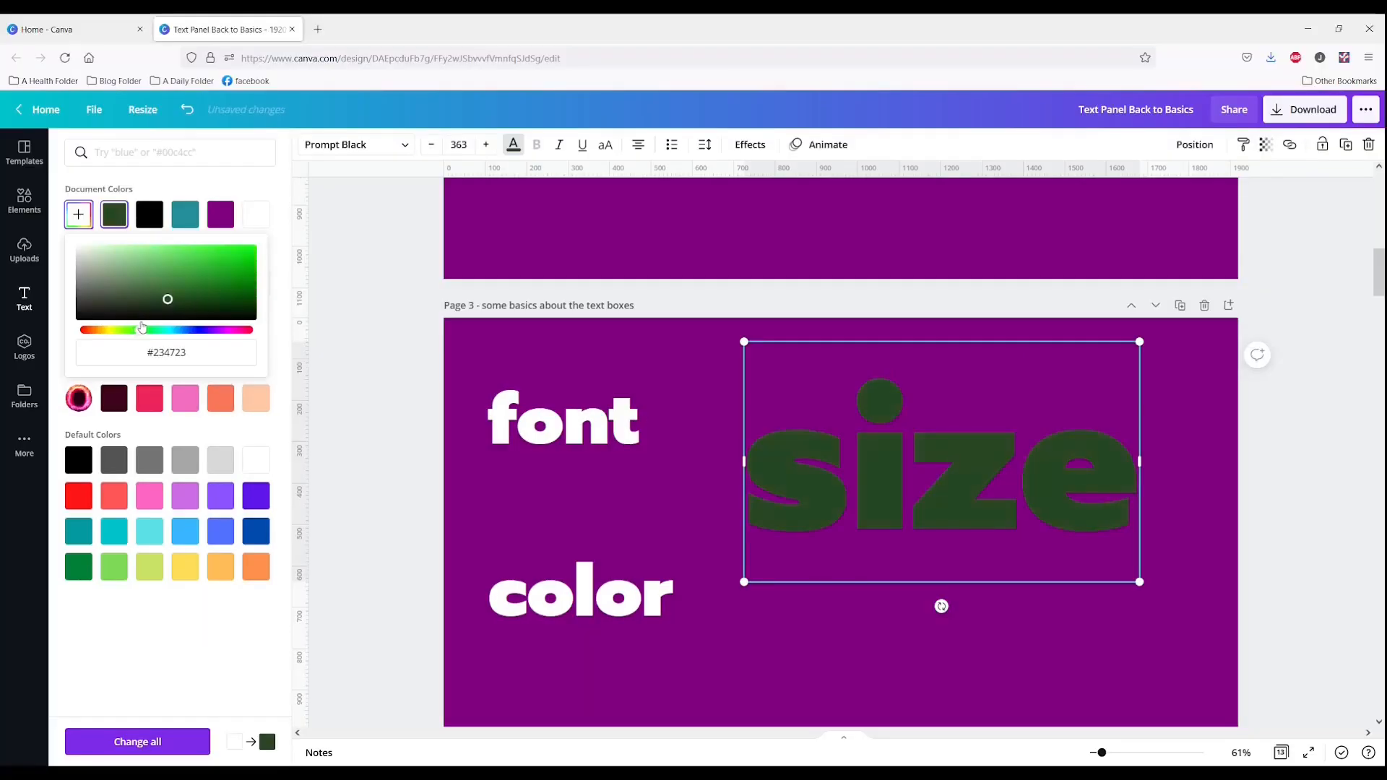
mouse_move(157, 328)
mouse_down()
mouse_move(235, 332)
mouse_move(167, 330)
mouse_up()
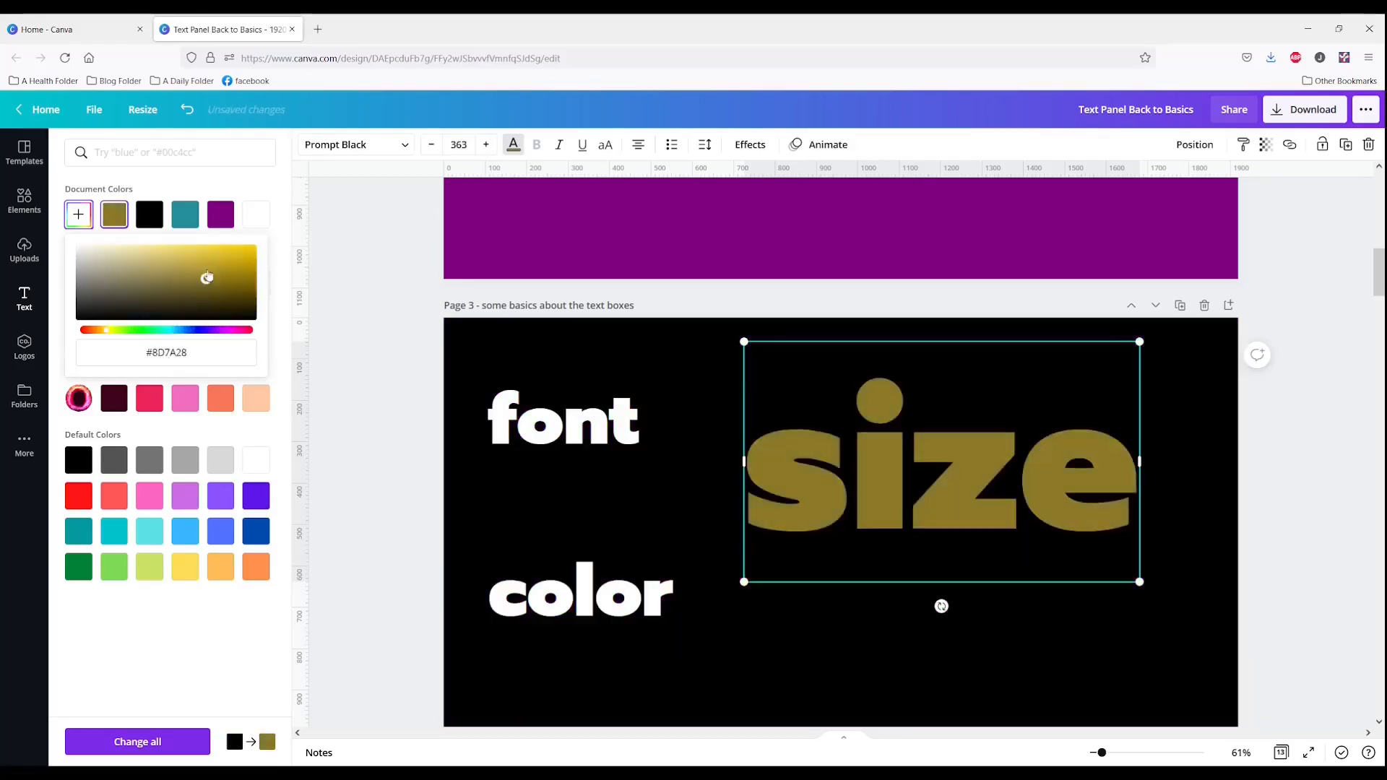
drag(204, 278, 229, 255)
Step: Set the custom color of the "size" text to hex code #FFFFFF
click(160, 351)
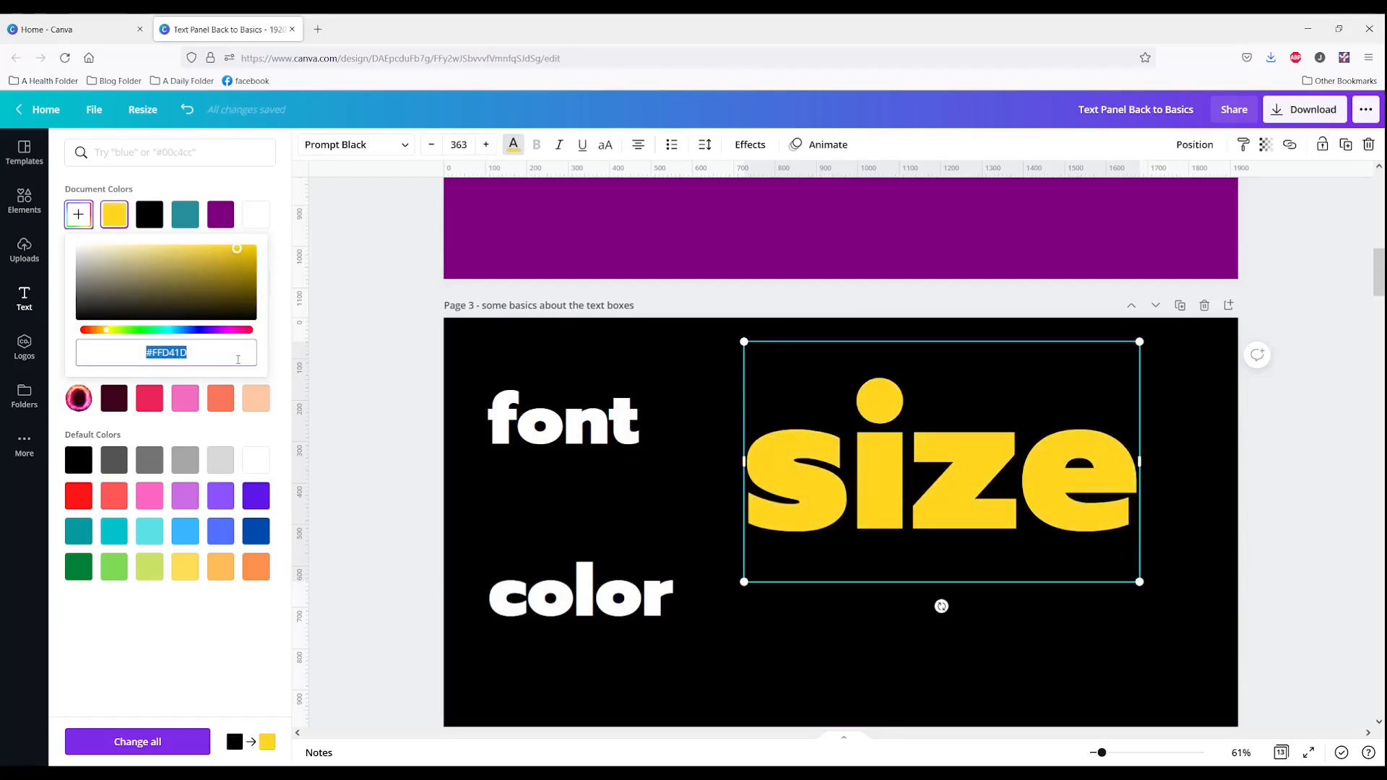
text(#FFFFFF)
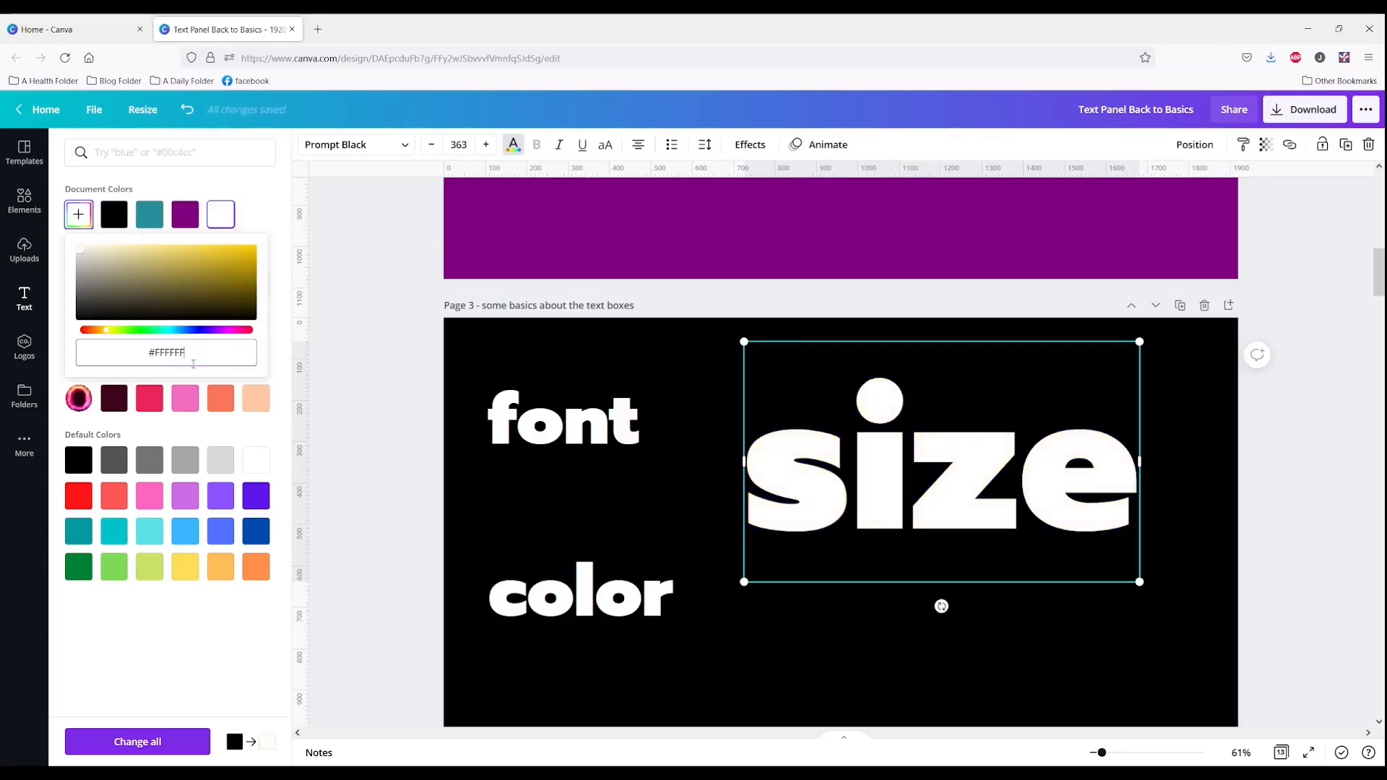
Step: Search the text colors for "purple" and look through the suggested palettes
click(124, 147)
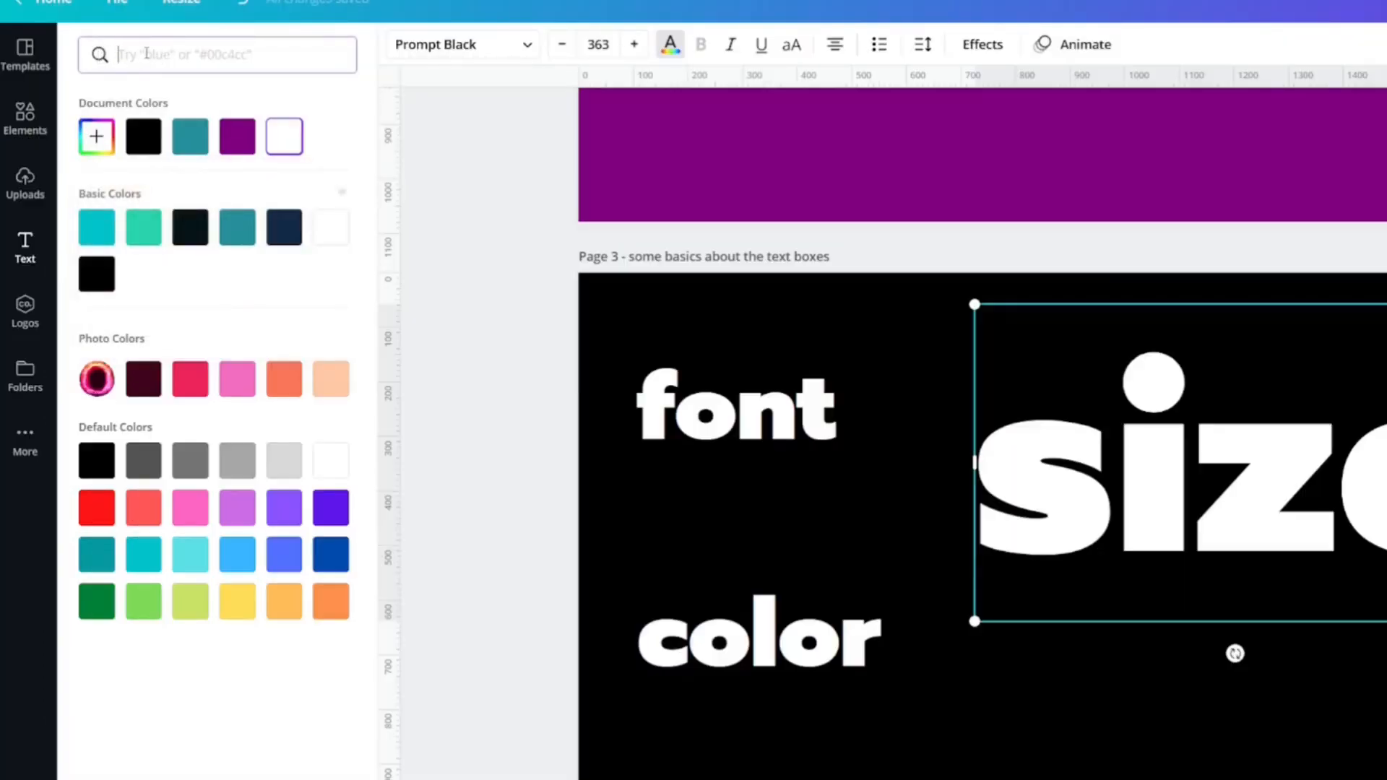
text(purple)
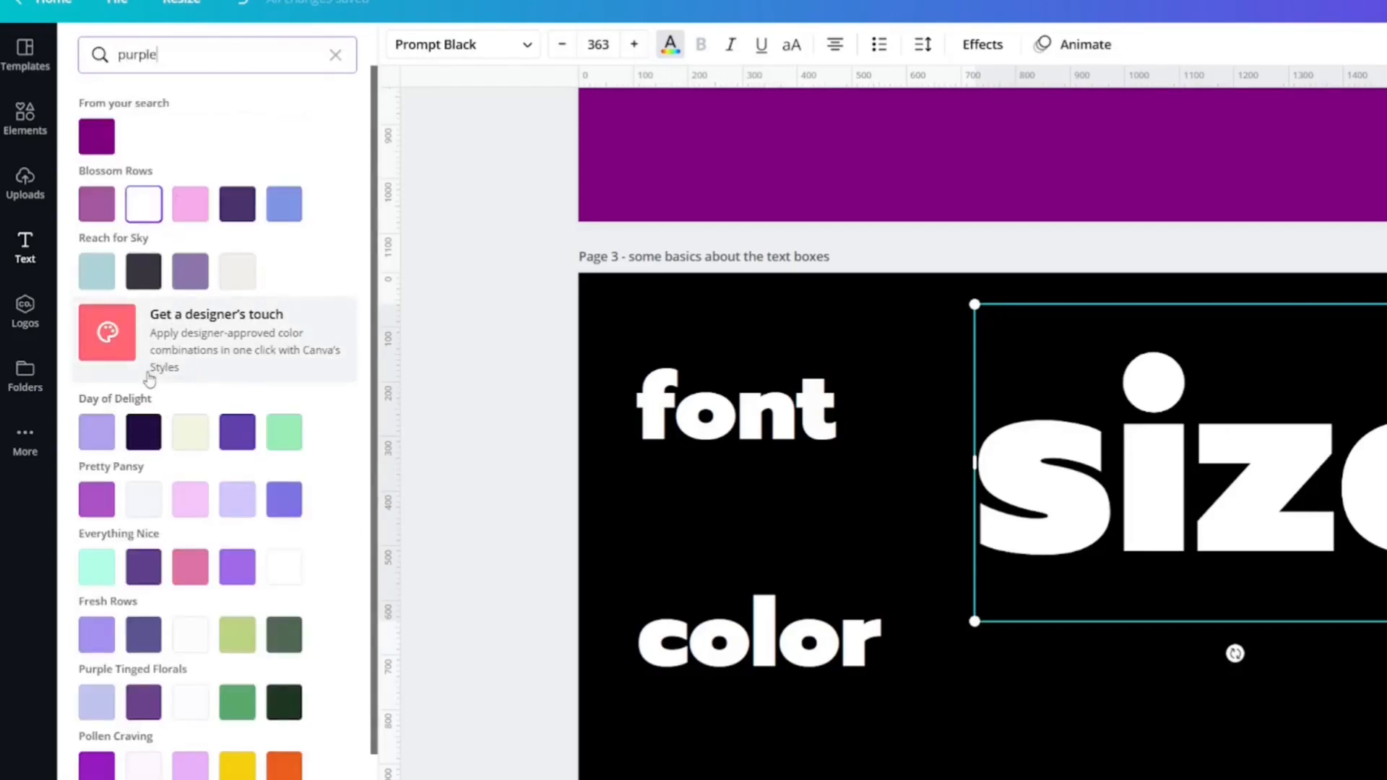
scroll(195, 448, down, 3)
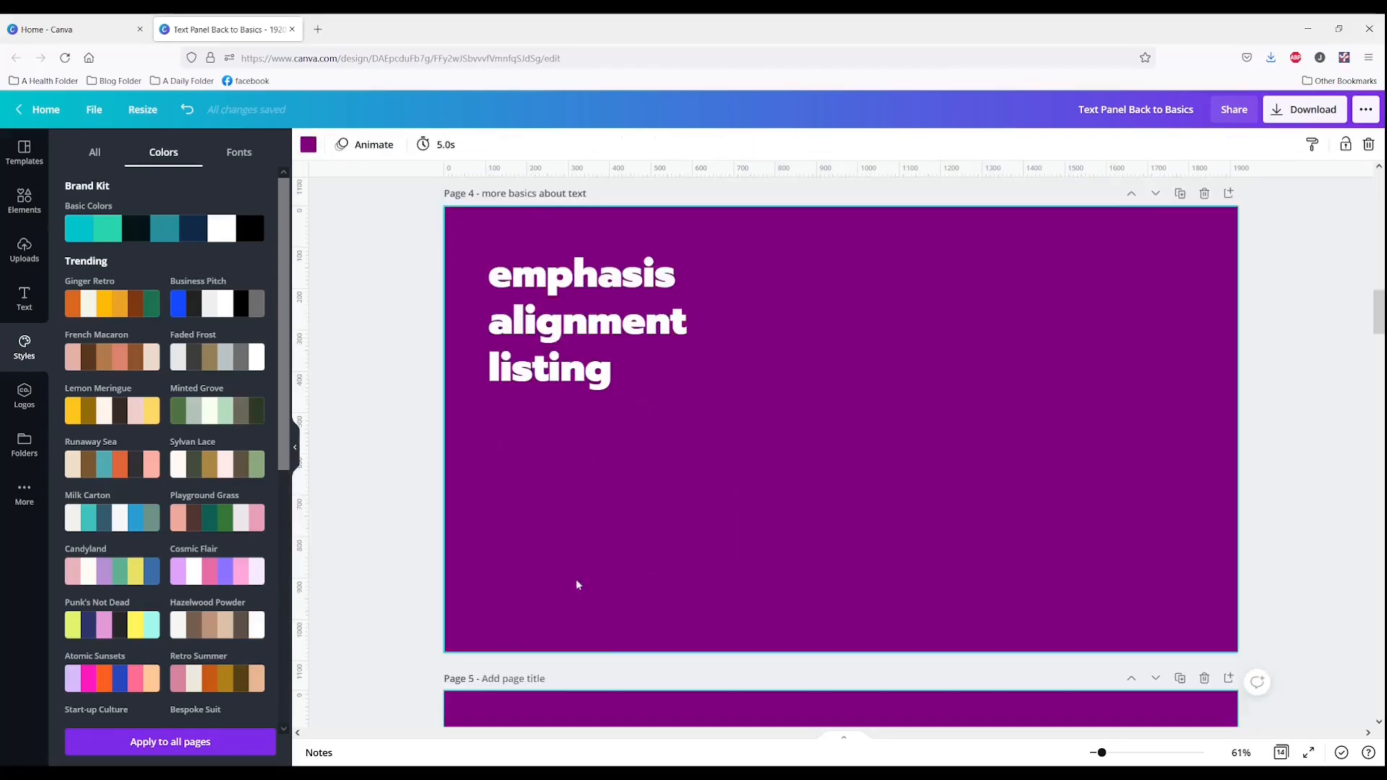
Step: Format the topmost "emphasis" text on page 5 as bold, italic, underlined and uppercase
scroll(644, 514, down, 1)
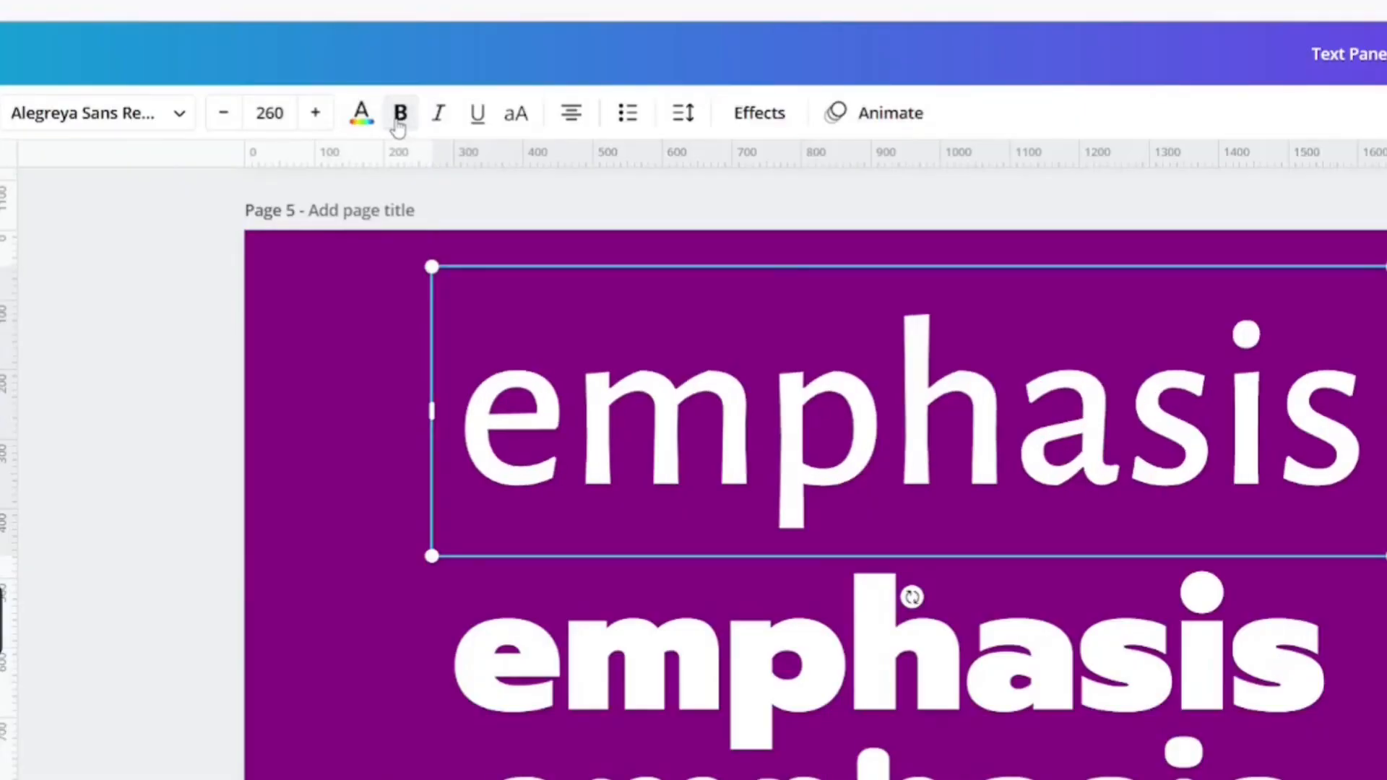
click(437, 116)
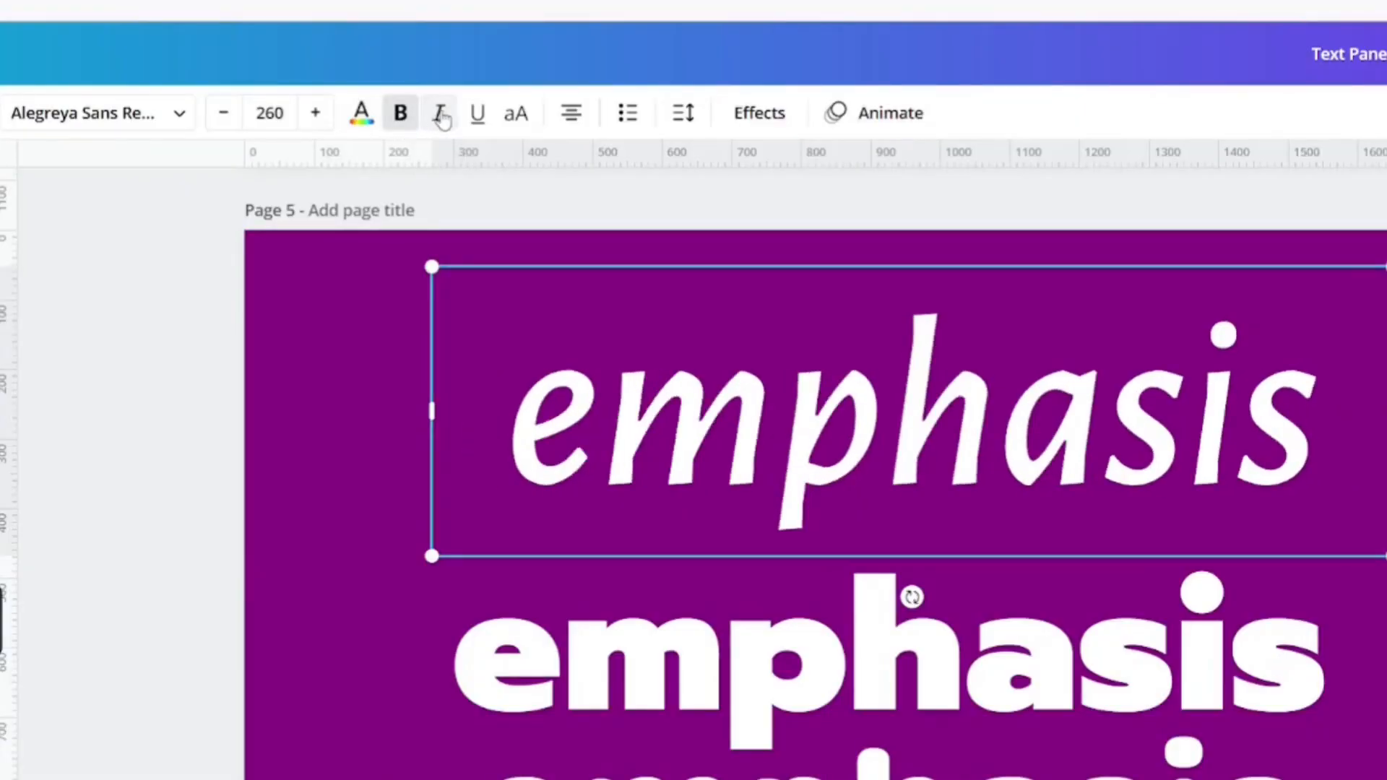
click(478, 115)
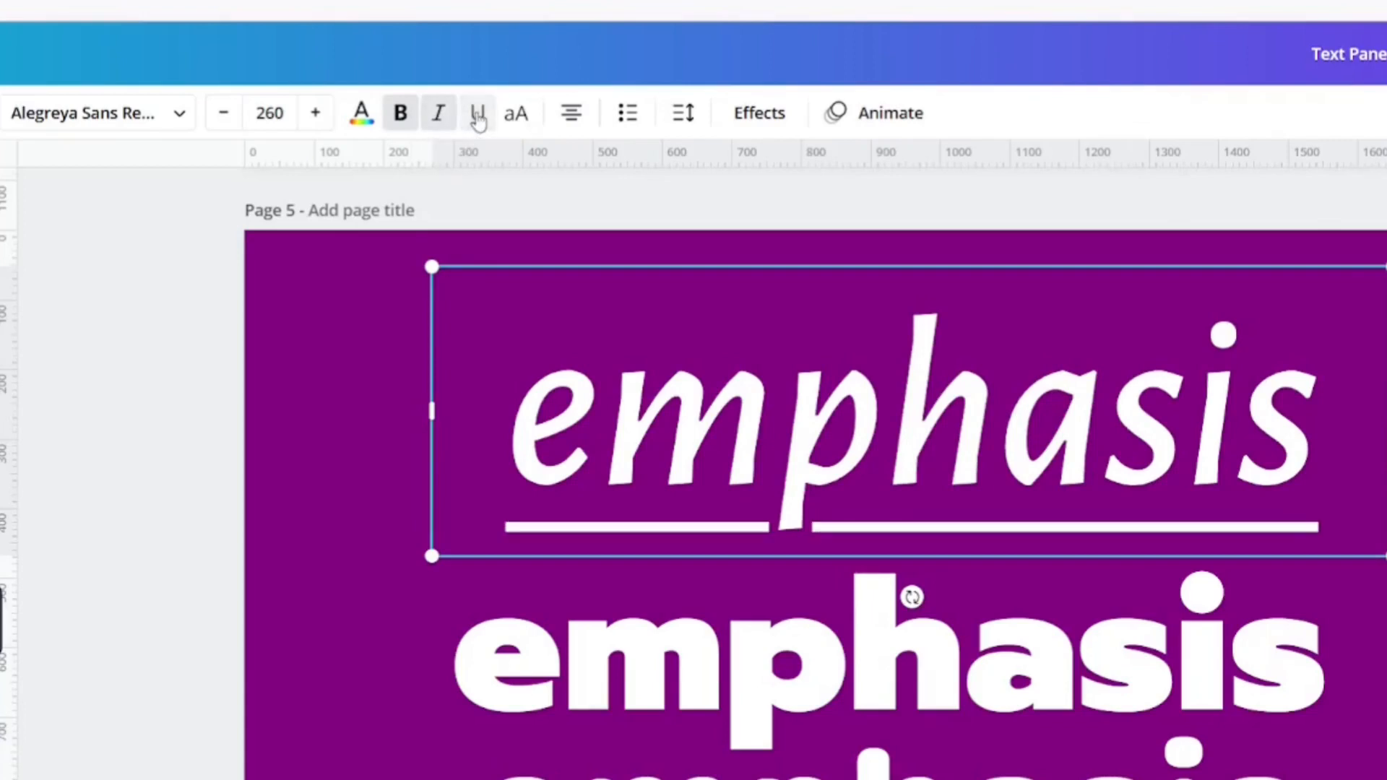
click(515, 114)
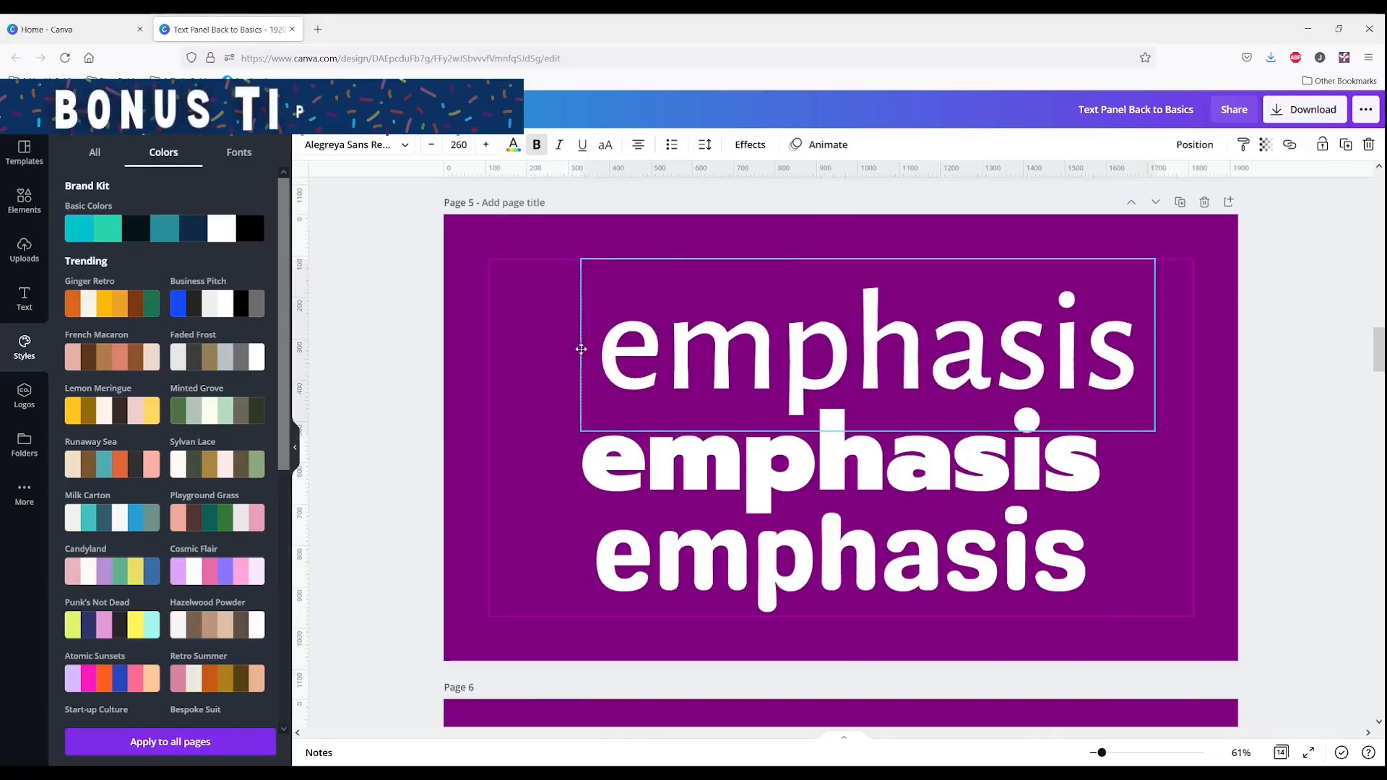
Step: Narrow the topmost "emphasis" text box from its left edge until the word wraps, and move the other two "emphasis" texts left
drag(570, 348, 717, 360)
click(641, 471)
shift+click(652, 492)
drag(653, 493, 246, 499)
Step: Widen the topmost "emphasis" text box from its right edge until the word fits on one line
click(957, 488)
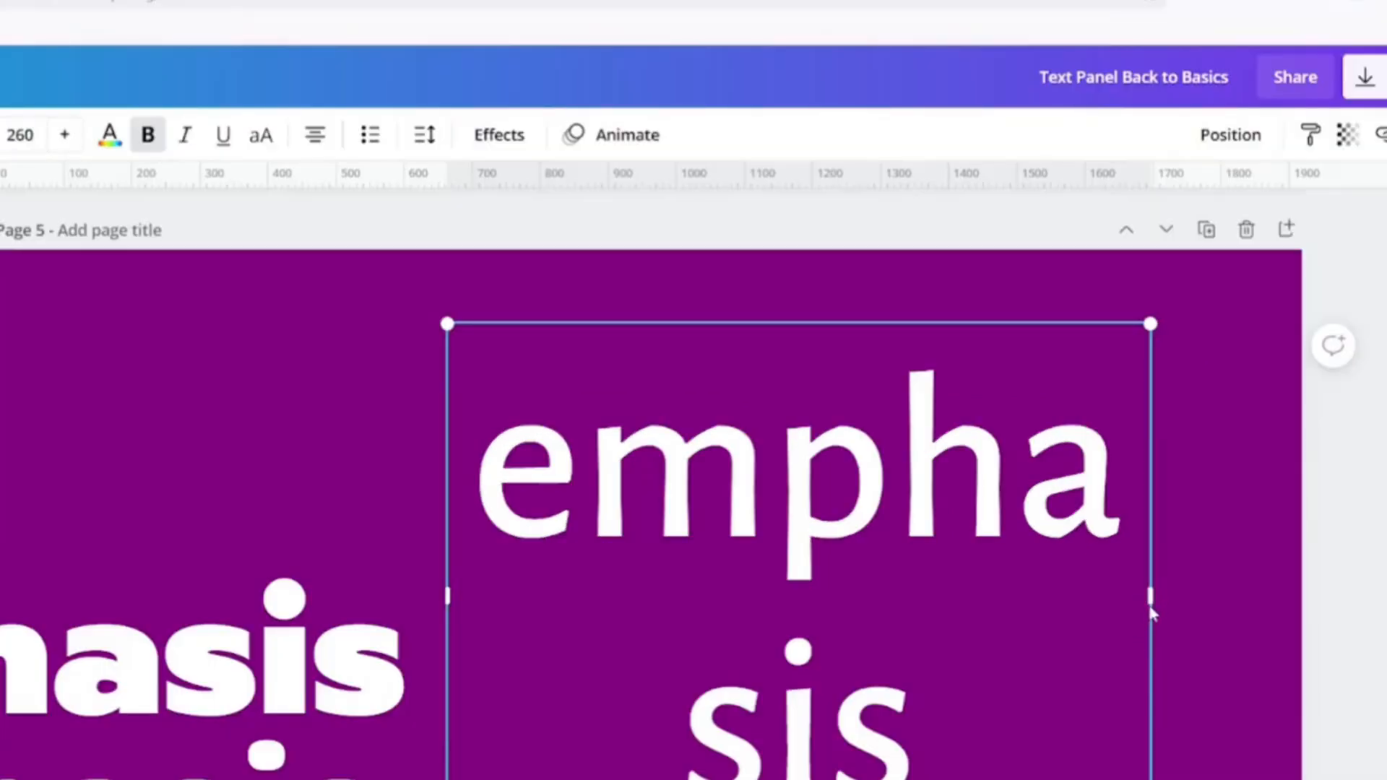
drag(1150, 601, 1378, 595)
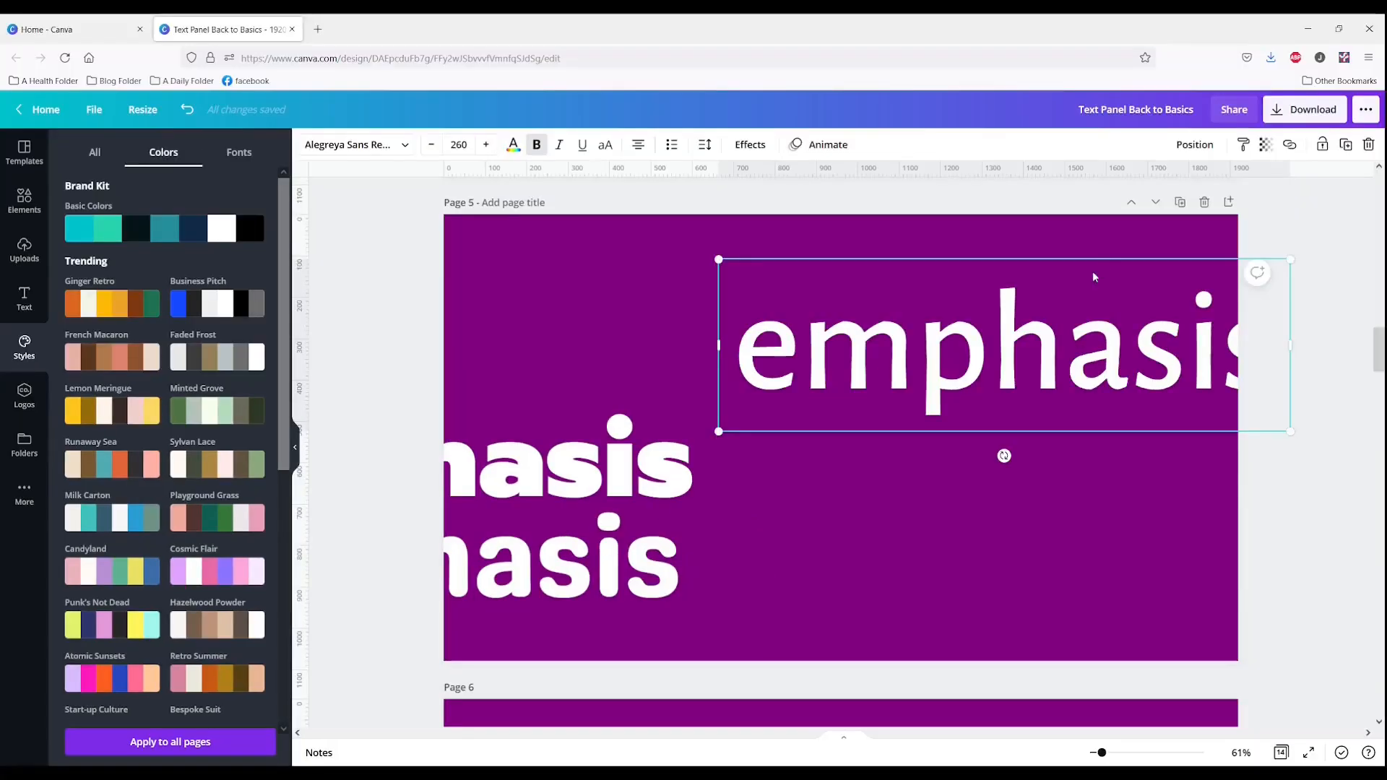
Step: Reposition the three "emphasis" texts near the middle of page 5 and widen the topmost box until its uppercase word fits on one line
drag(1058, 348, 749, 388)
click(996, 464)
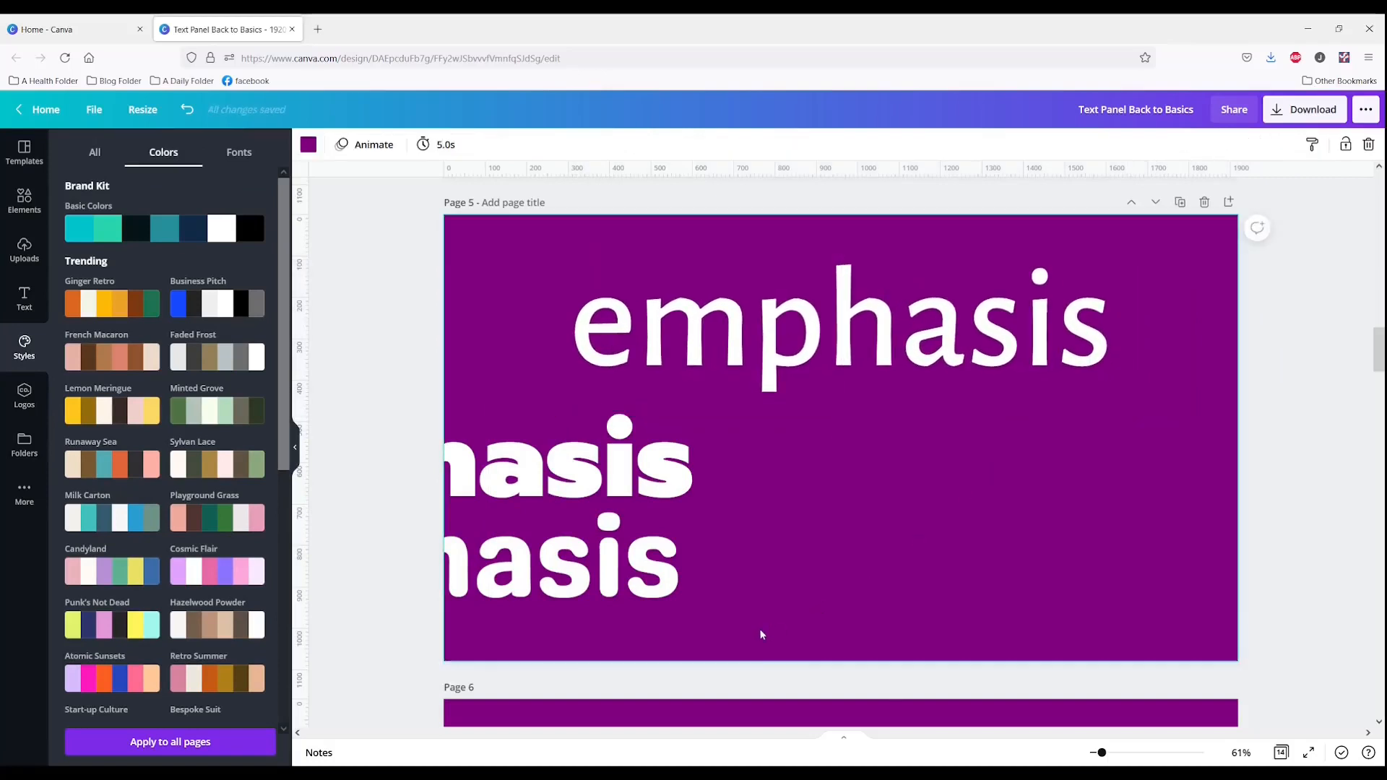
drag(756, 605, 767, 503)
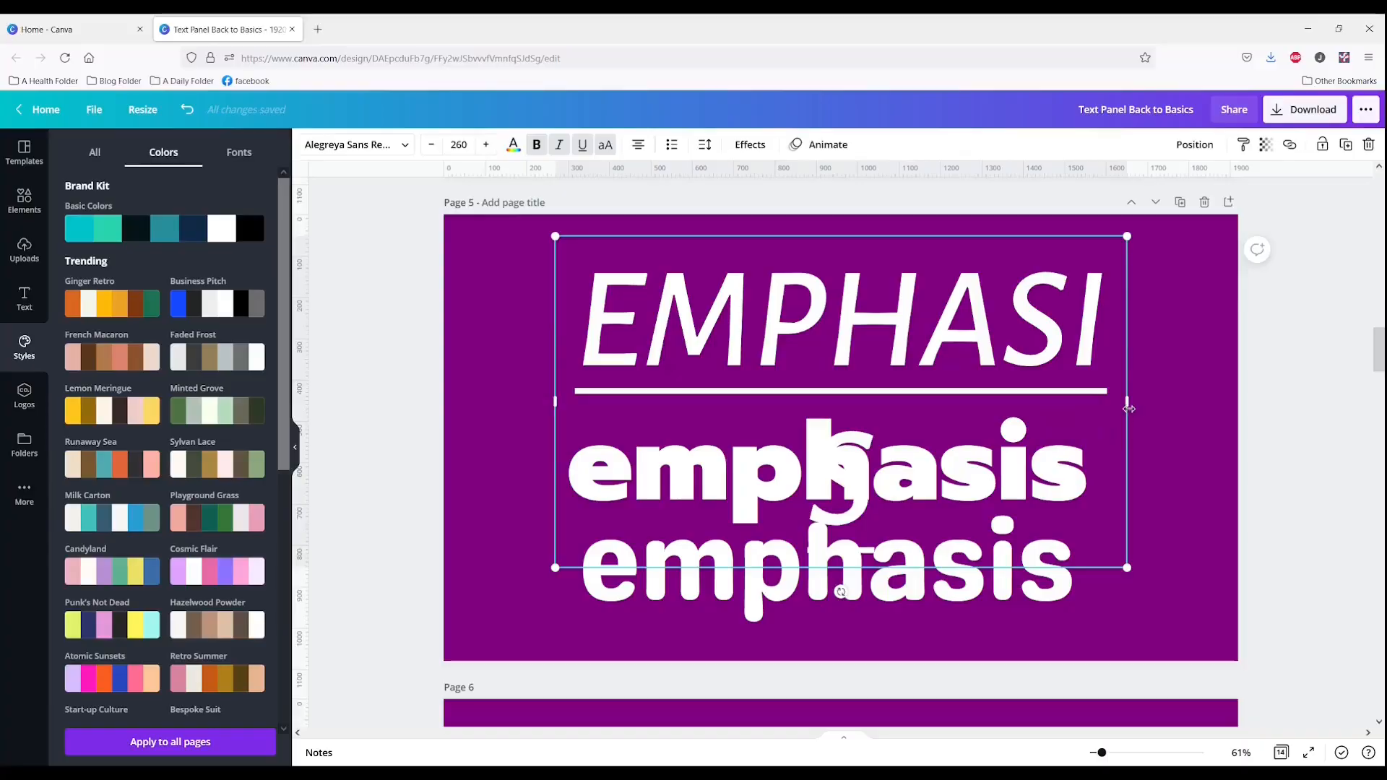
drag(1129, 403, 1179, 403)
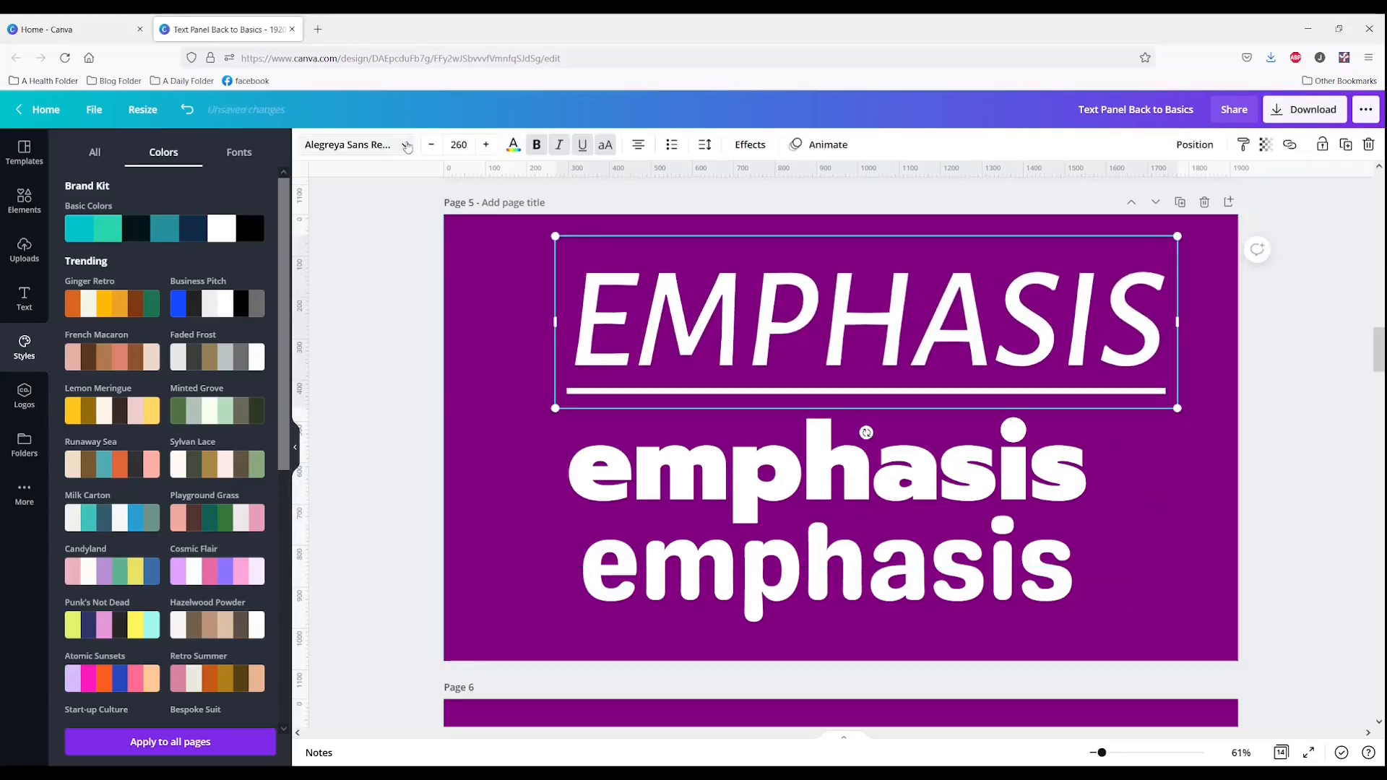
Step: Turn off bold, italic and underline on the topmost "emphasis" text on page 5
click(537, 147)
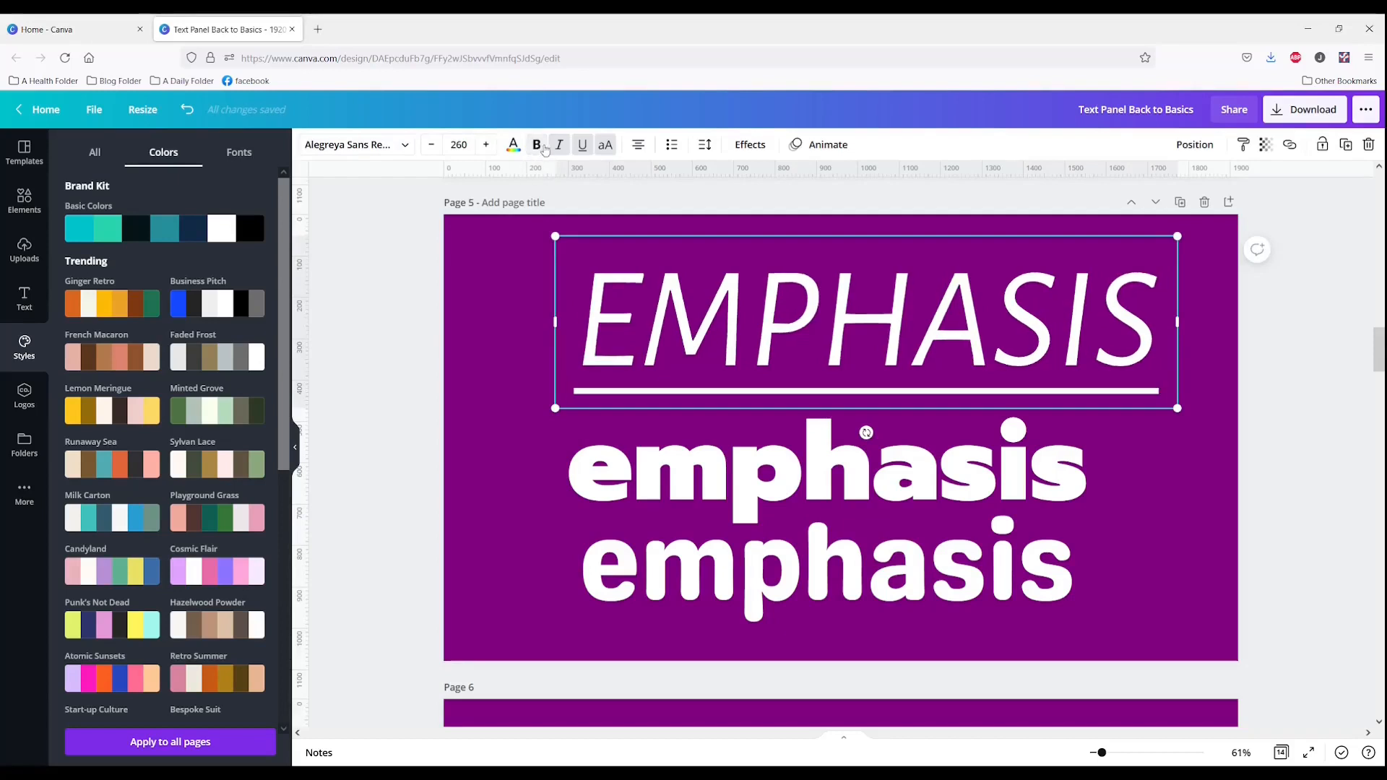
click(559, 145)
click(582, 145)
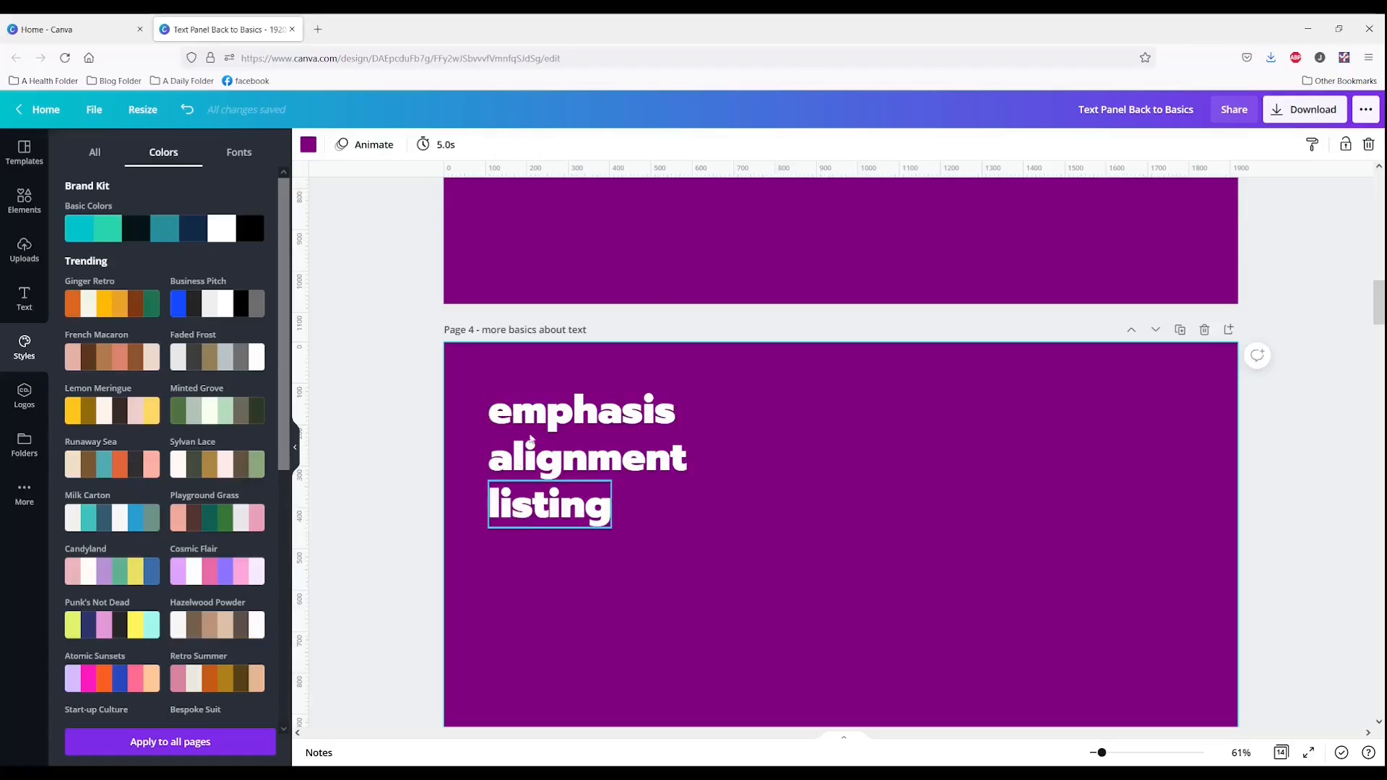
Step: Add a text box on page 4 containing "line one", "line two", "line three" and "line four" on separate lines
scroll(599, 462, down, 2)
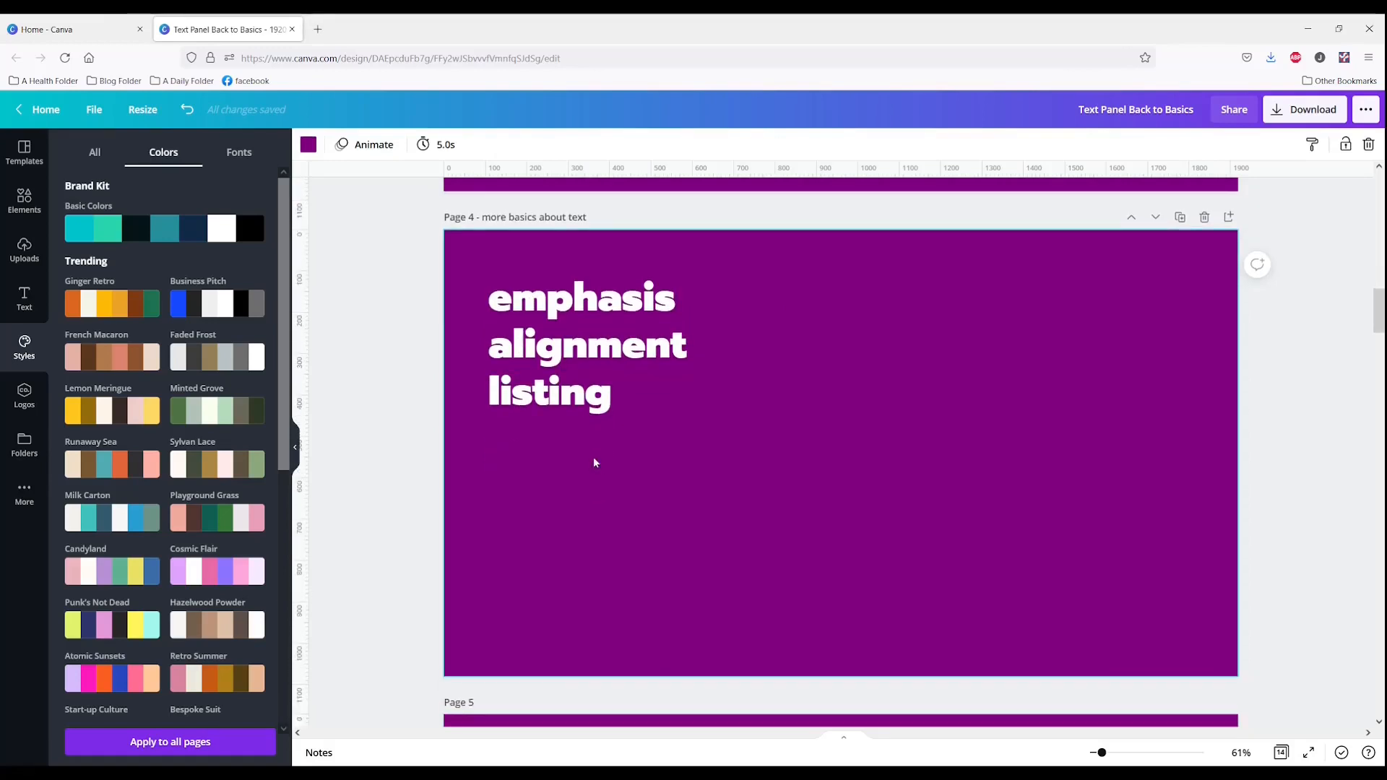
scroll(534, 437, up, 1)
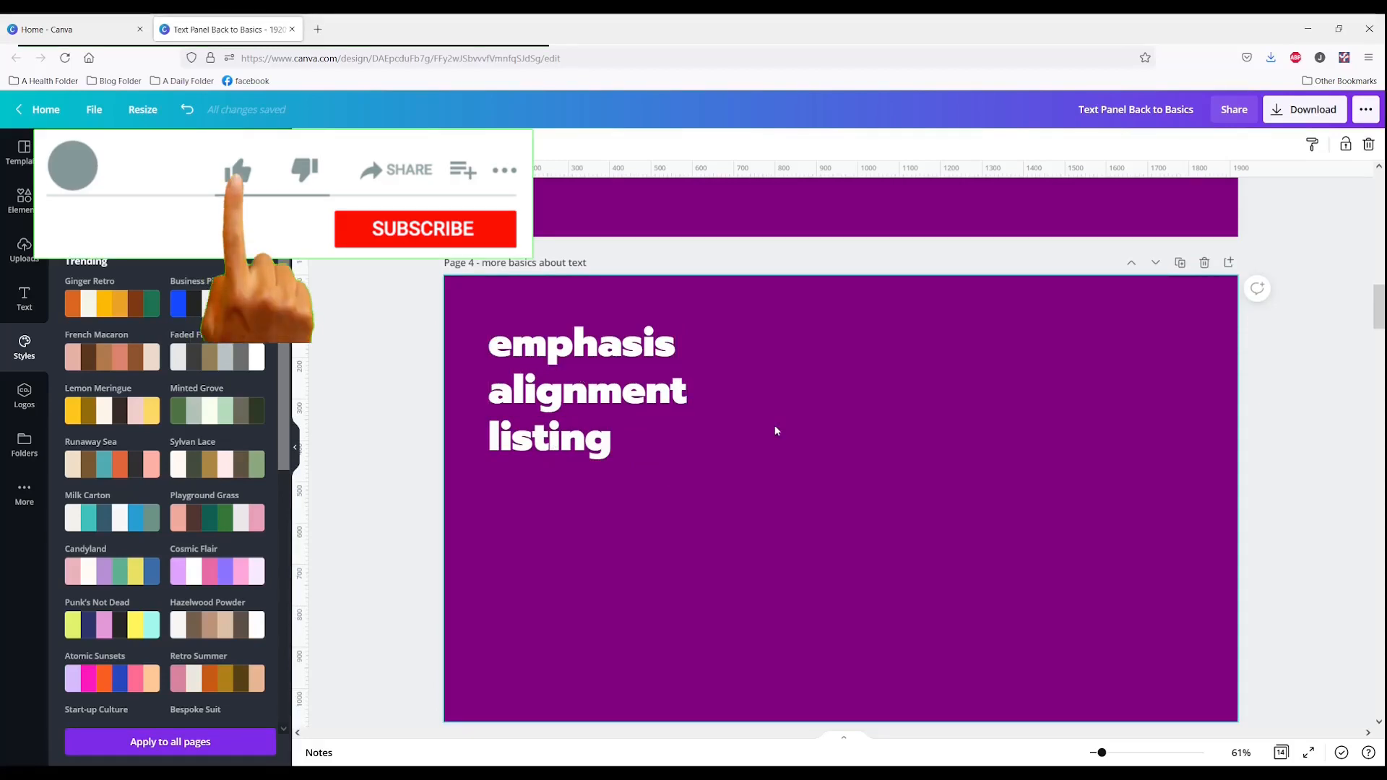
text(text)
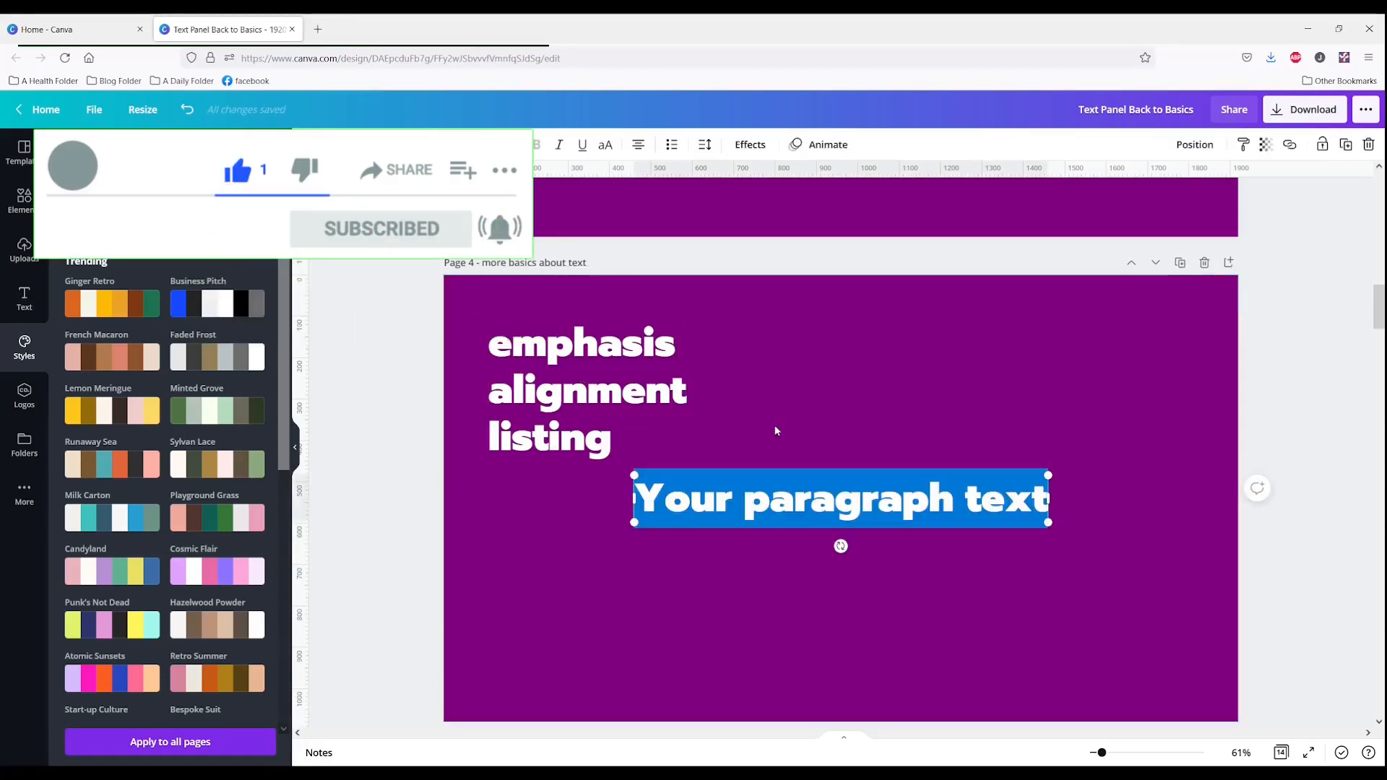
text(line one)
key(Return)
text(line two)
key(Return)
text(line three)
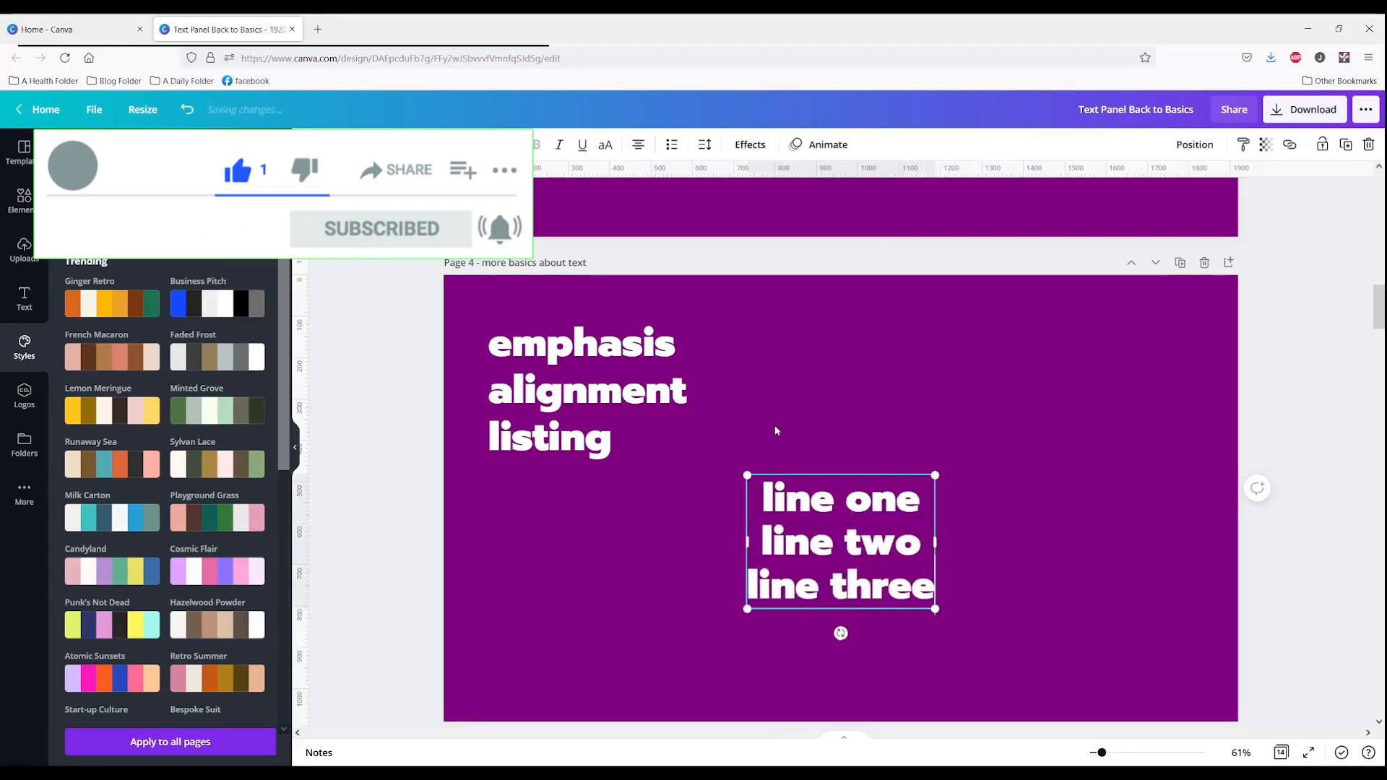
key(Return)
text(line four)
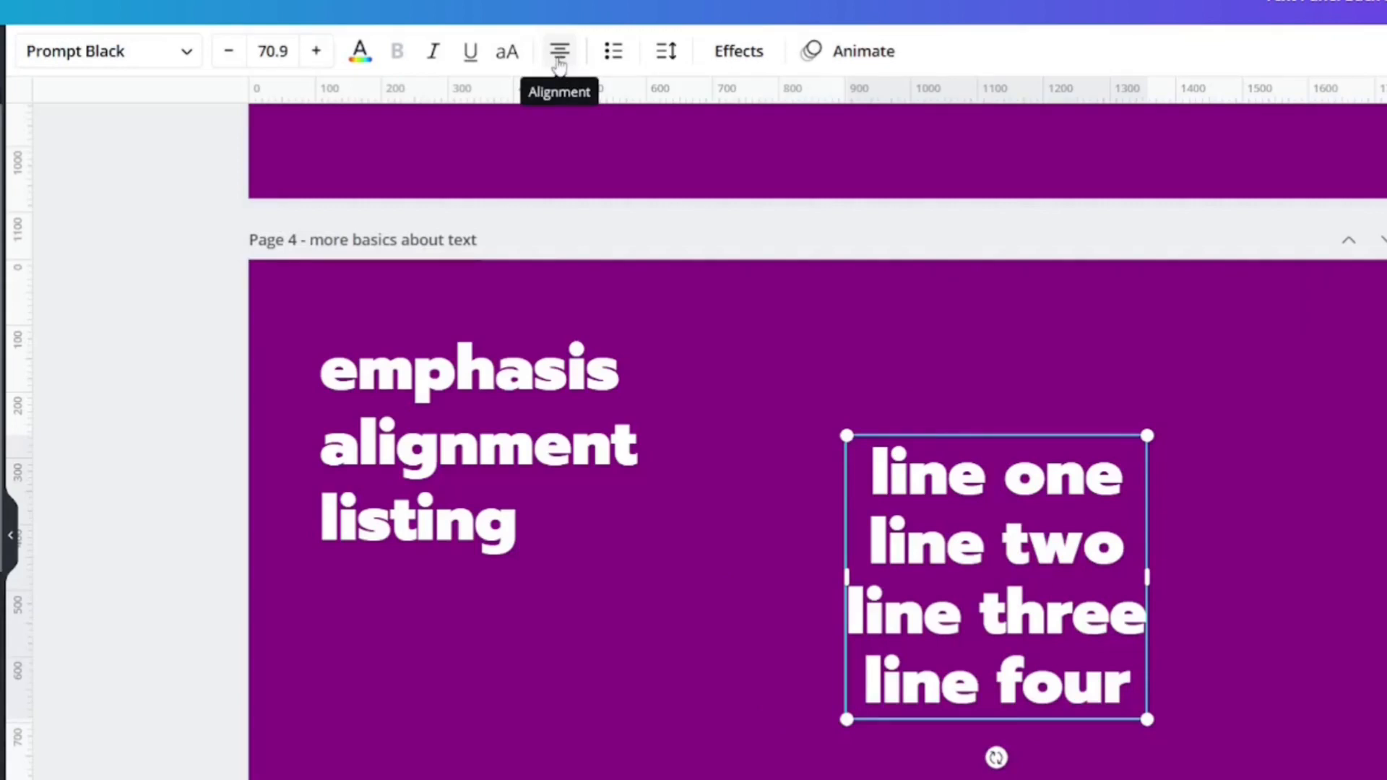
Step: Cycle the alignment of the whole four-line text, ending with it left-aligned
click(558, 62)
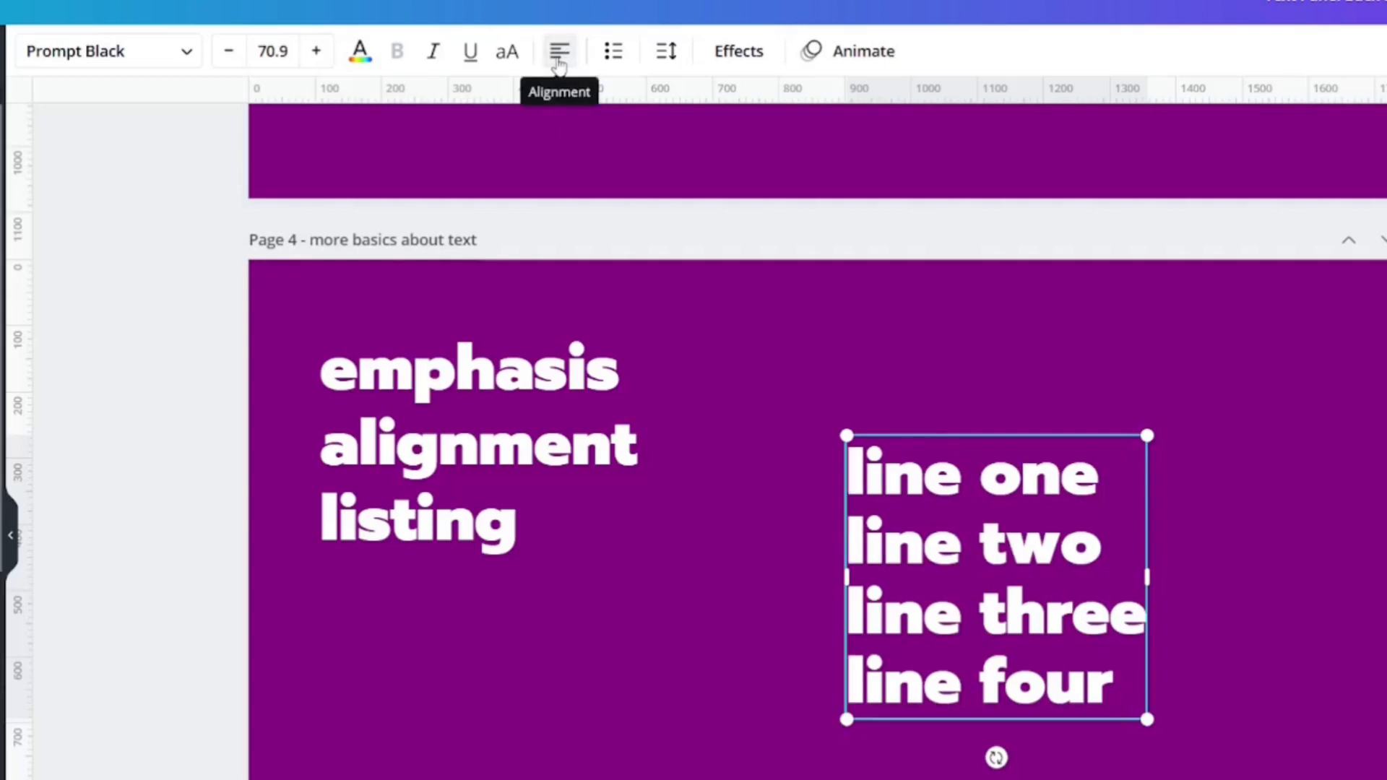
click(559, 62)
click(559, 63)
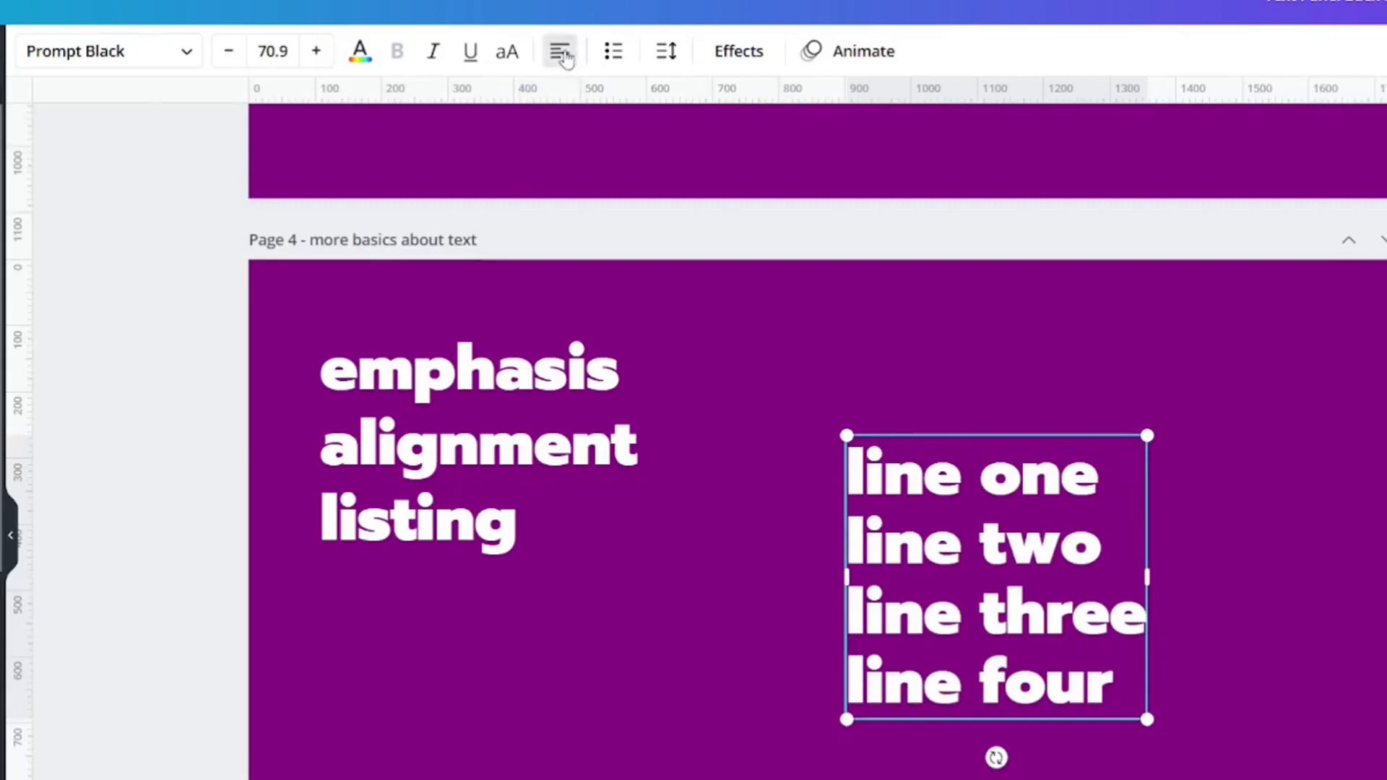
Step: Cycle only the "line one" line through centered, right-aligned and justified
click(565, 65)
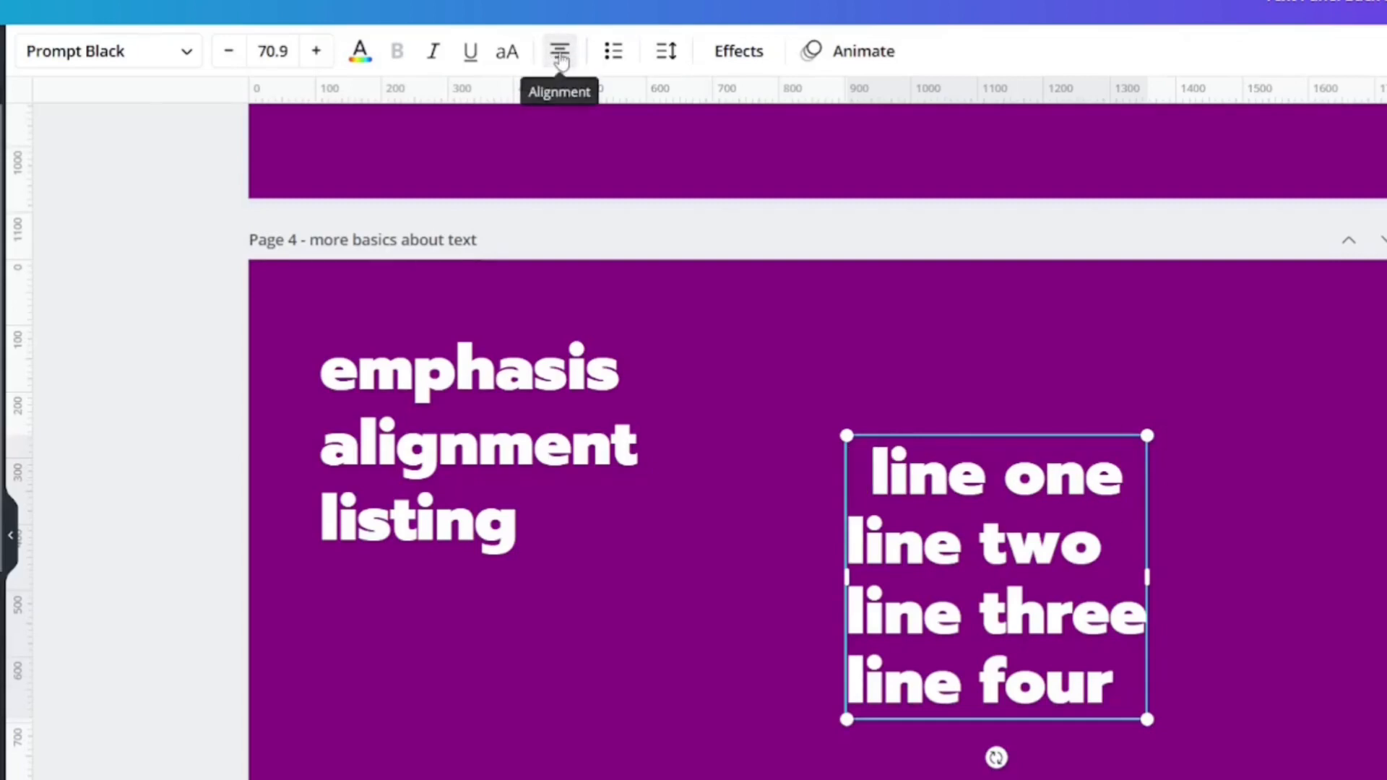
click(558, 63)
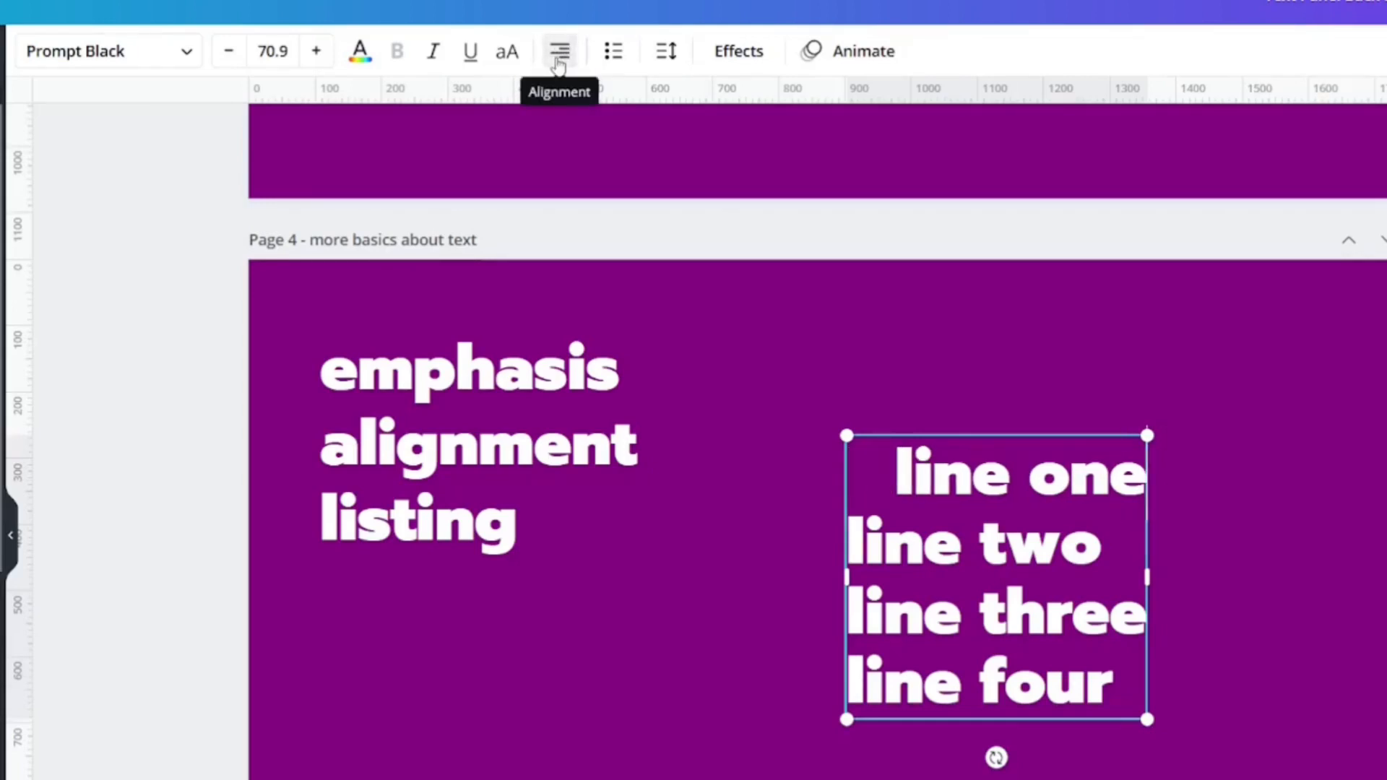
click(559, 63)
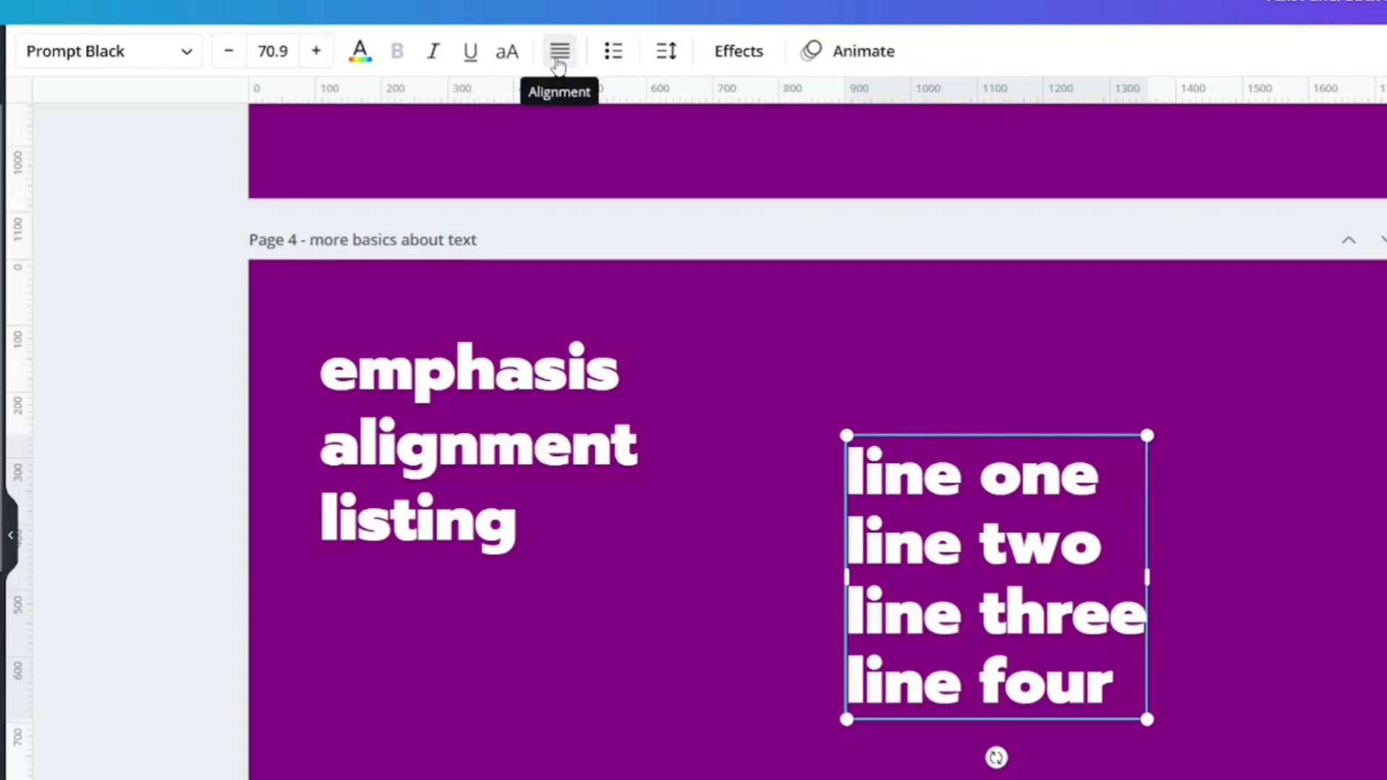
Step: Select all four lines and cycle their alignment through centered and justified to right-aligned, and delete the four-line text box
drag(1112, 686, 849, 445)
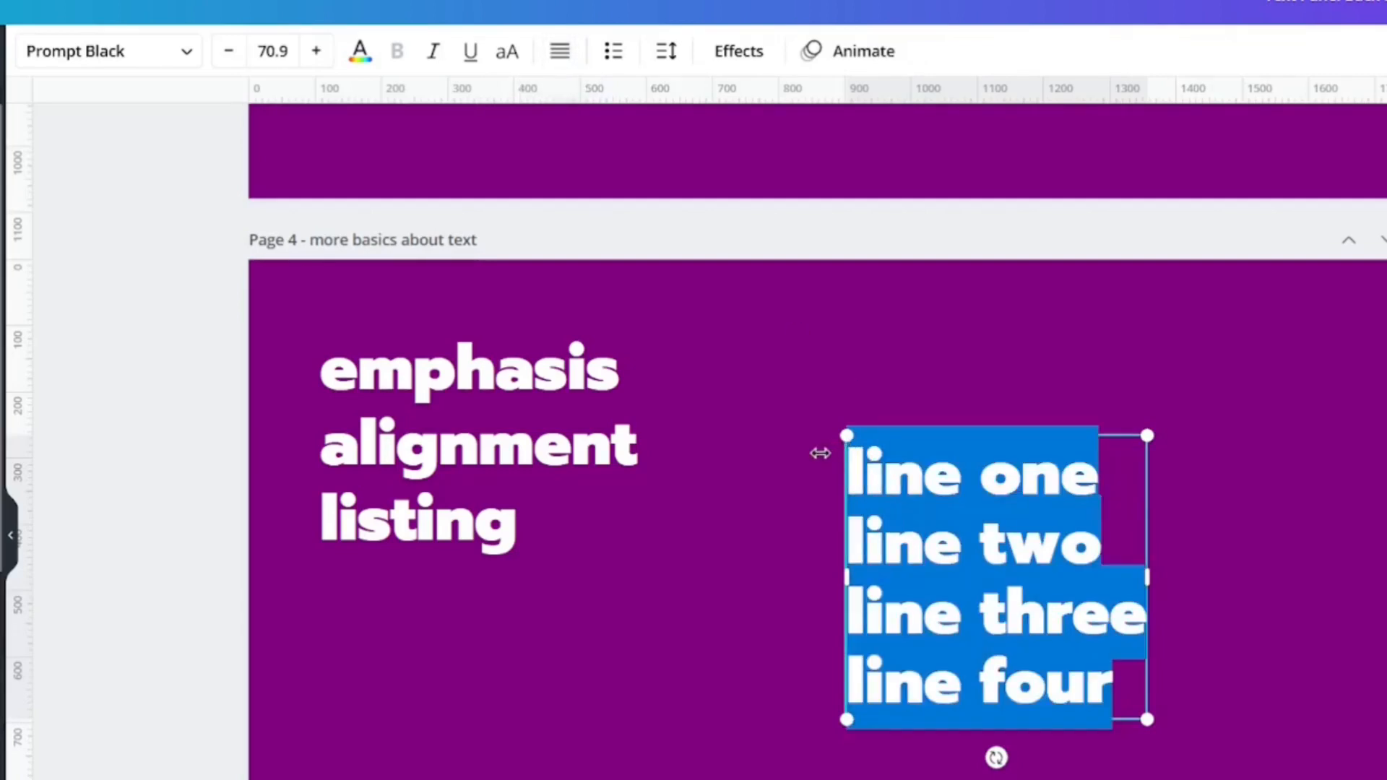
click(562, 58)
click(564, 59)
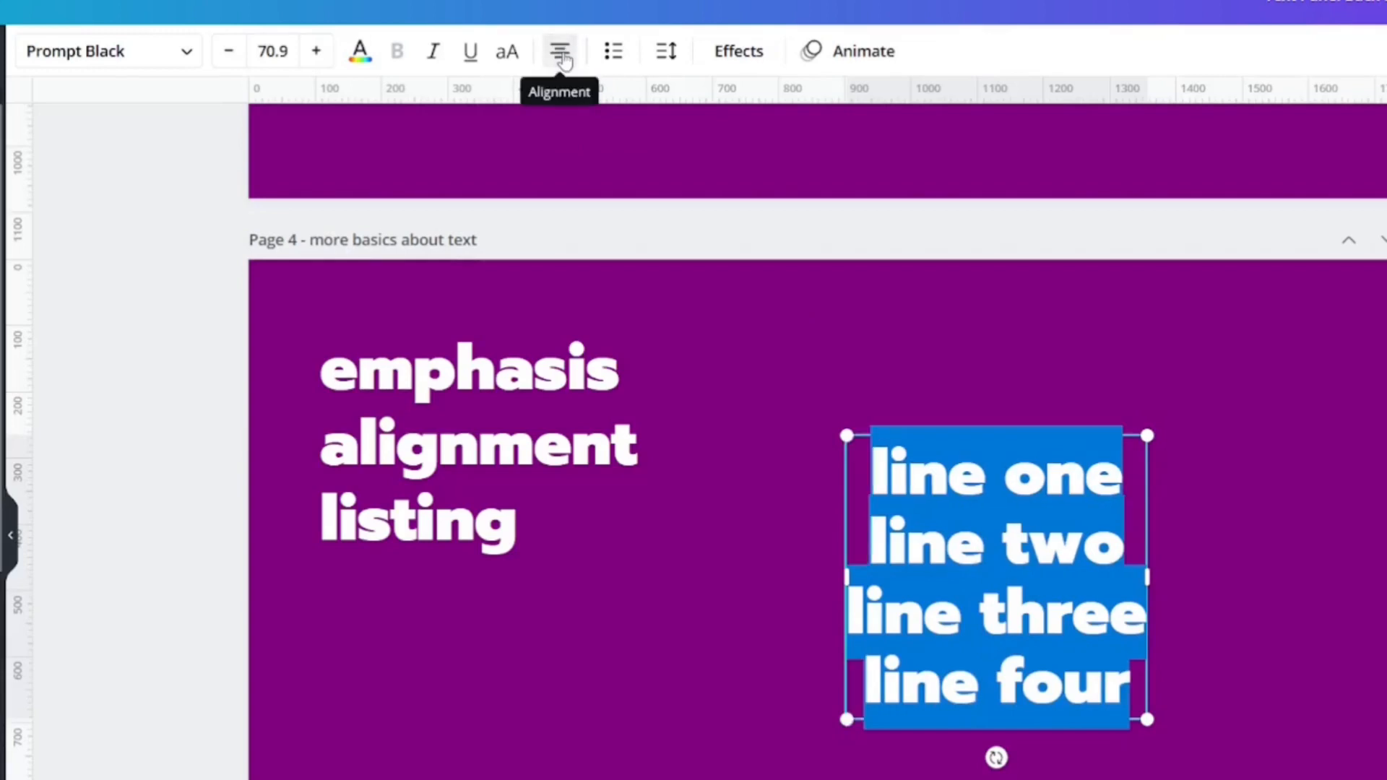
click(564, 59)
click(563, 59)
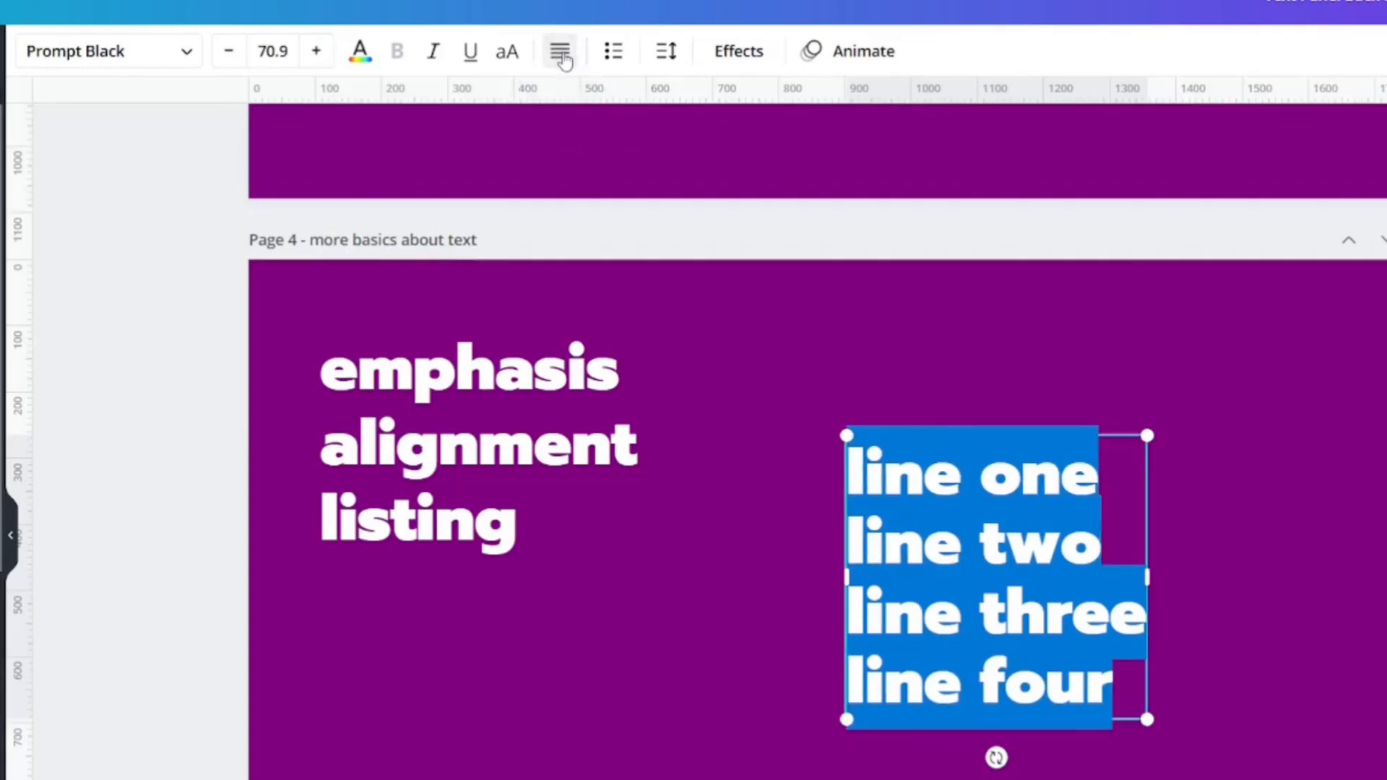
click(563, 59)
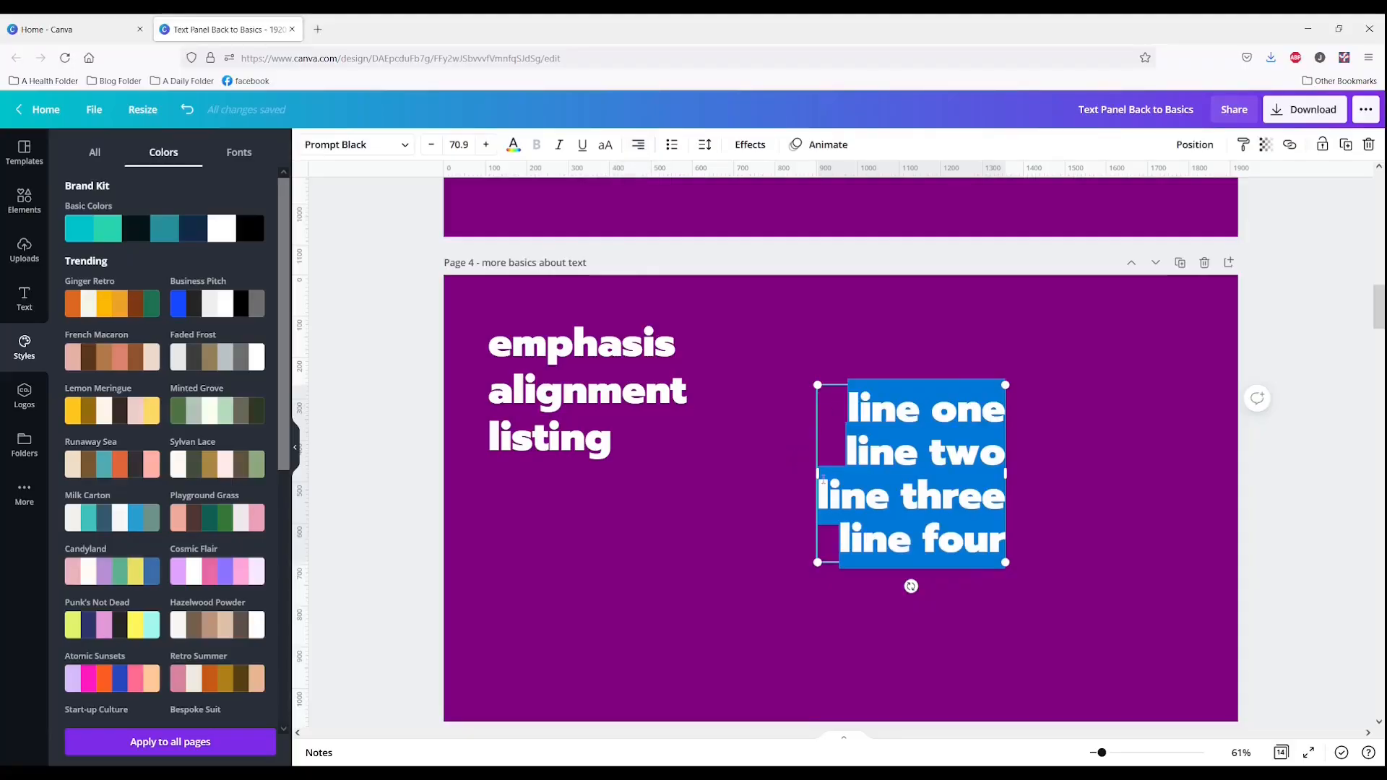
drag(818, 474, 609, 507)
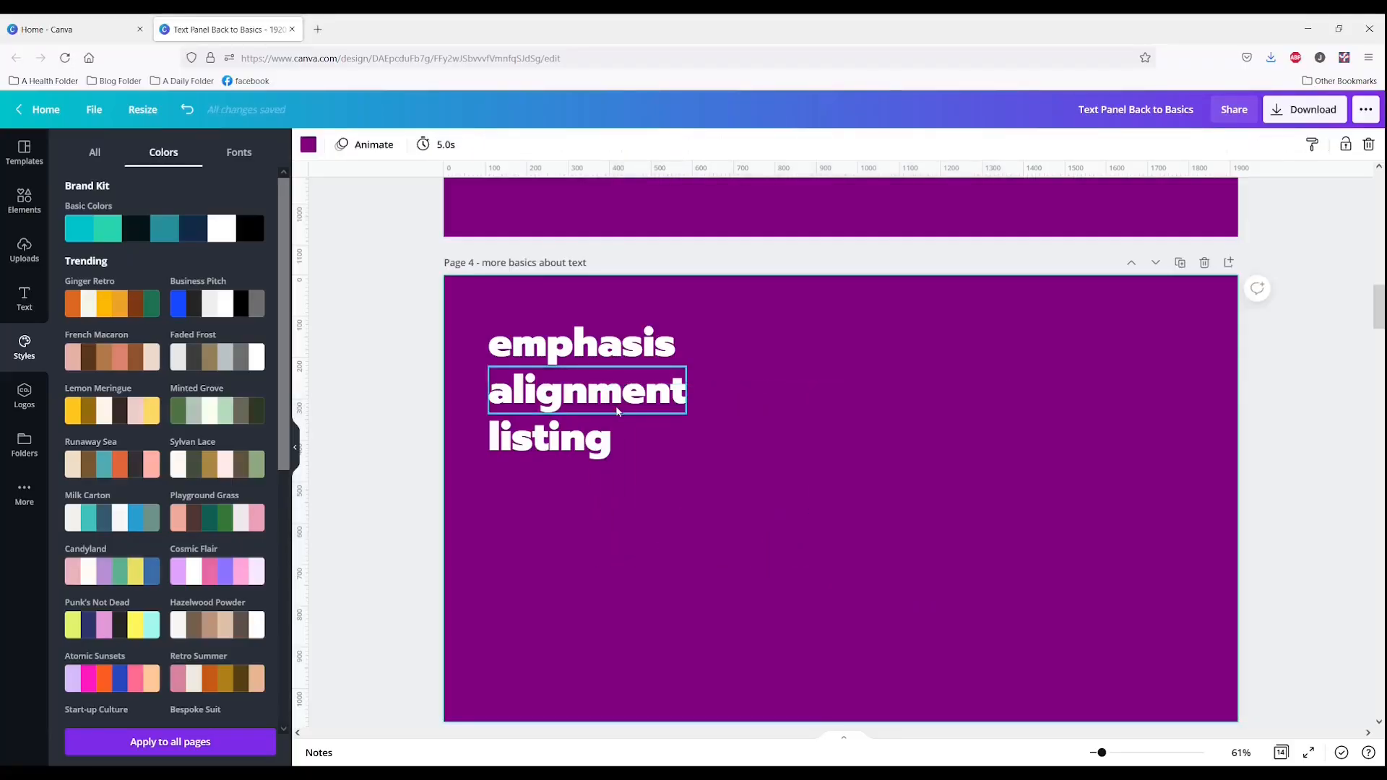
Step: Widen the "alignment" text box on page 4 from its right edge to well beyond the word
click(621, 405)
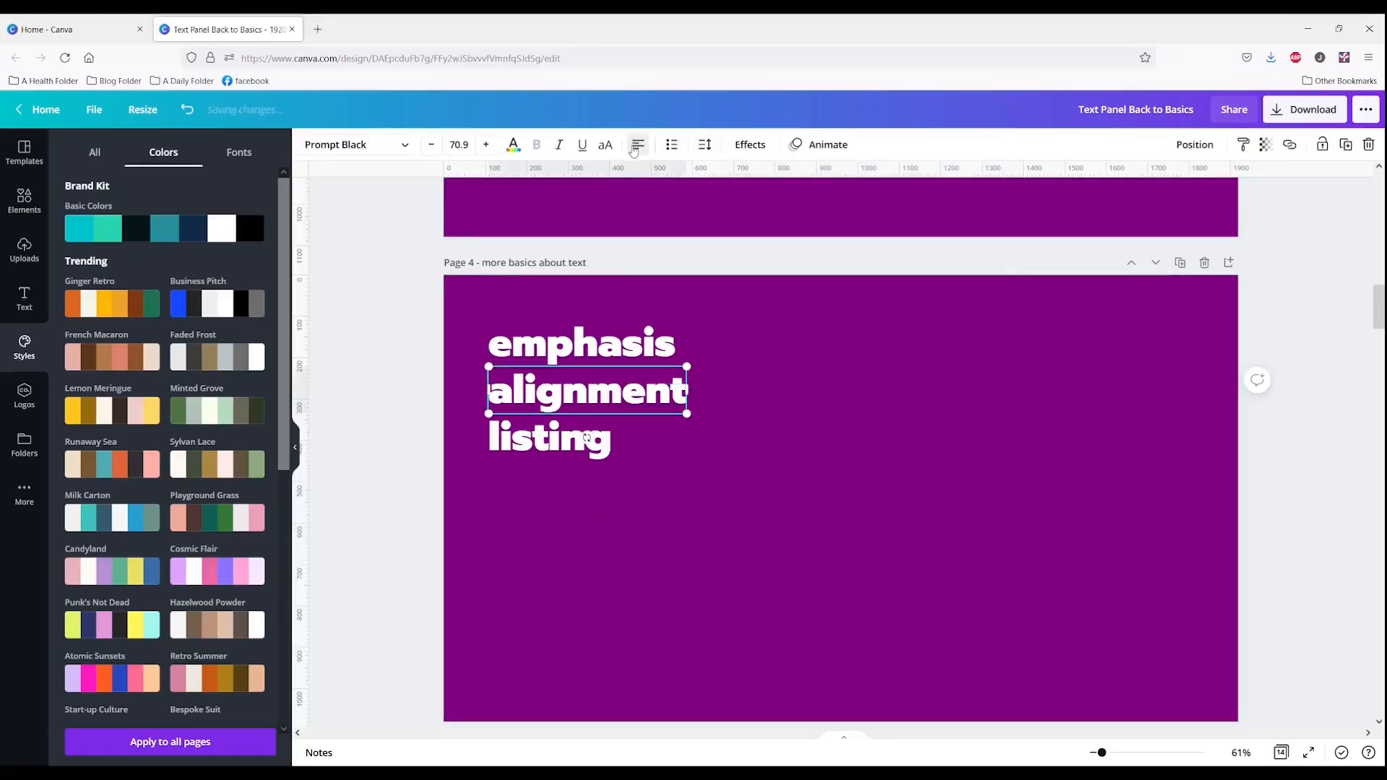
click(752, 430)
click(687, 390)
drag(687, 390, 820, 422)
click(743, 506)
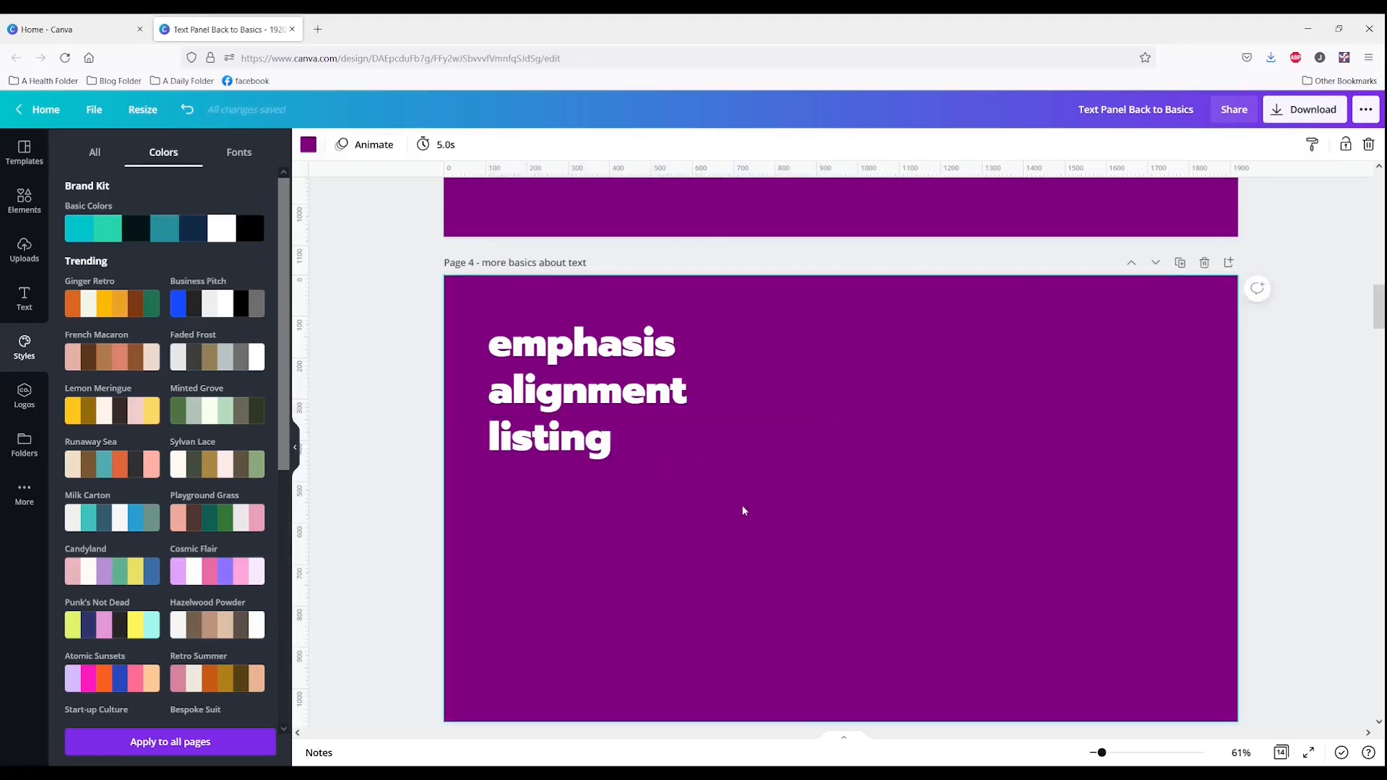
click(713, 399)
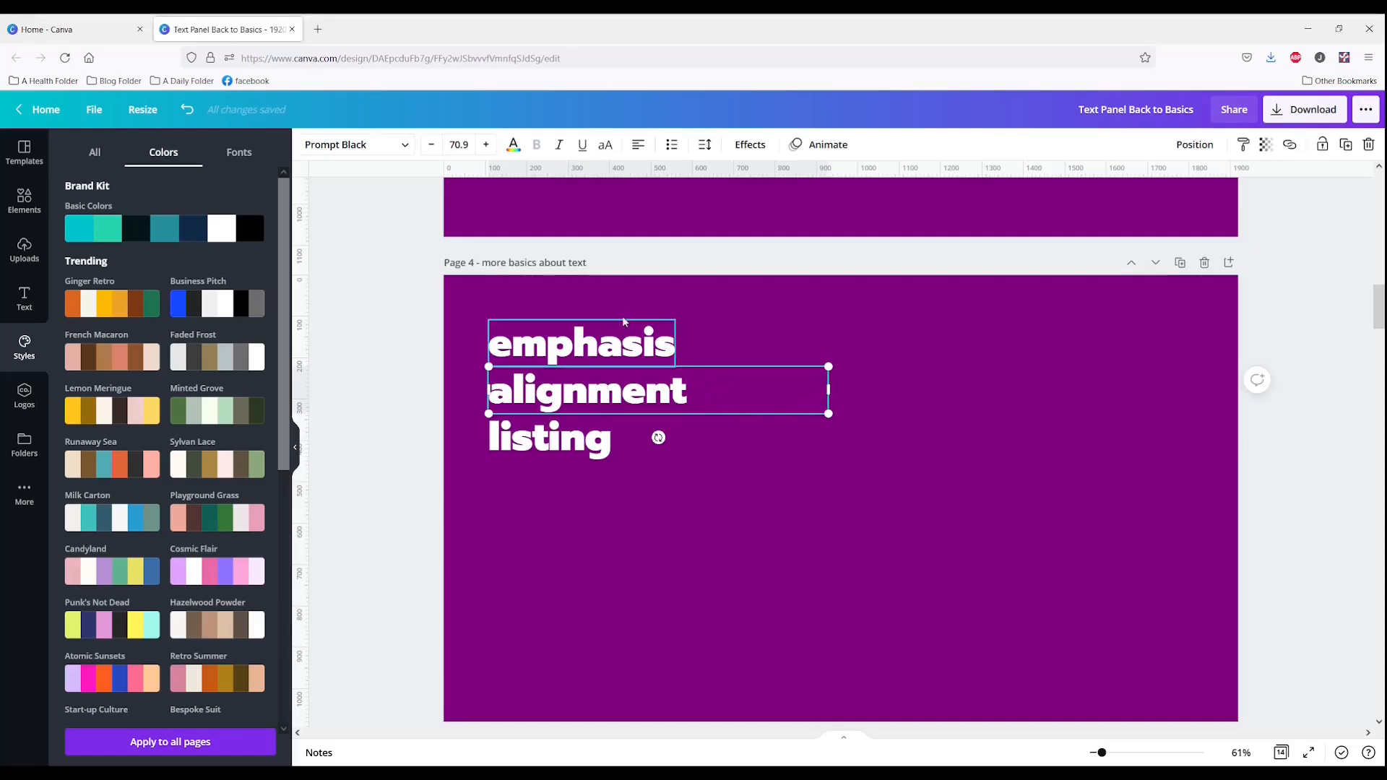
Step: Widen the "emphasis" text box to about the width of the "alignment" box, and center "emphasis" and "listing" within their boxes
click(653, 341)
drag(701, 344, 838, 345)
click(609, 449)
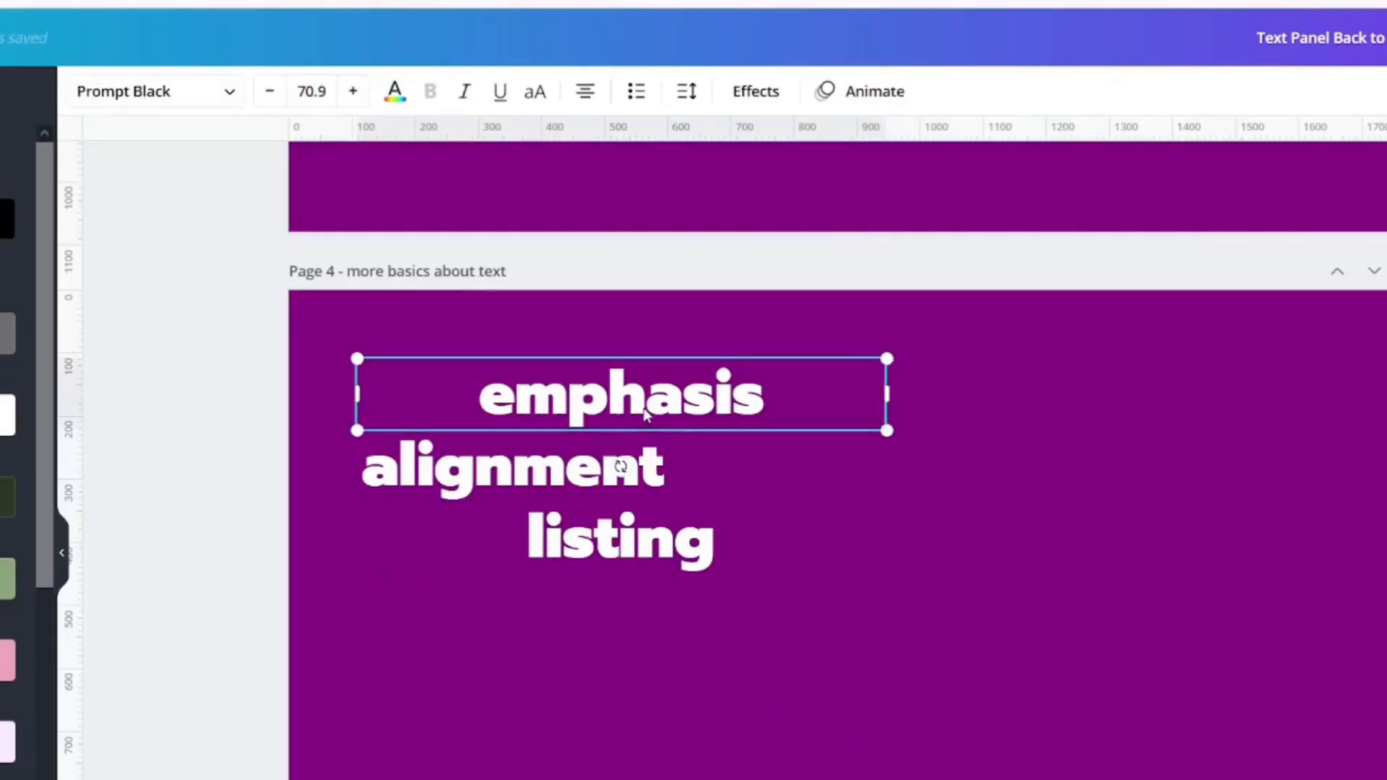
Step: Center the word "alignment" within its text box on page 4
click(639, 394)
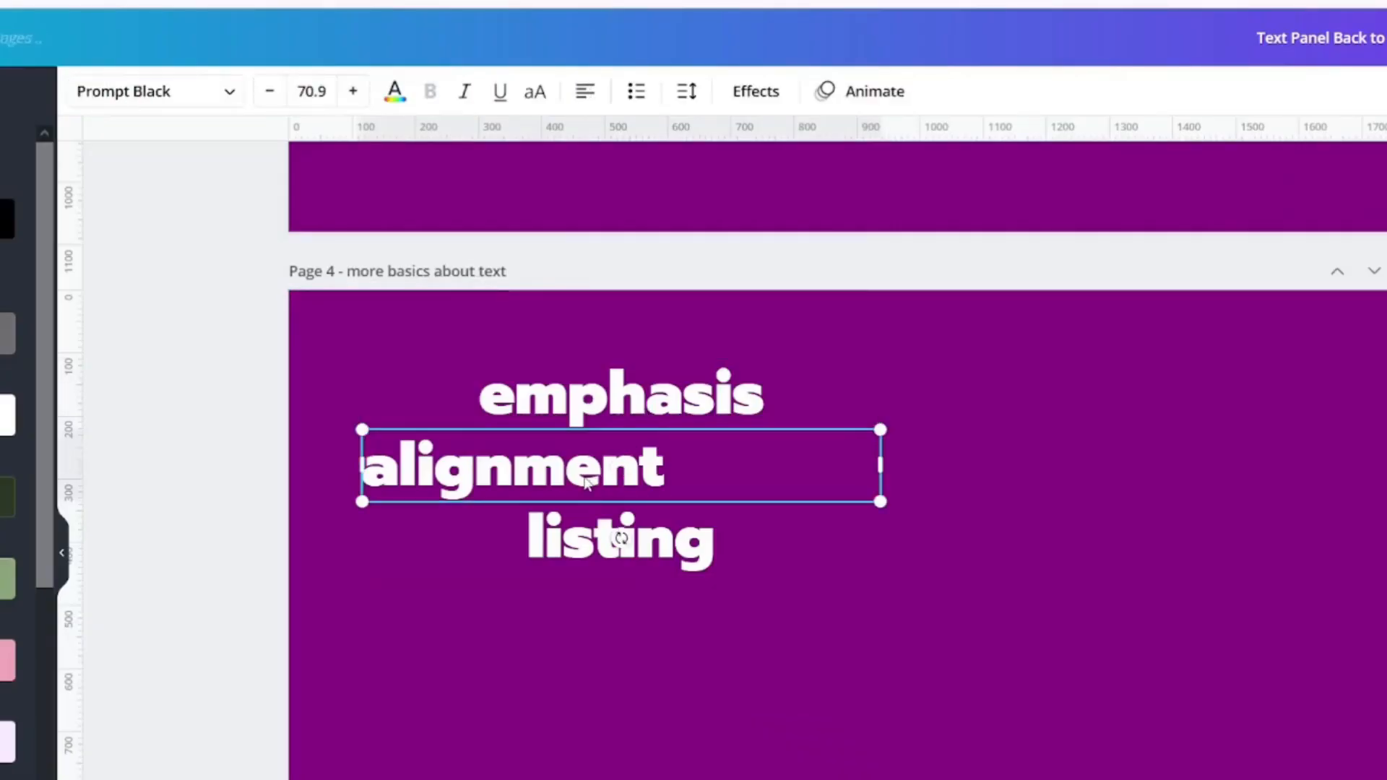
click(662, 344)
click(616, 473)
click(616, 535)
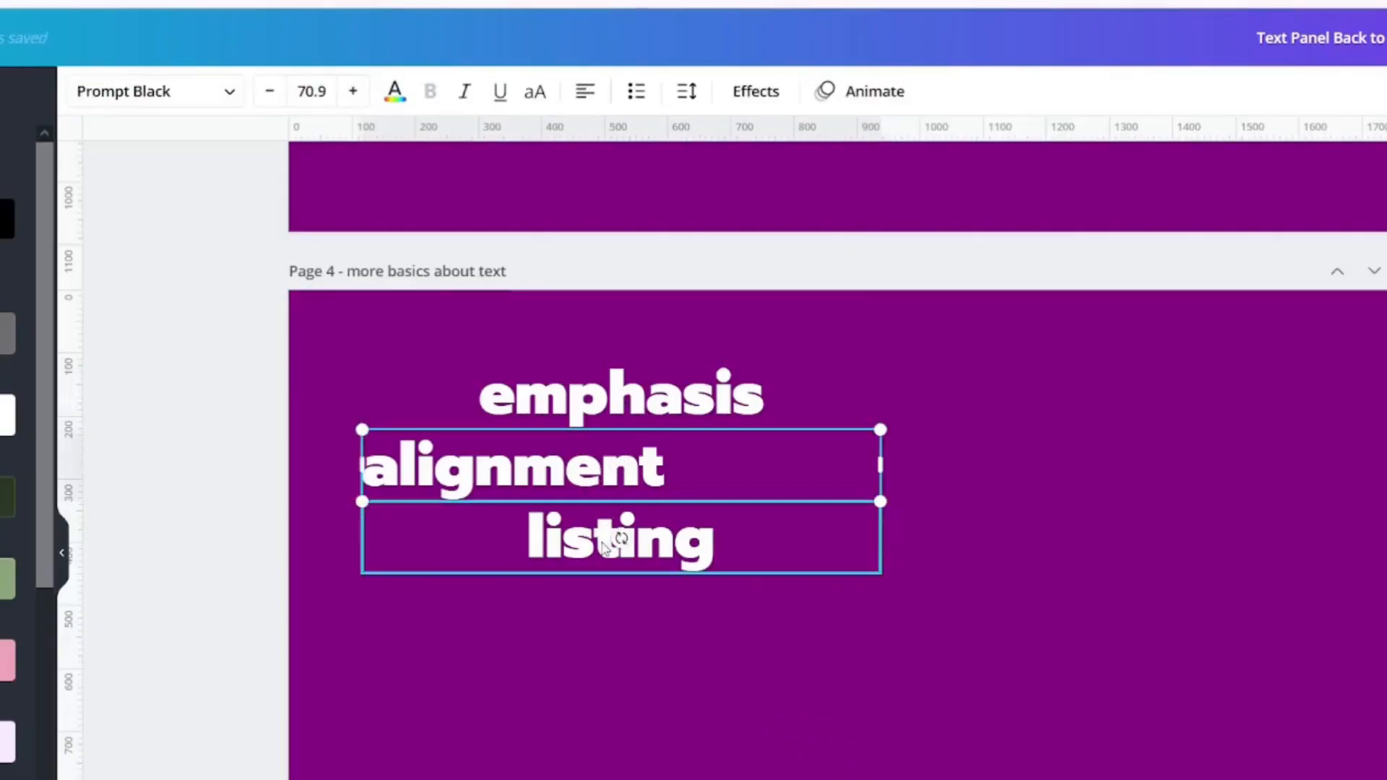
click(576, 463)
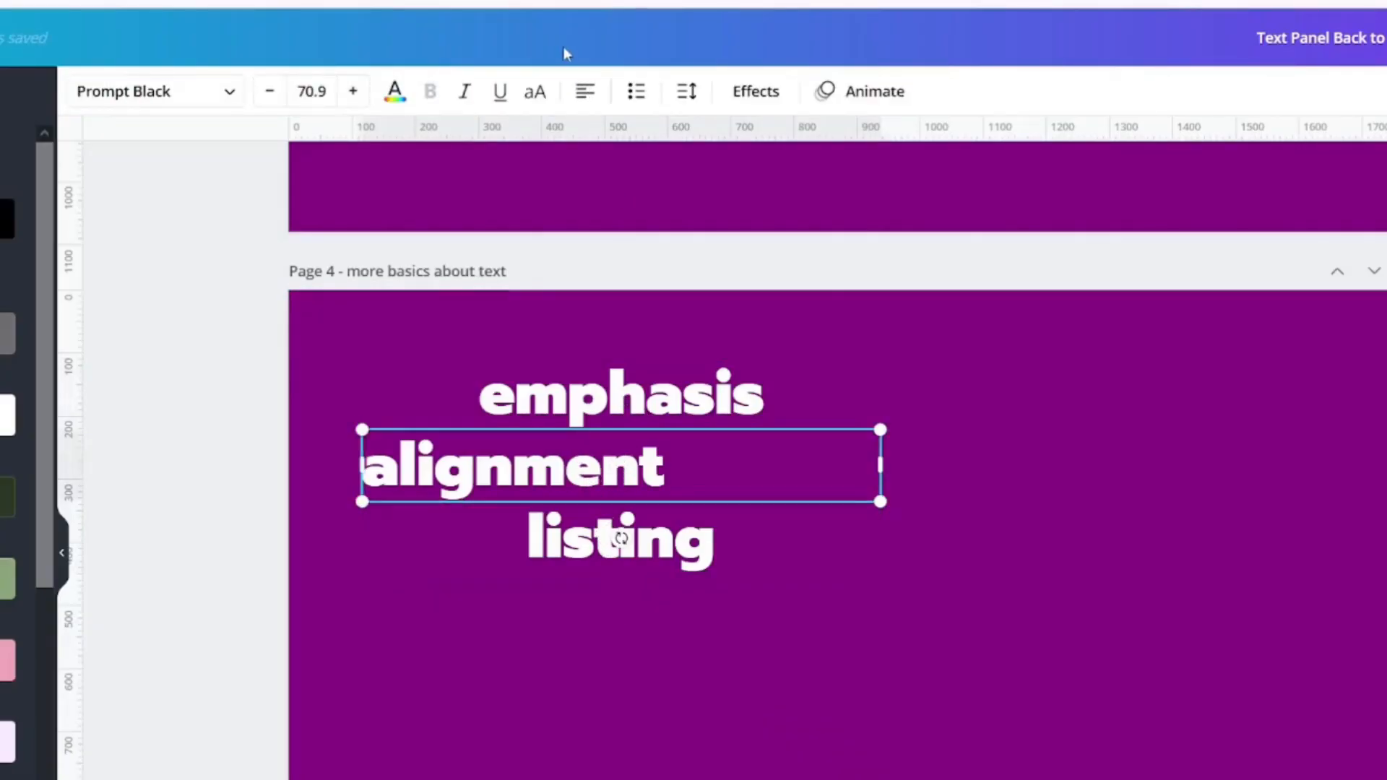
click(585, 91)
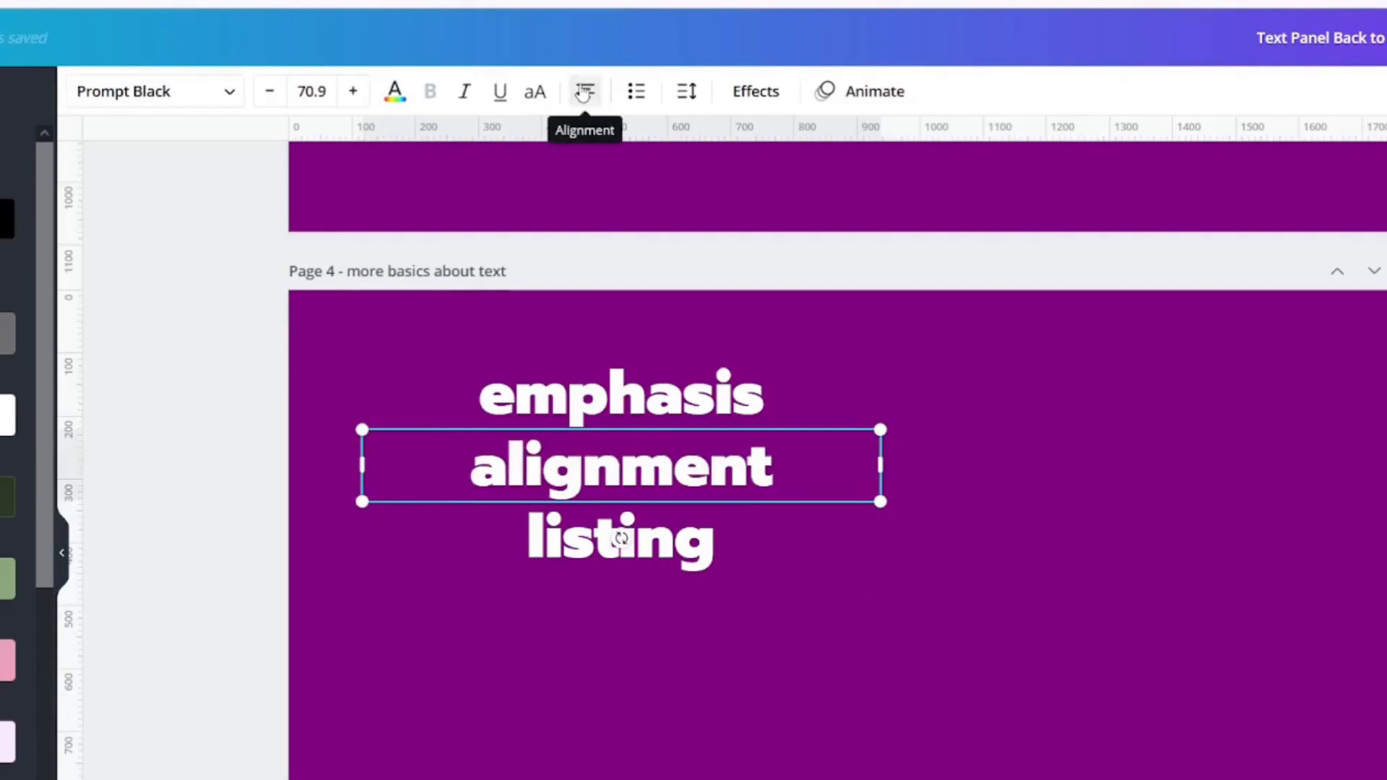
Step: Select the three texts on page 4 together and look through the options for aligning and spacing elements
click(606, 643)
drag(583, 690, 603, 318)
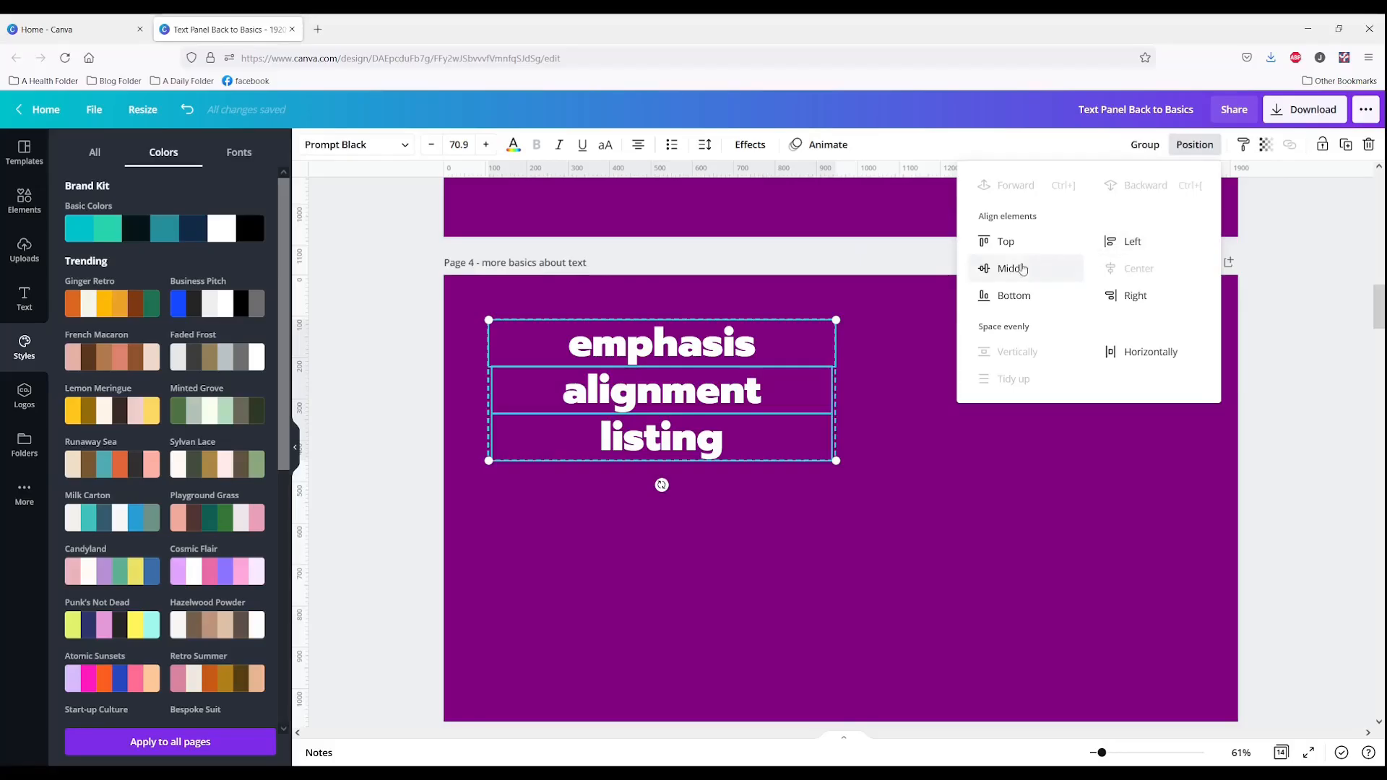
click(879, 434)
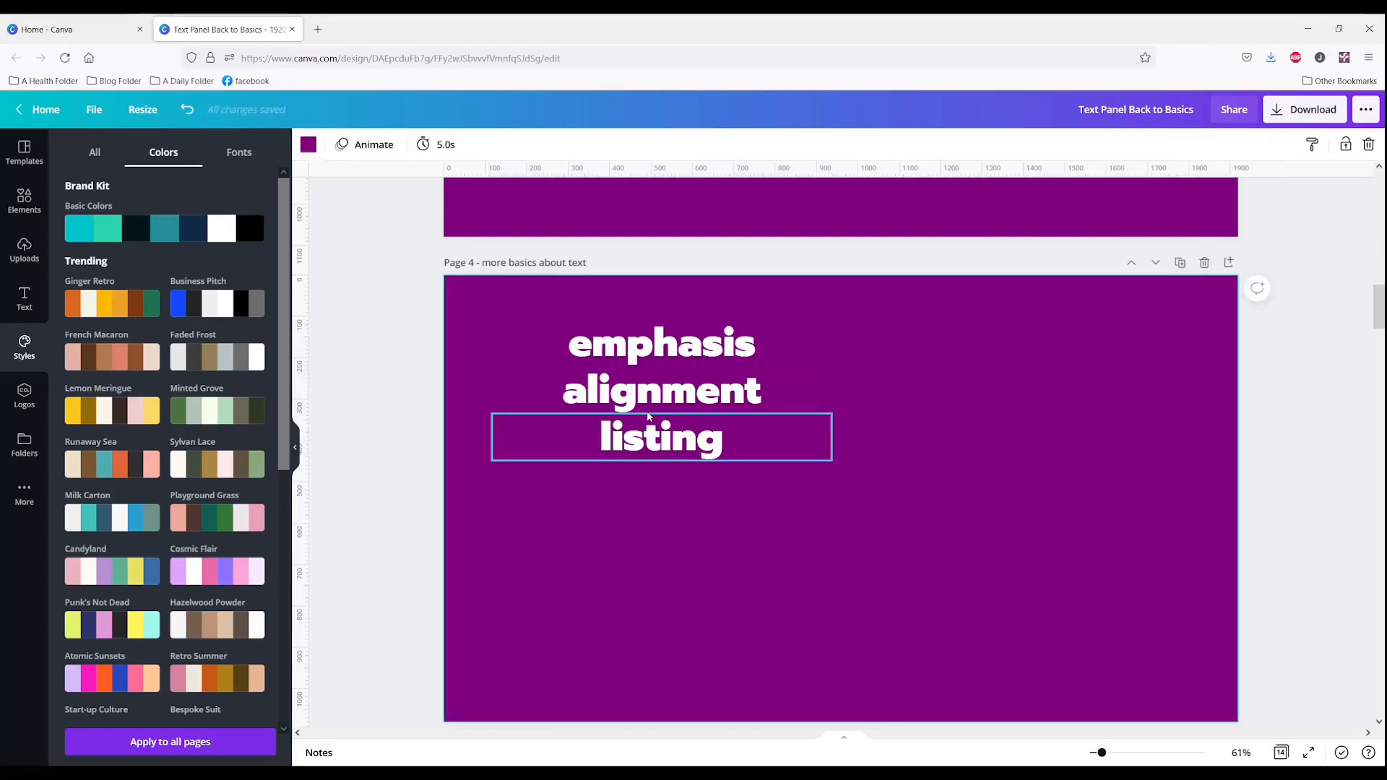
Step: Cycle the "emphasis" text on page 4 through right alignment and back to centered
click(632, 341)
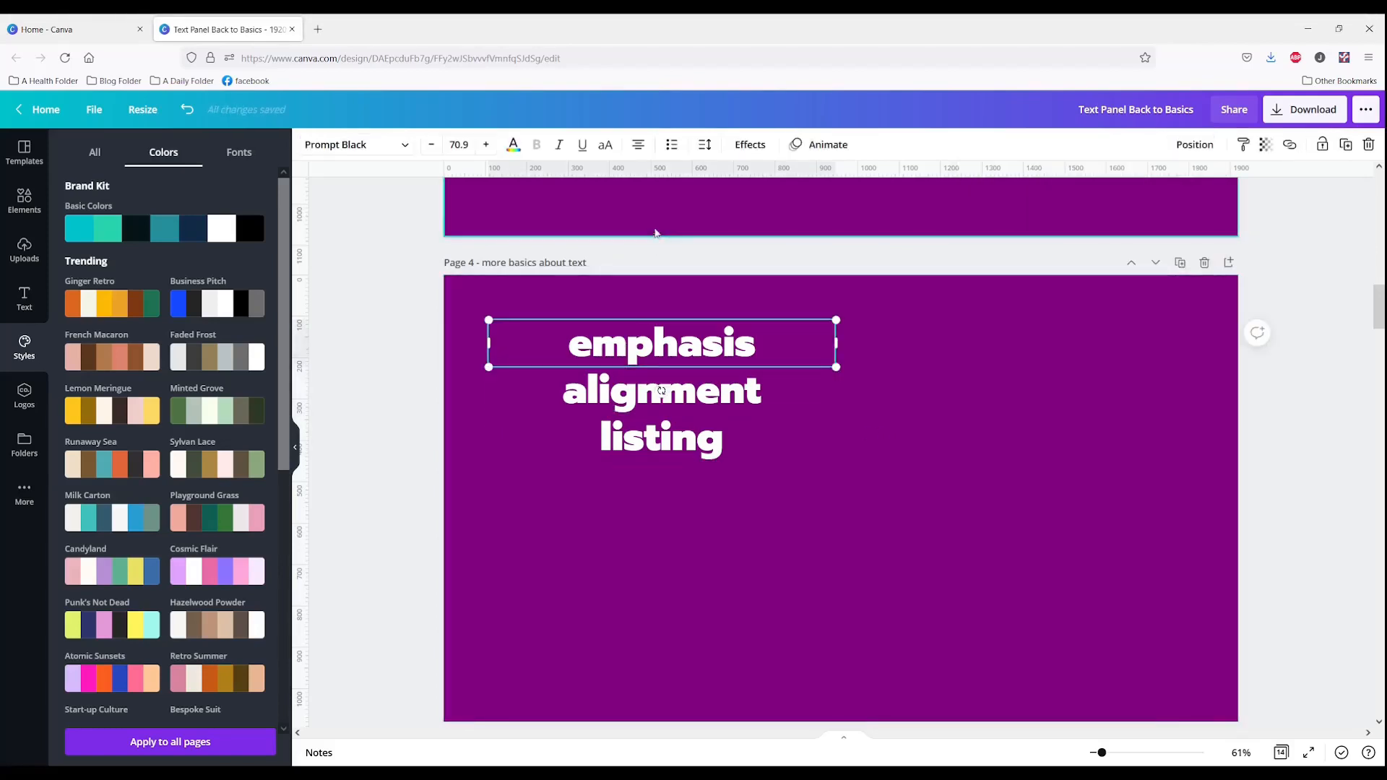
click(637, 148)
click(637, 148)
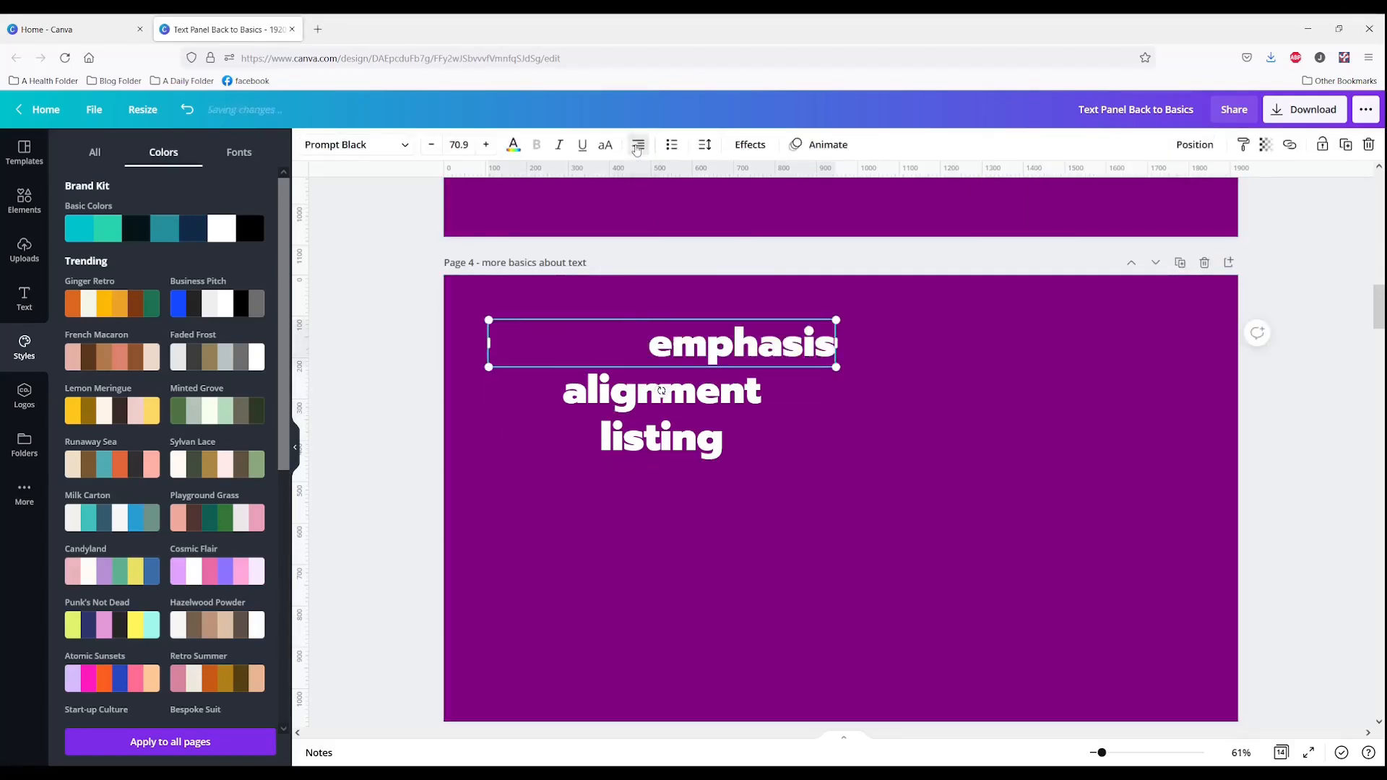
click(637, 148)
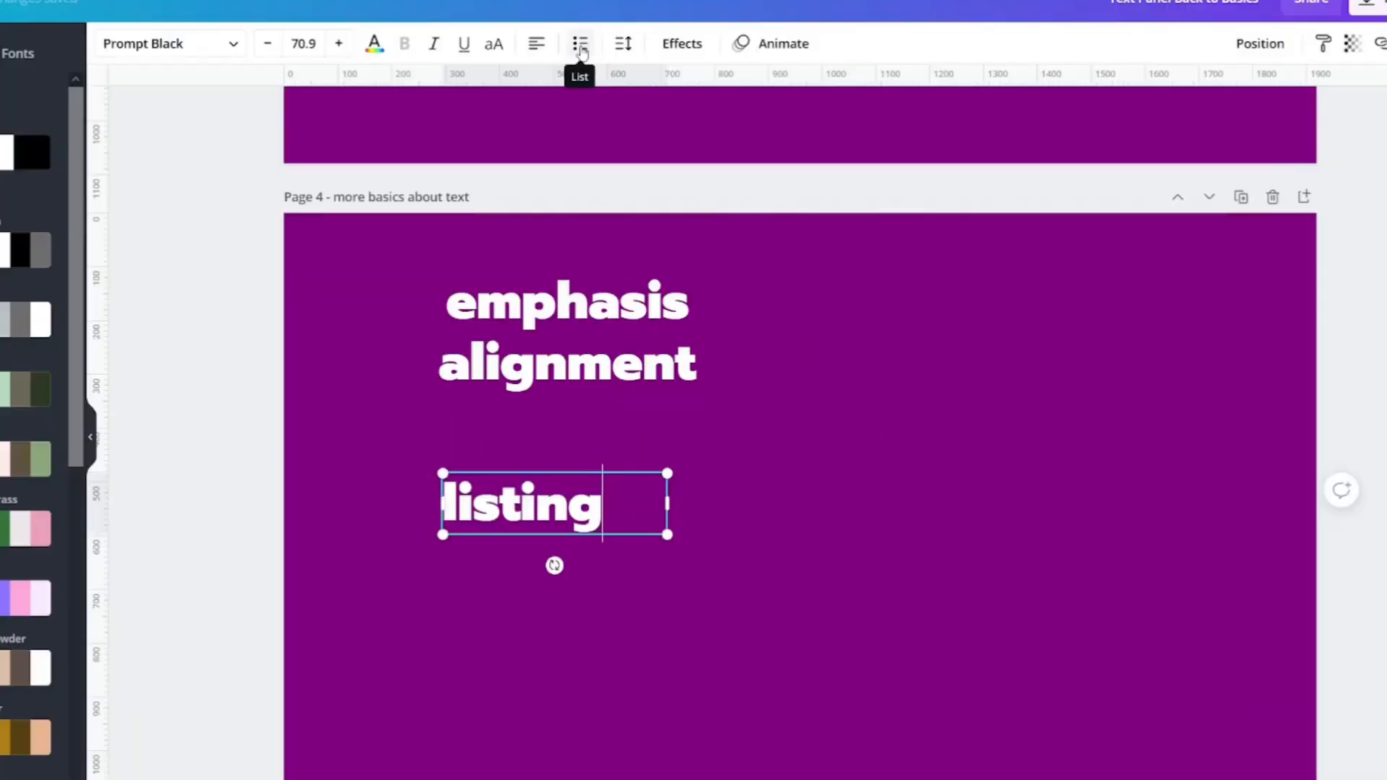
Step: Format the "listing" text as a bulleted list and widen its box until the word fits on one line
click(580, 46)
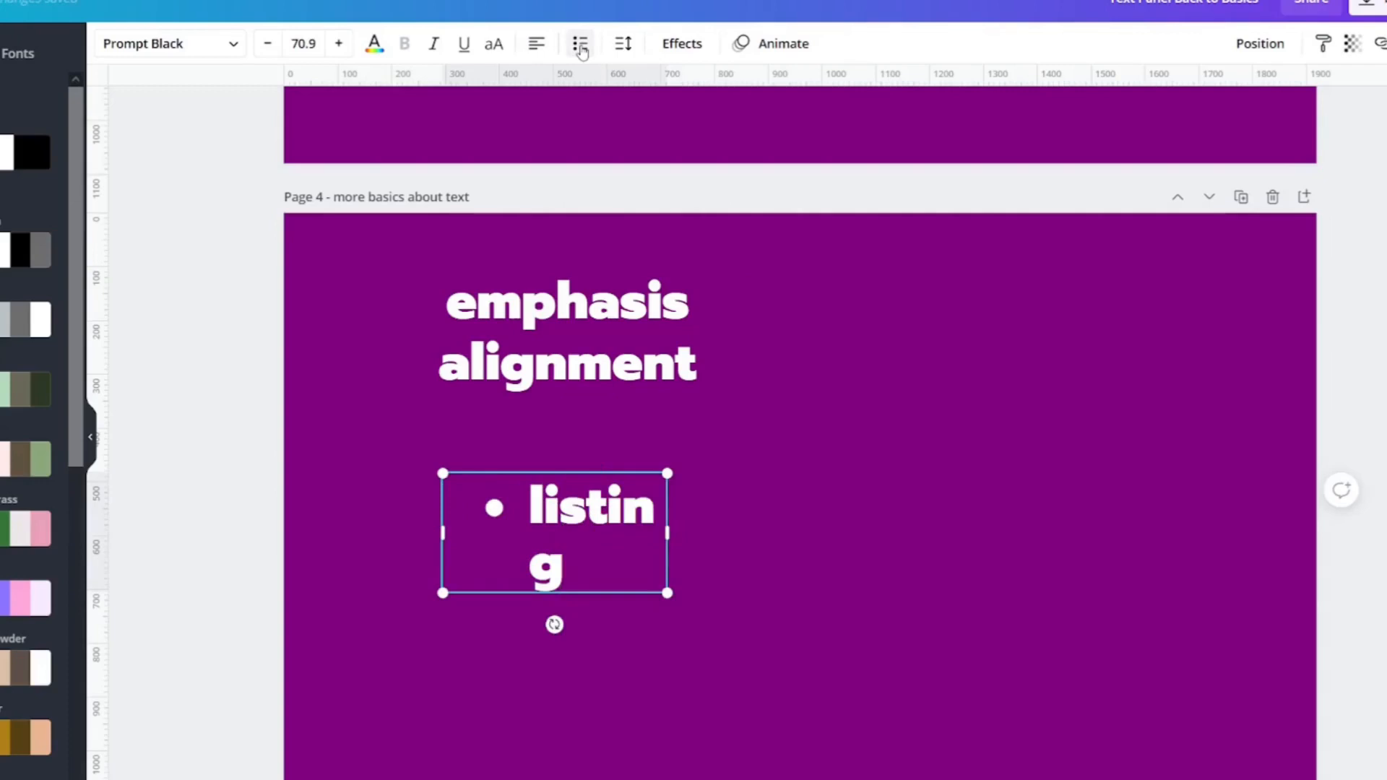
drag(667, 532, 720, 506)
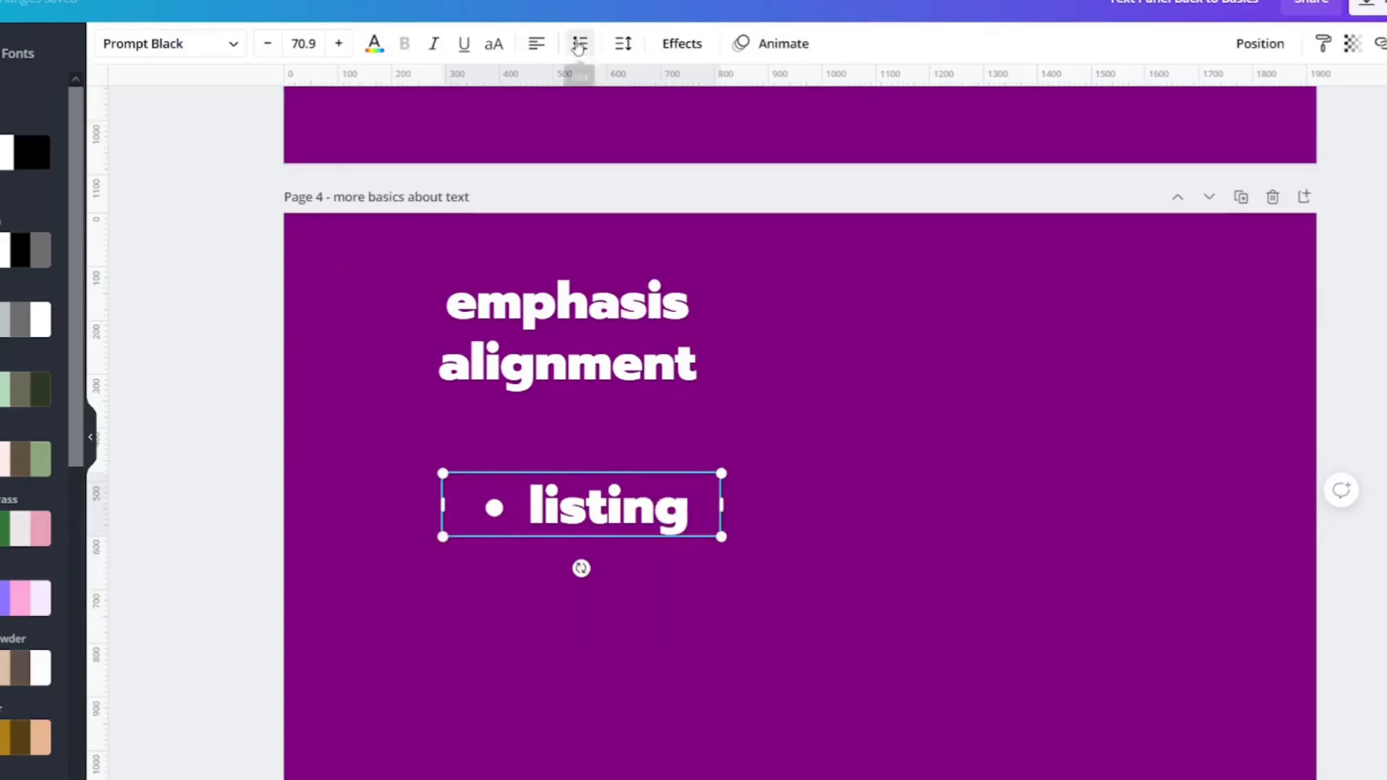
Step: Turn the "listing" text on page 4 into a numbered list and add further "listing" items below the first
click(579, 45)
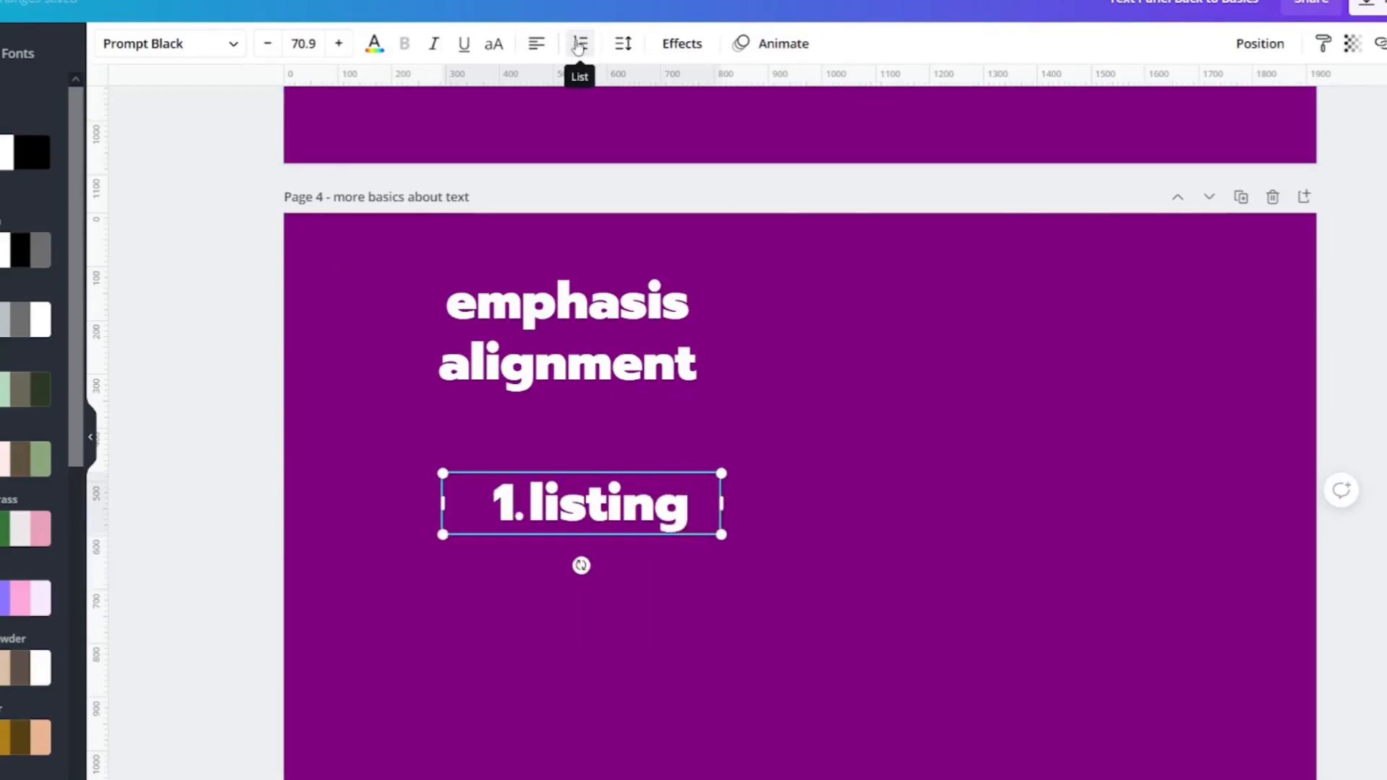
click(579, 45)
click(578, 44)
click(579, 45)
key(Return)
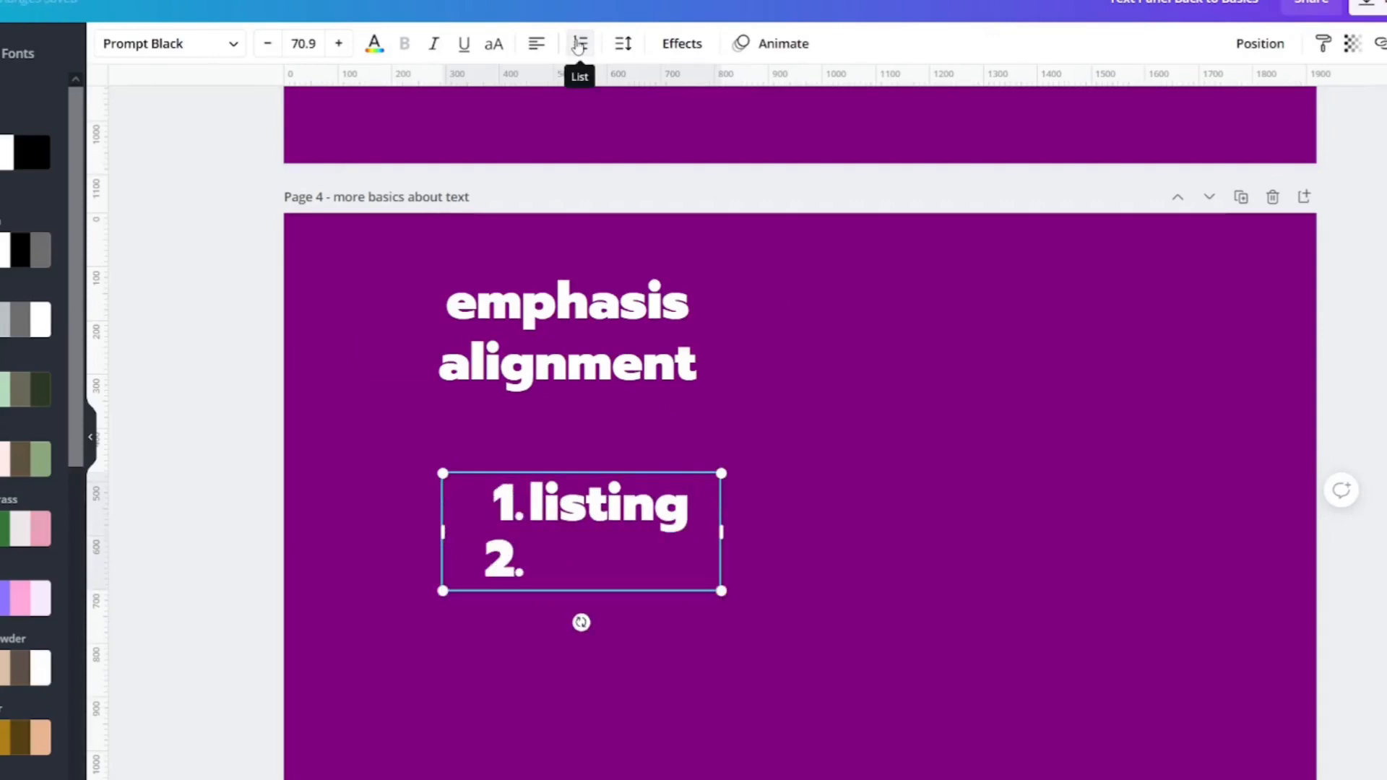
text(listing)
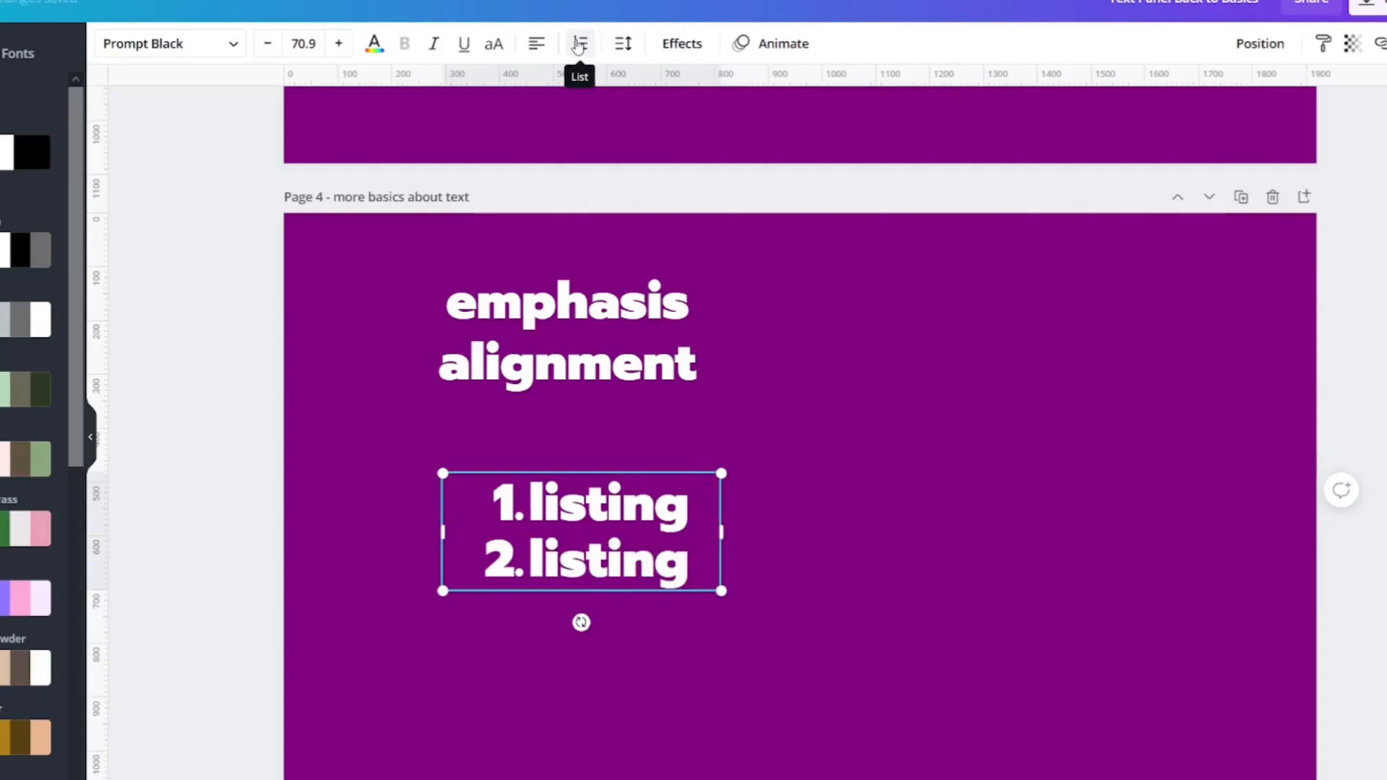
key(Return)
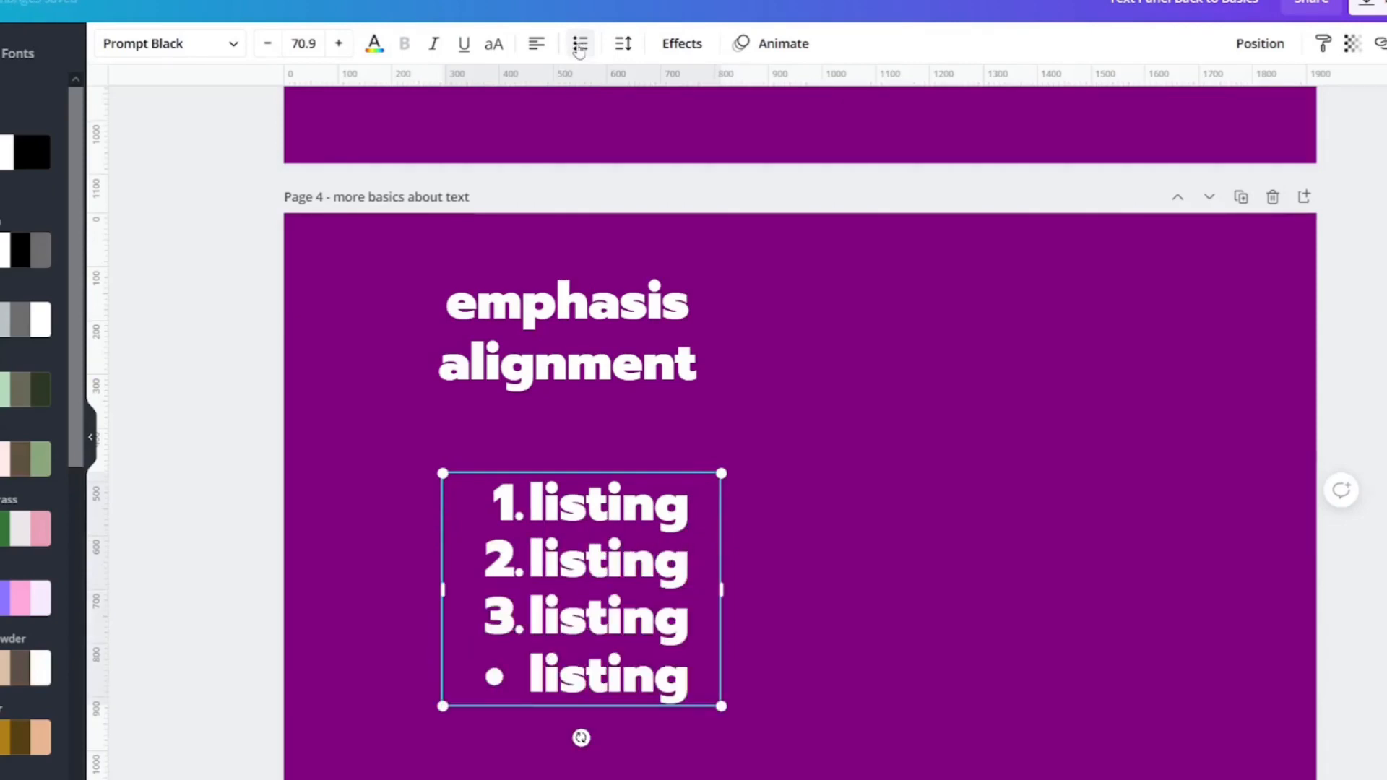
Step: Change the third "listing" item to a bullet, and convert all four items together to a bulleted list
click(541, 594)
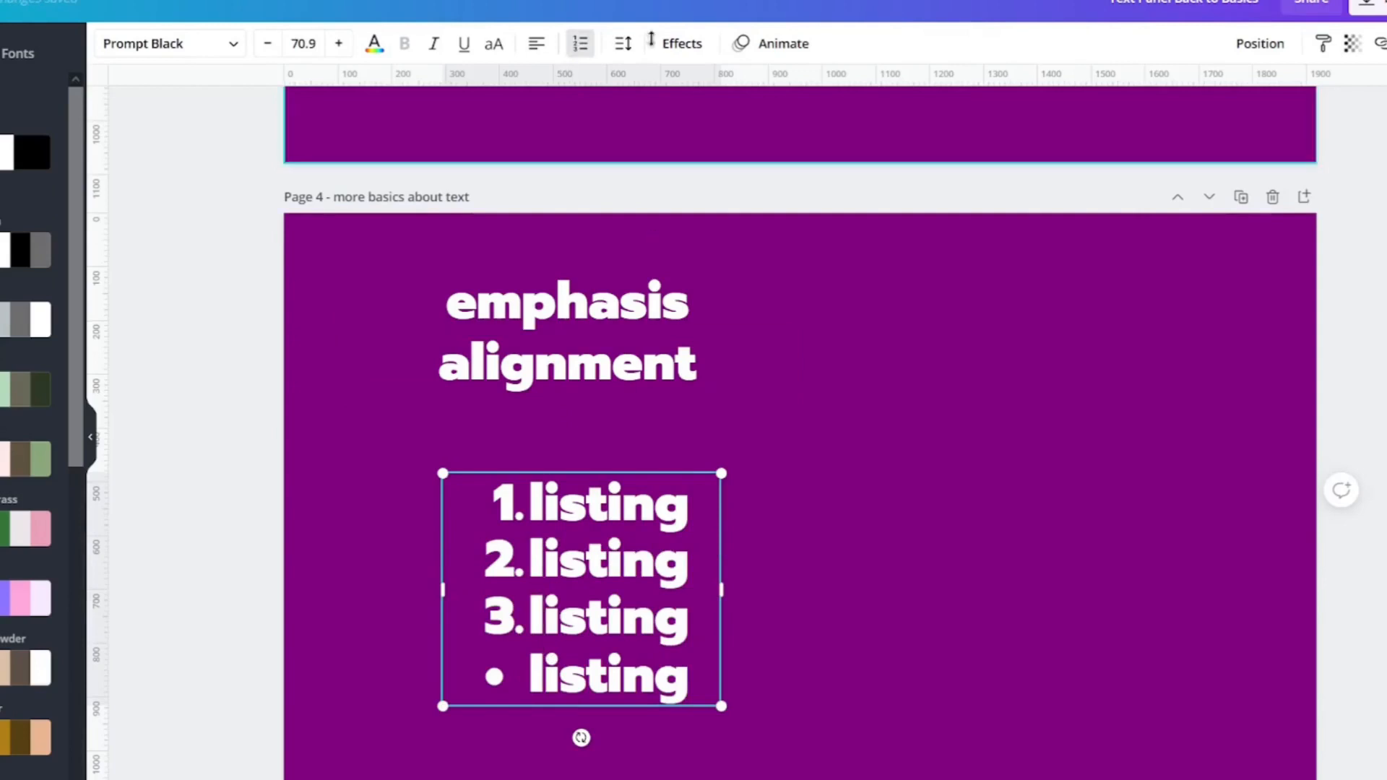
click(579, 42)
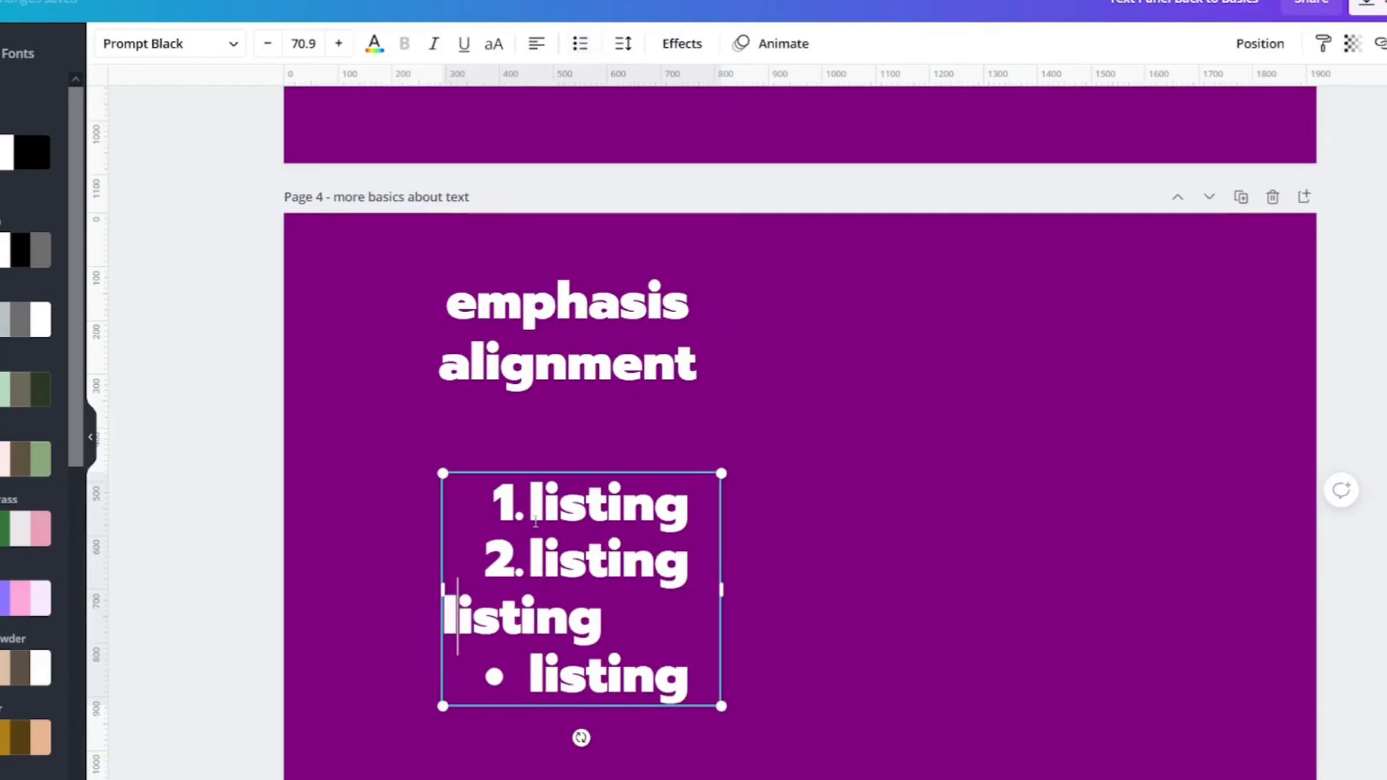
click(577, 42)
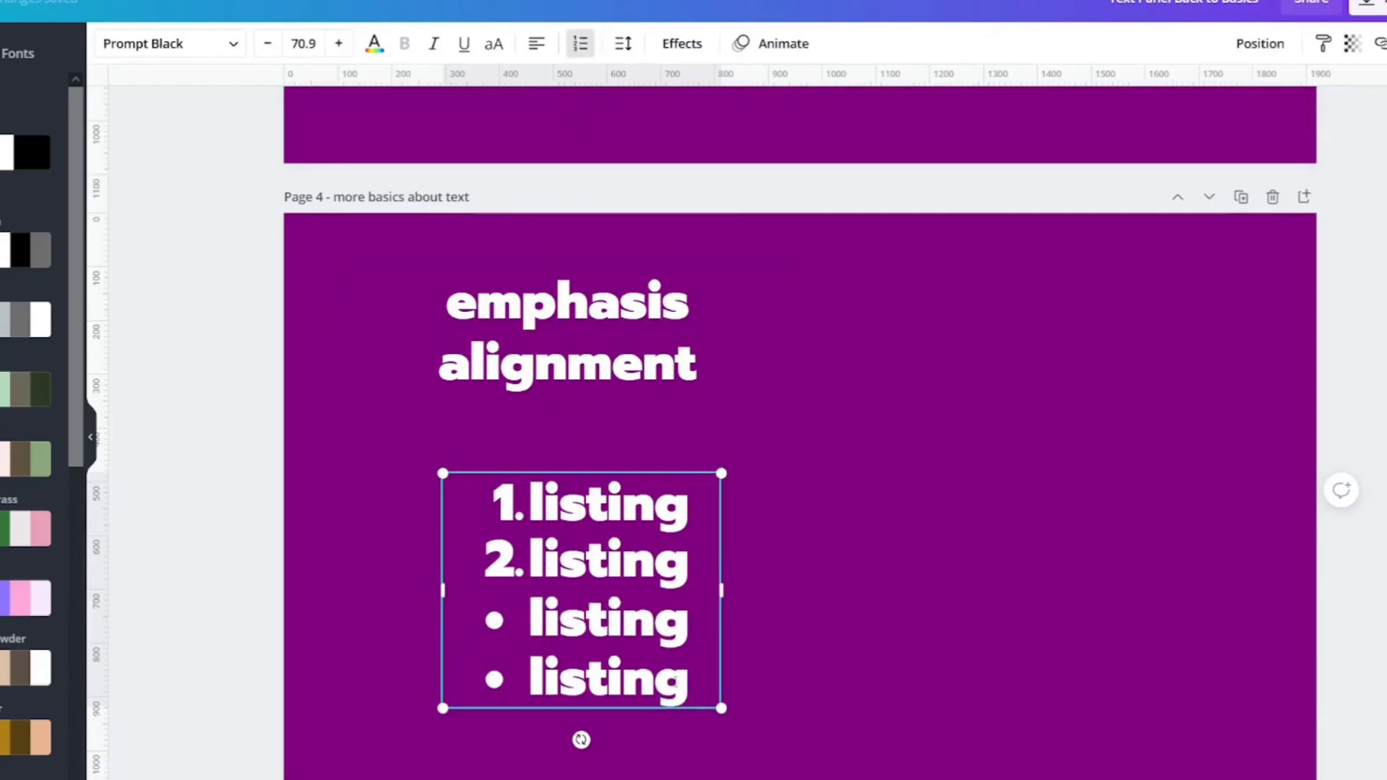
drag(688, 690, 509, 466)
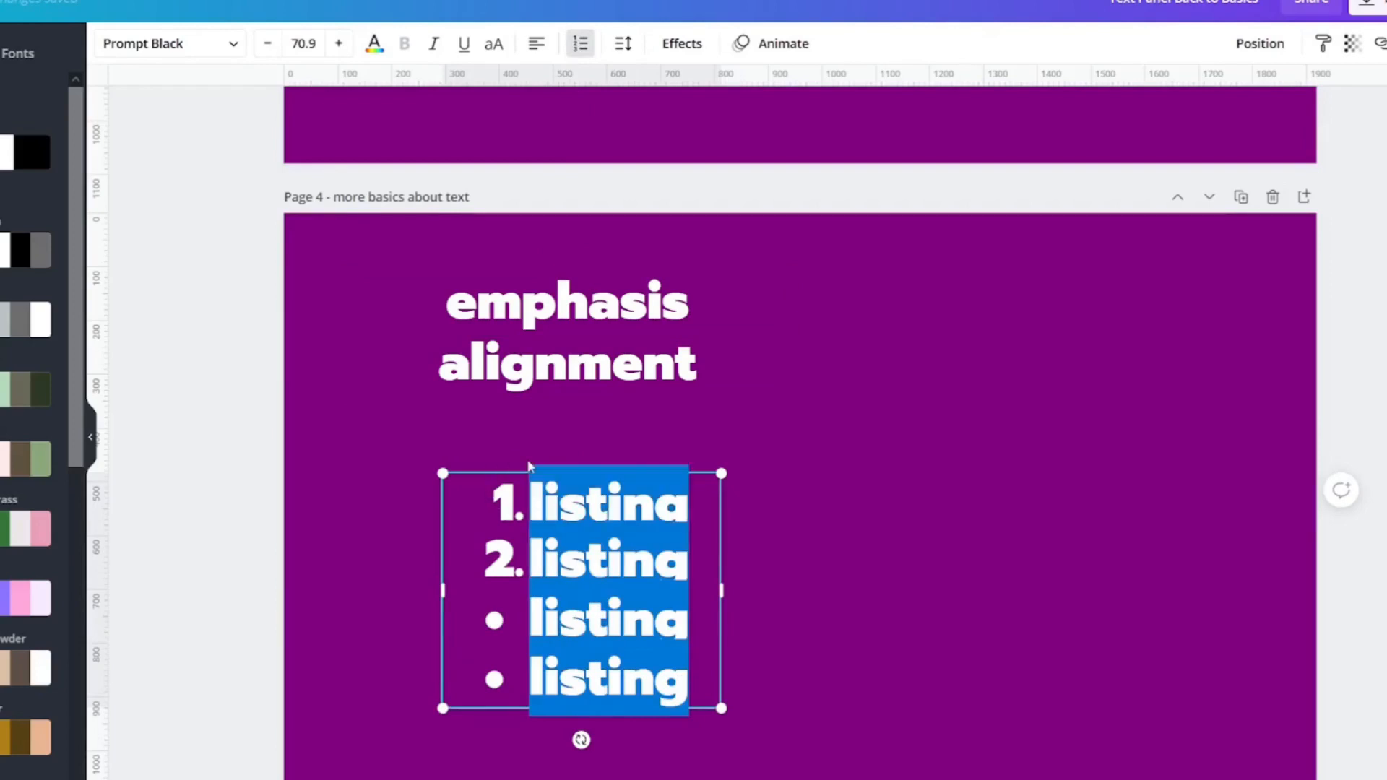
click(582, 47)
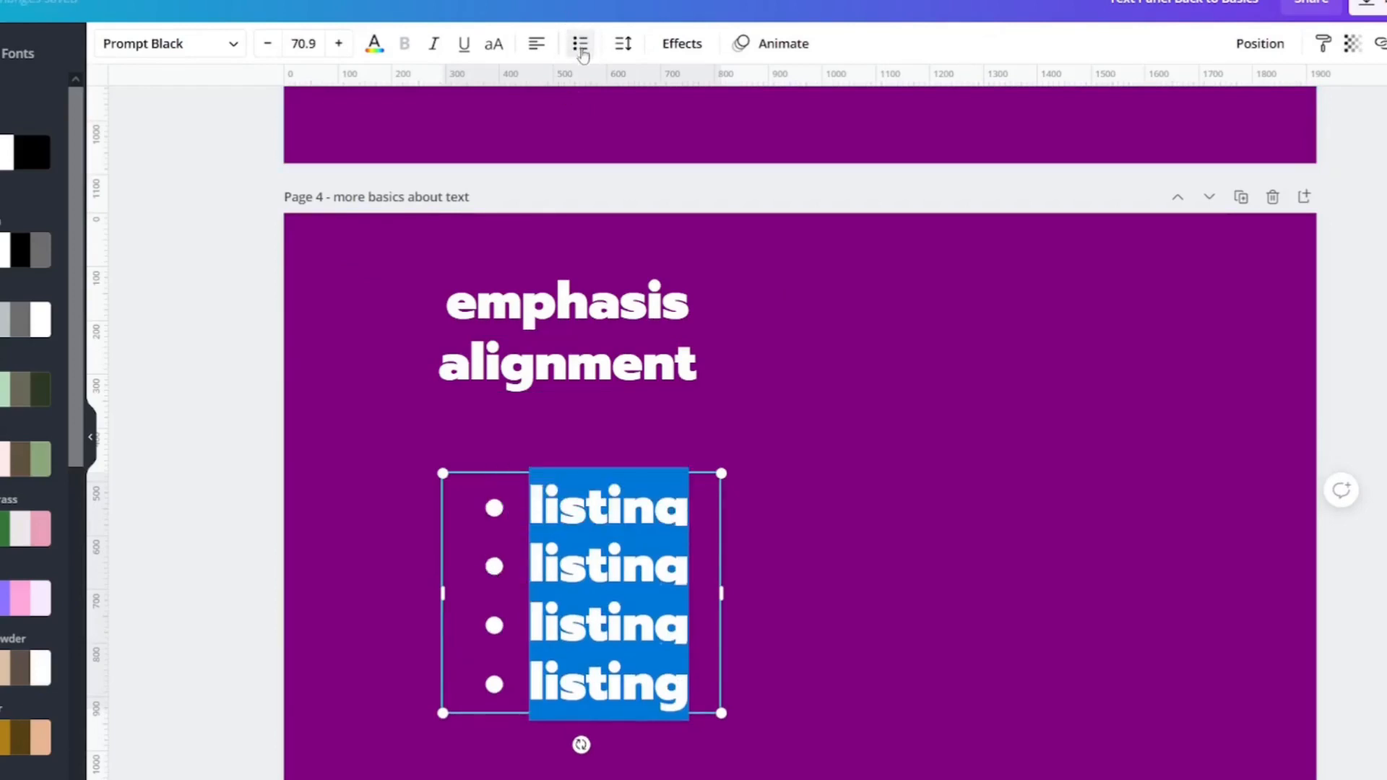
click(791, 460)
Step: Cycle the bulleted "listing" text box on page 4 through its text alignment options
click(618, 527)
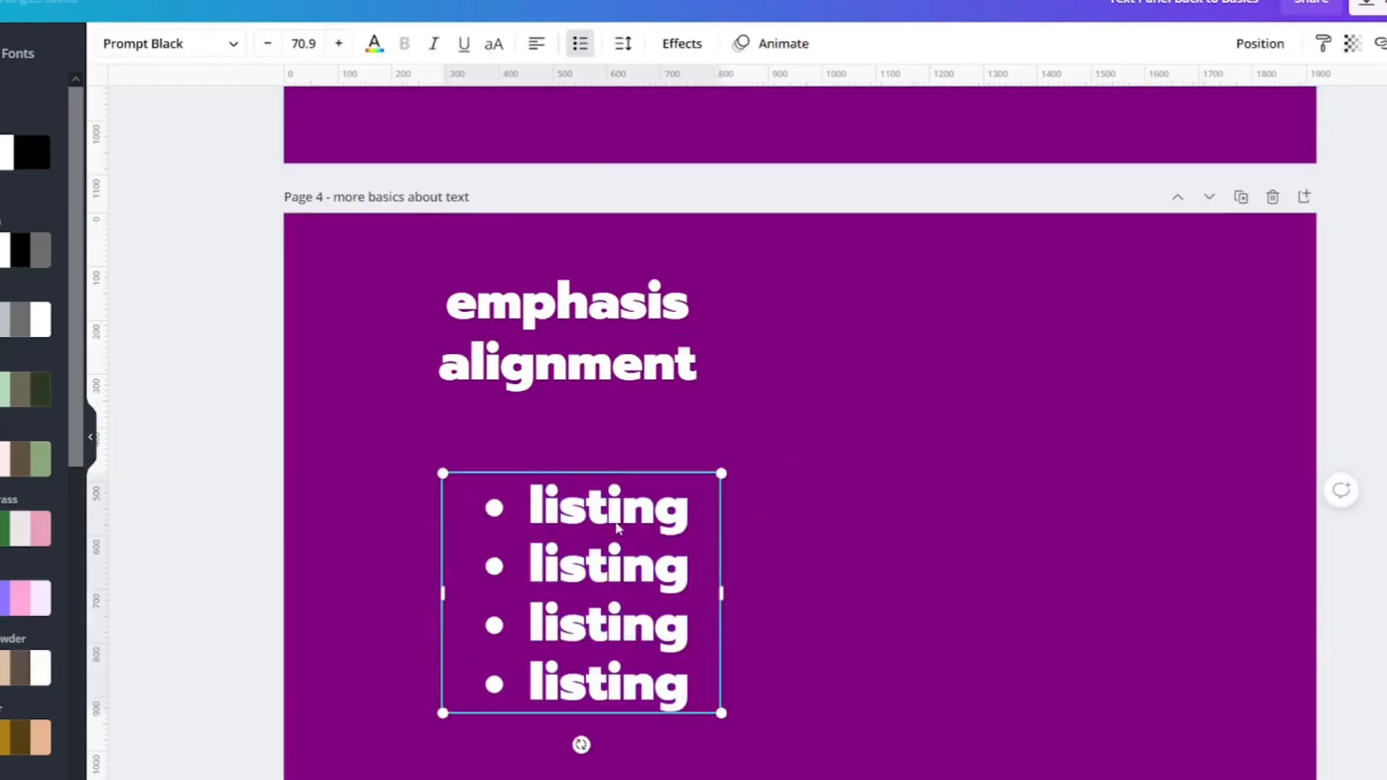
click(536, 45)
click(535, 45)
click(536, 45)
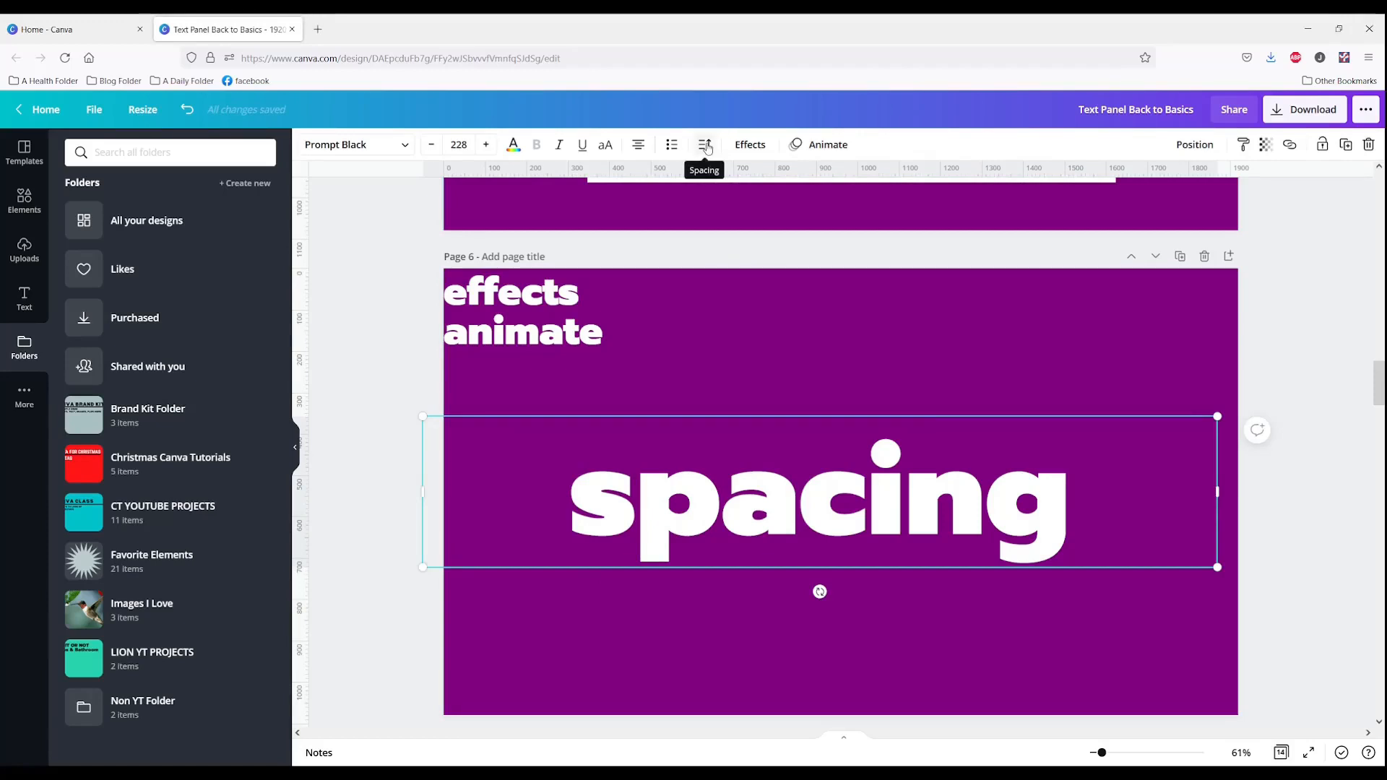
Step: Try tighter letter spacing on the "spacing" text on page 6, settling on -8
click(705, 145)
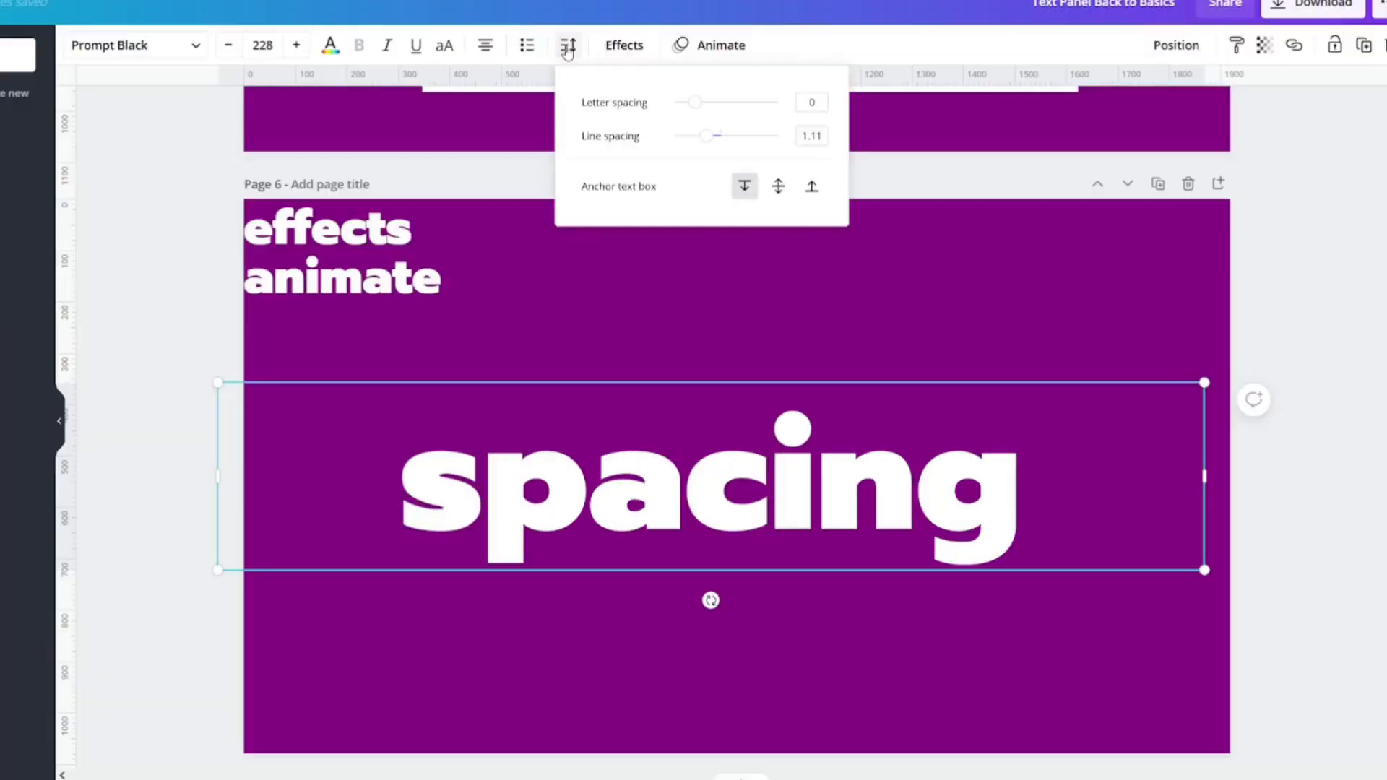
mouse_move(695, 105)
mouse_down()
mouse_move(729, 107)
mouse_move(687, 102)
mouse_up()
drag(686, 101, 695, 102)
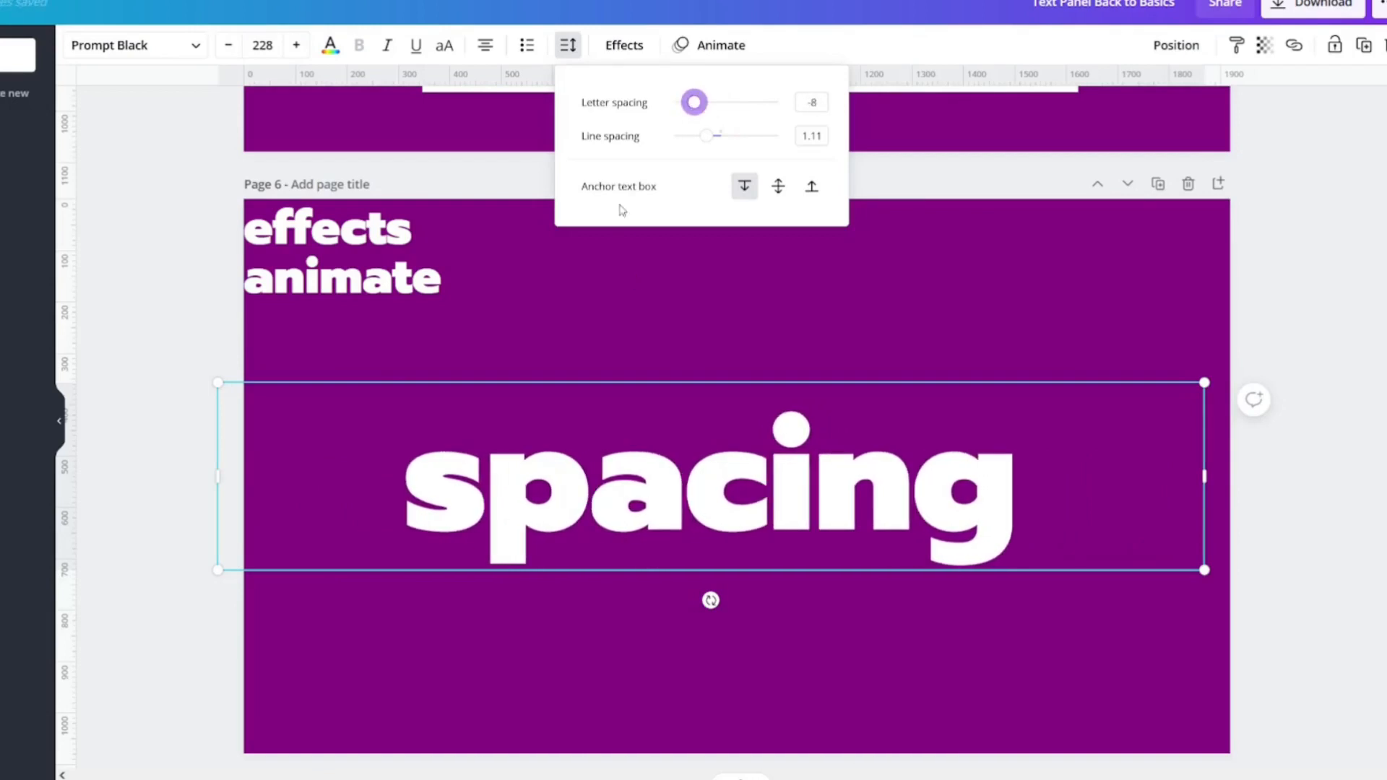
Step: Add a second line reading "spacing" below the first word in the large text box on page 6
click(724, 446)
click(1022, 501)
key(Return)
text(spacing)
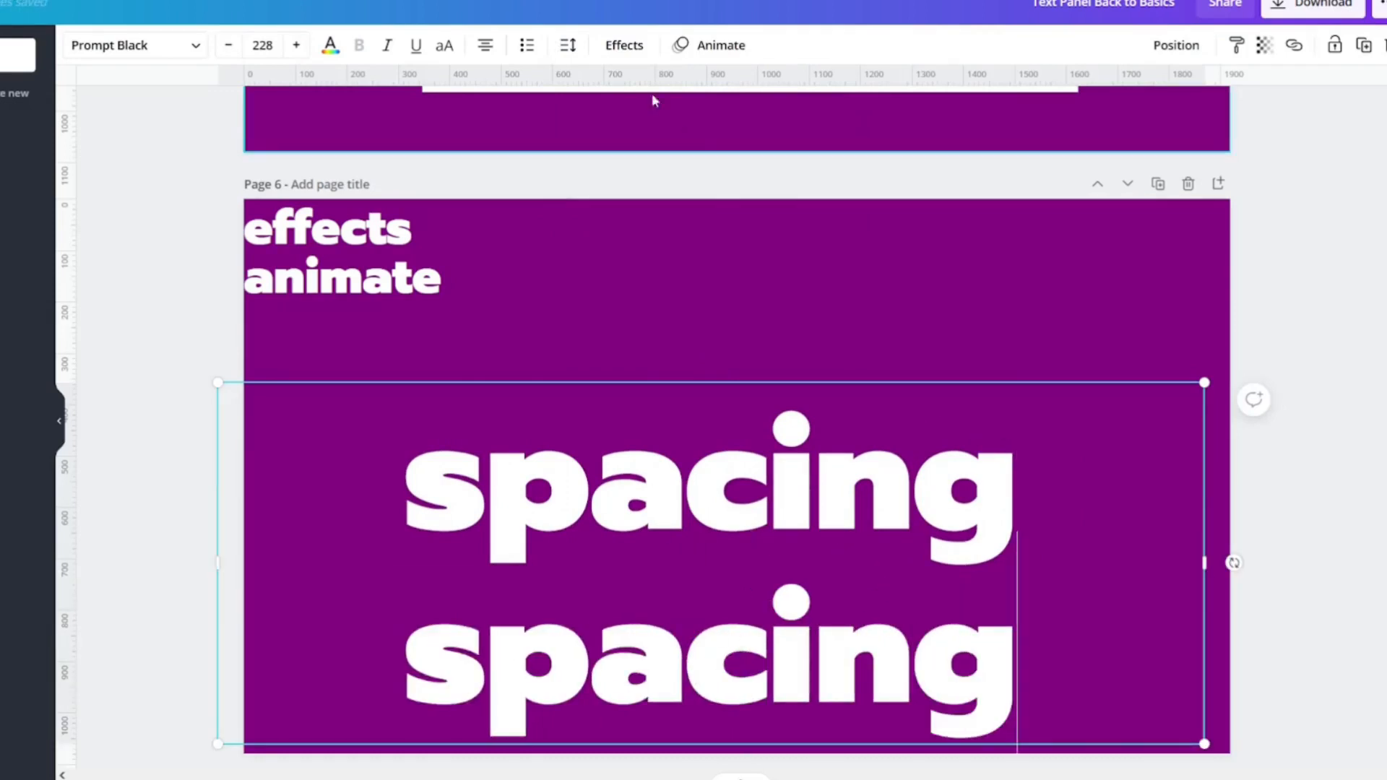
Step: Set the line spacing of the two-line "spacing" text on page 6 to 0.5
click(567, 47)
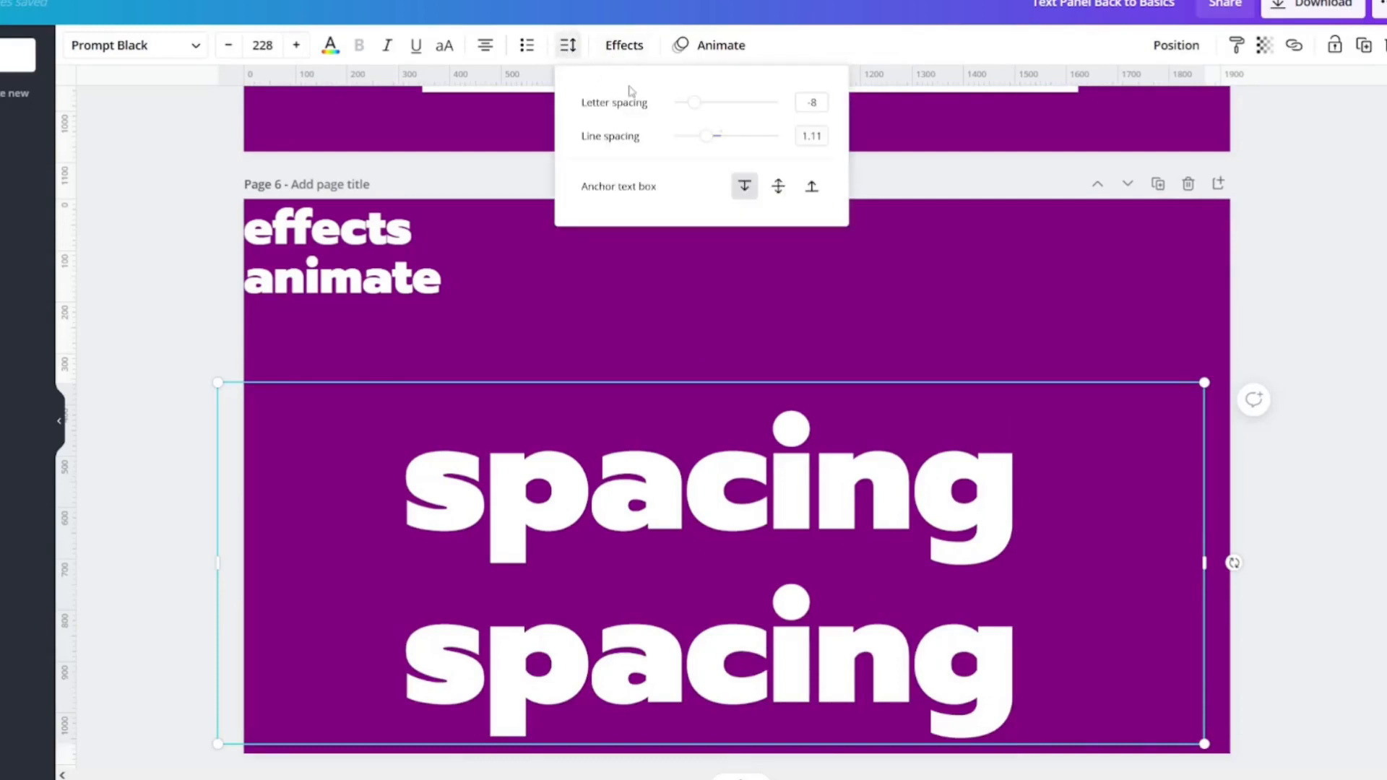
drag(707, 139, 676, 136)
text(0.5)
key(Return)
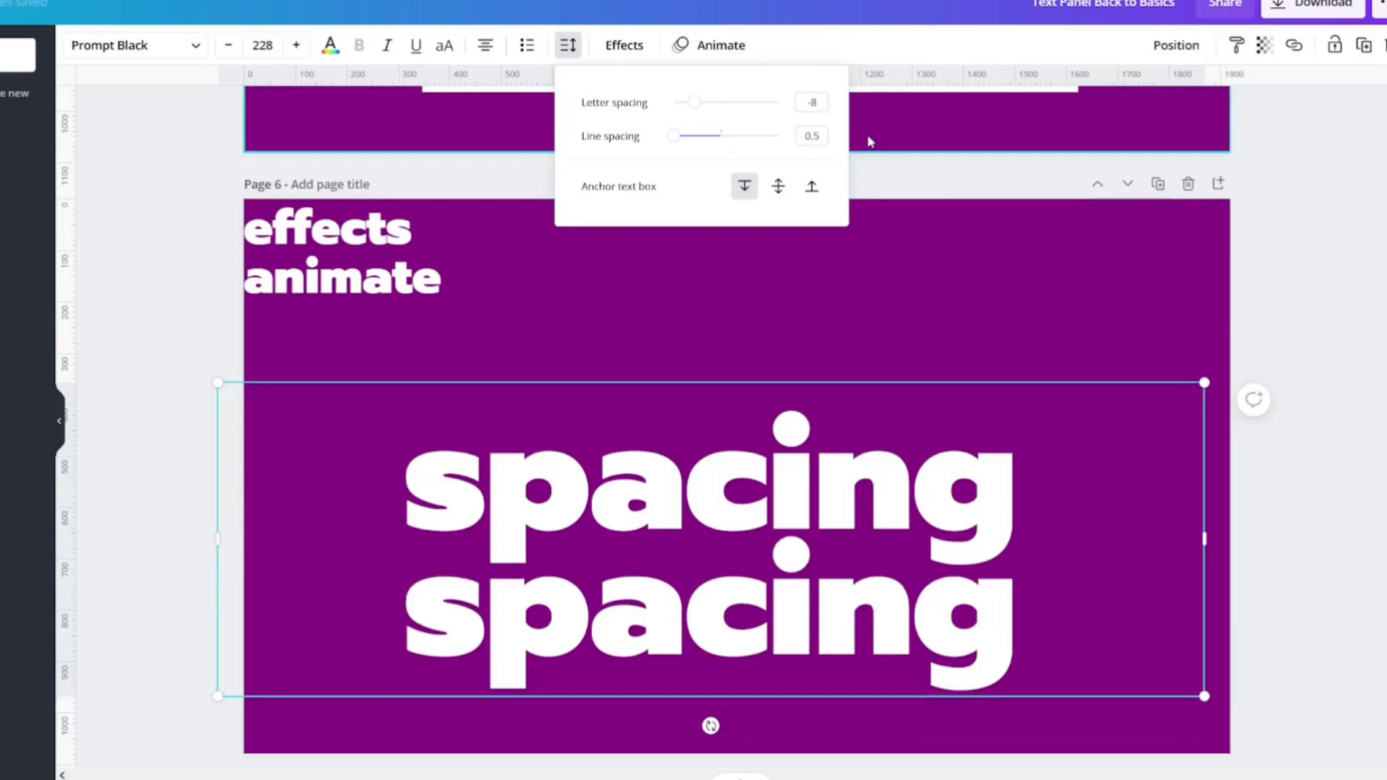
Step: Switch the anchor setting of the "spacing" text box through top, middle and bottom, nudging the box slightly in between
click(568, 45)
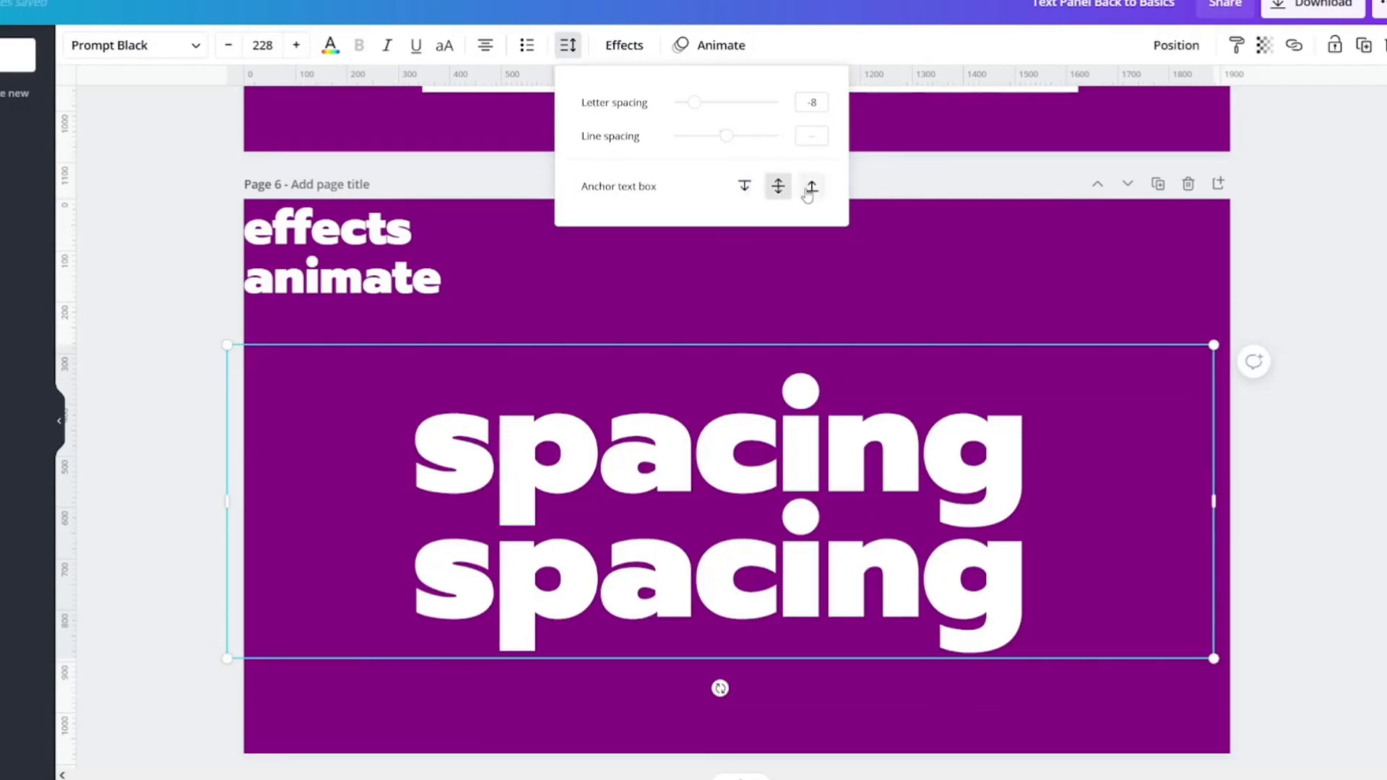
click(744, 186)
click(654, 420)
click(770, 318)
drag(713, 406, 718, 404)
click(568, 45)
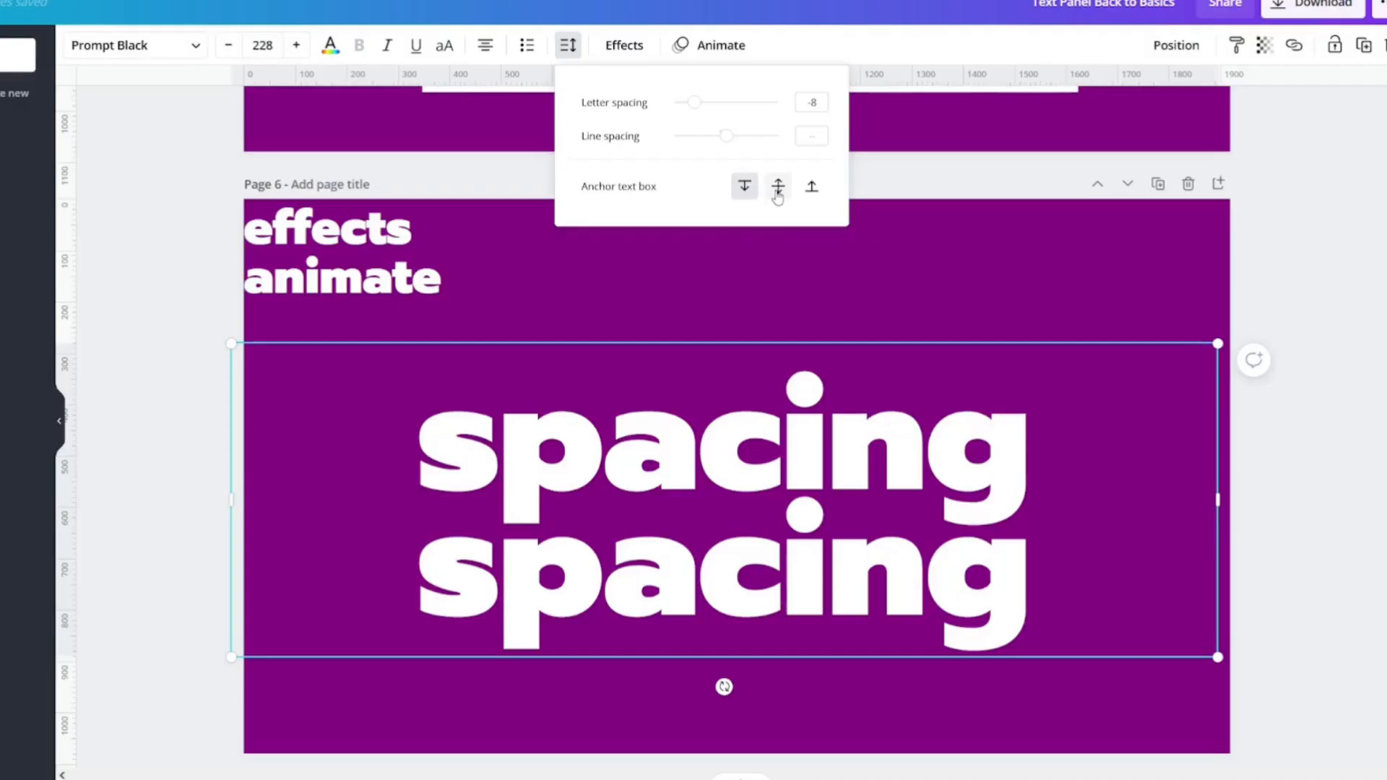
click(777, 192)
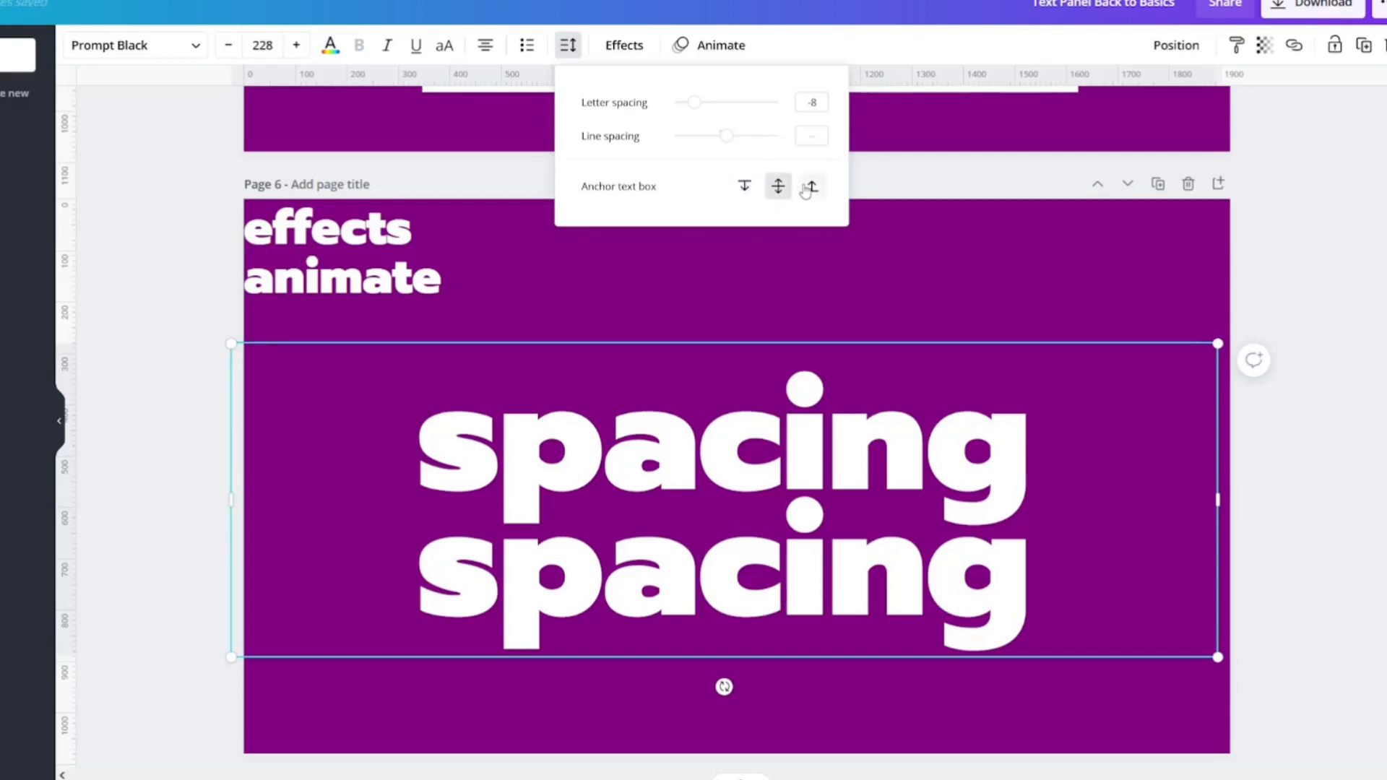
click(809, 189)
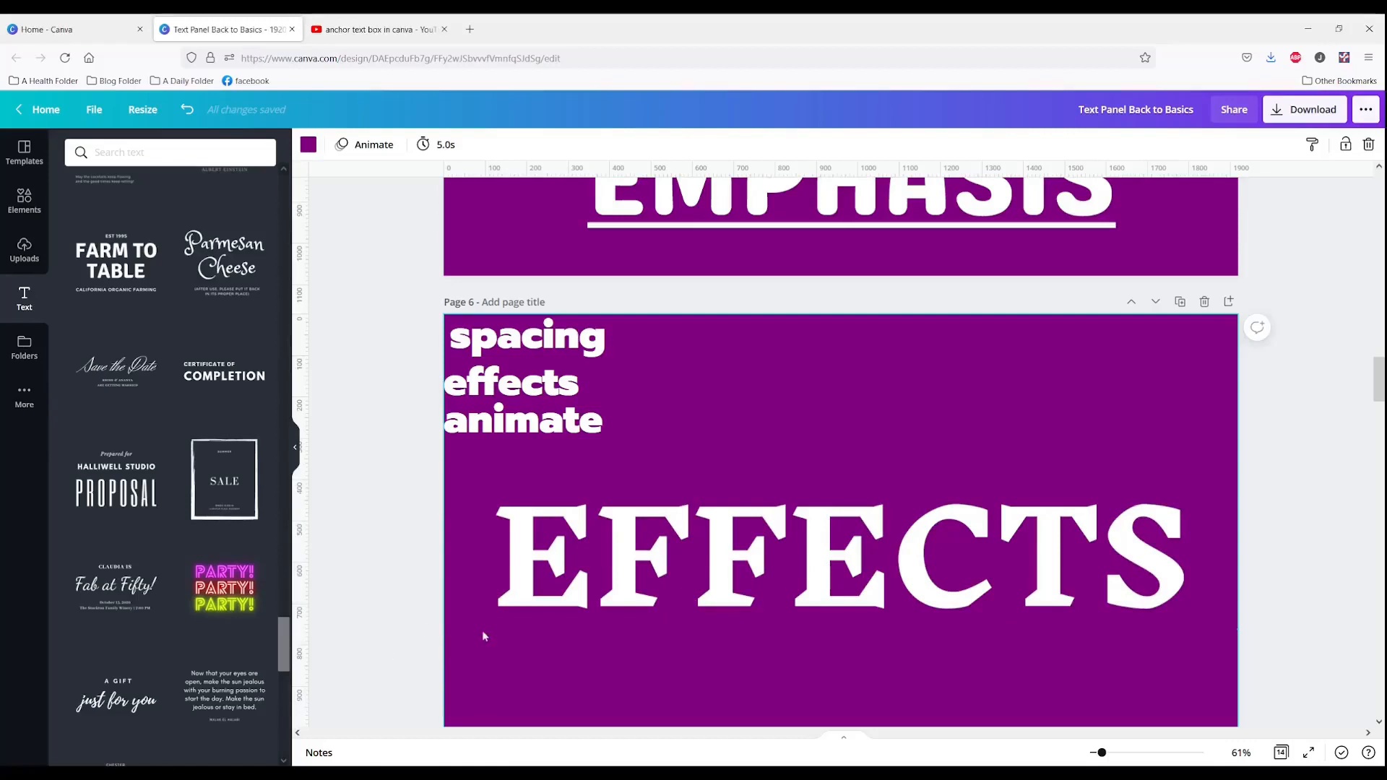
Step: Apply the Shadow effect to the large "EFFECTS" text on page 6, trying a black shadow color before returning it to white
click(789, 538)
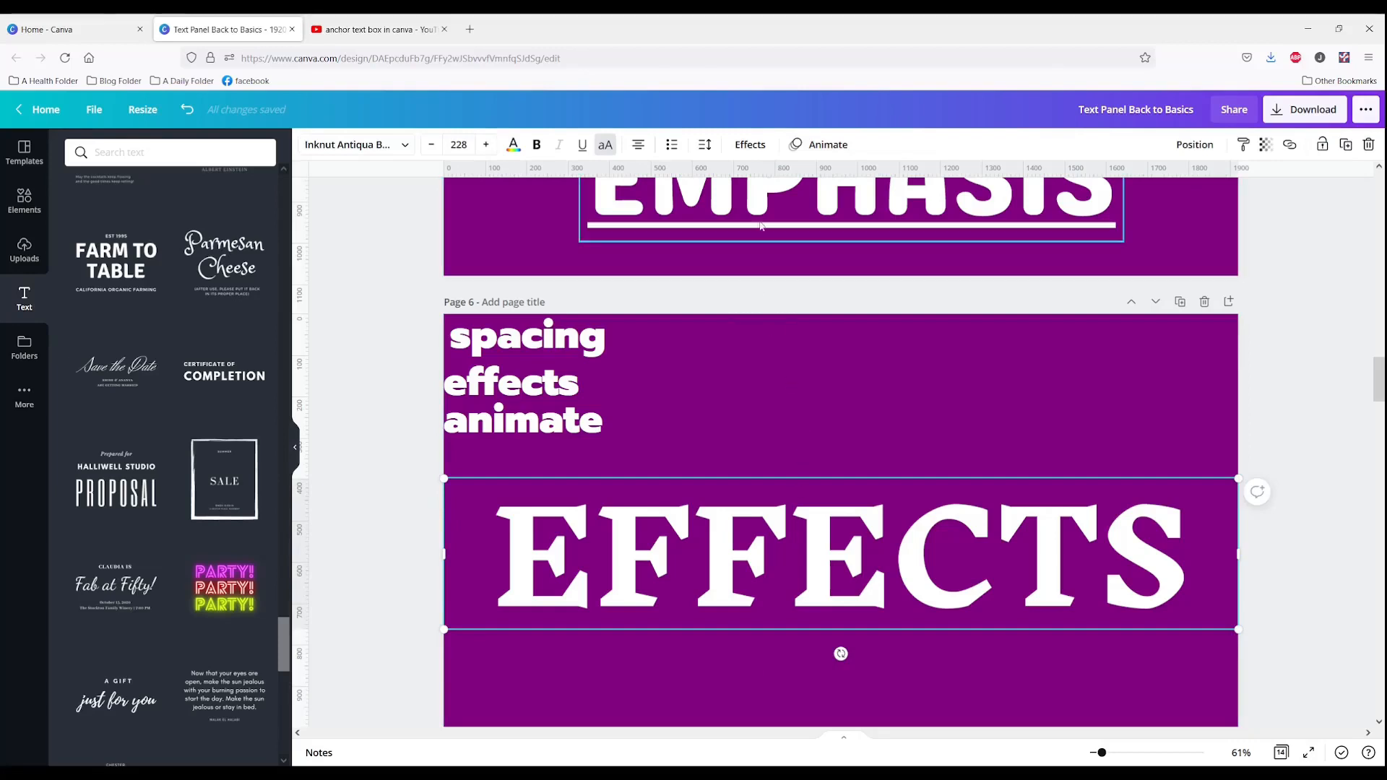
click(749, 145)
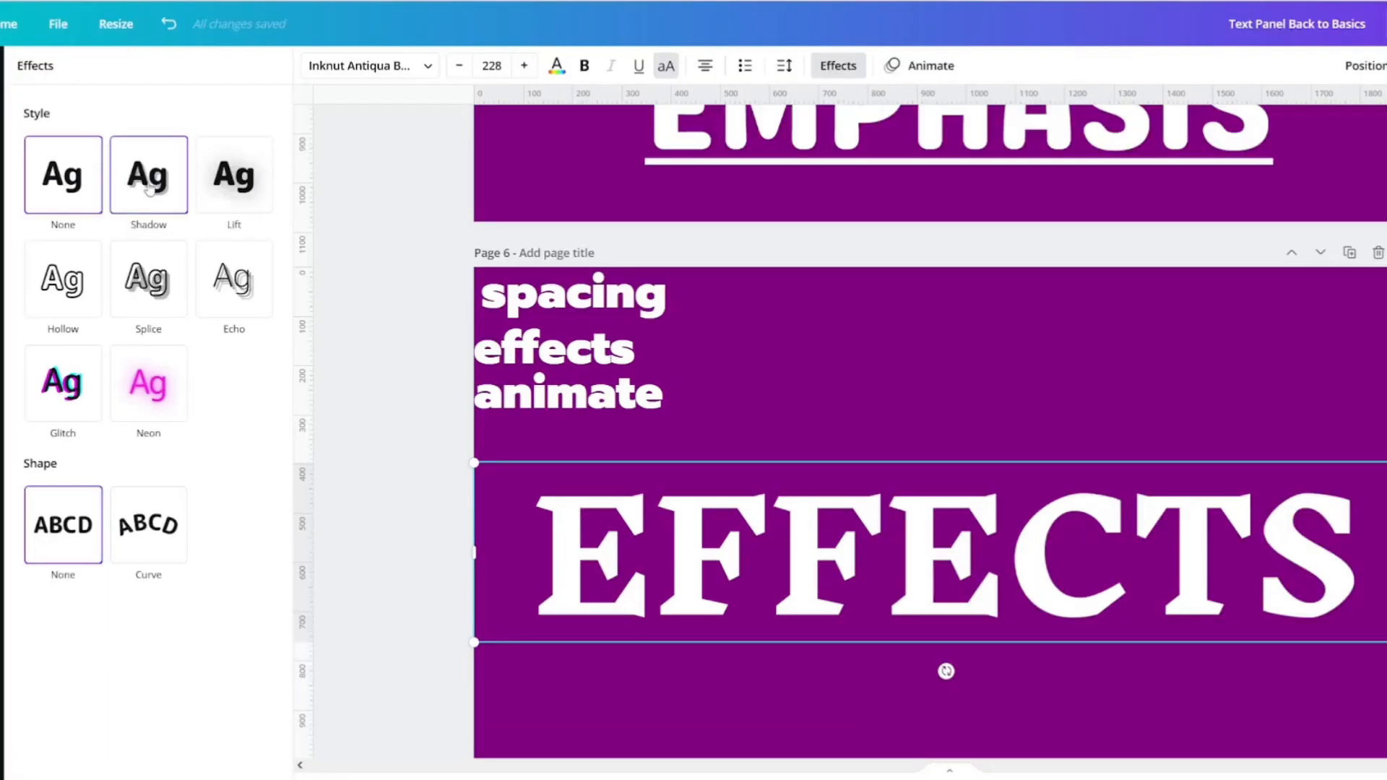
click(148, 188)
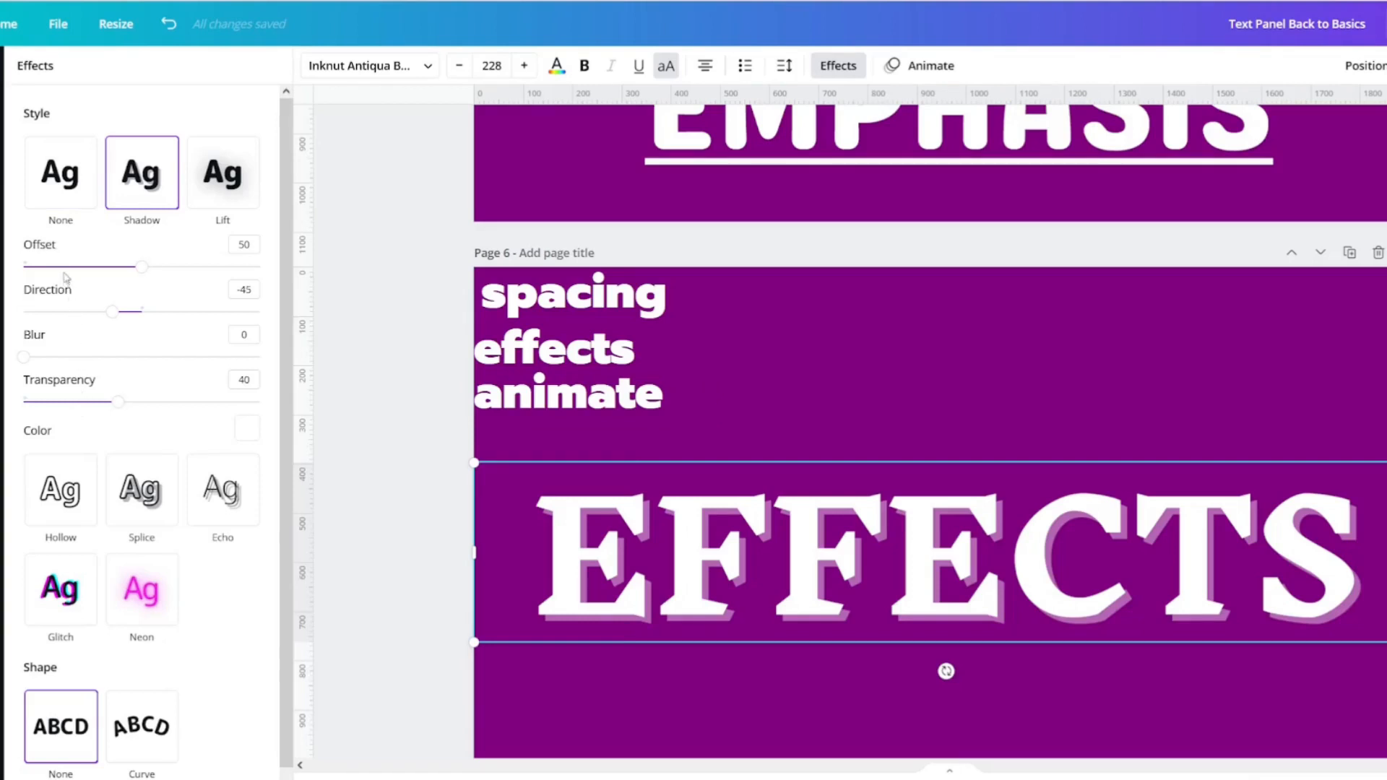
click(247, 428)
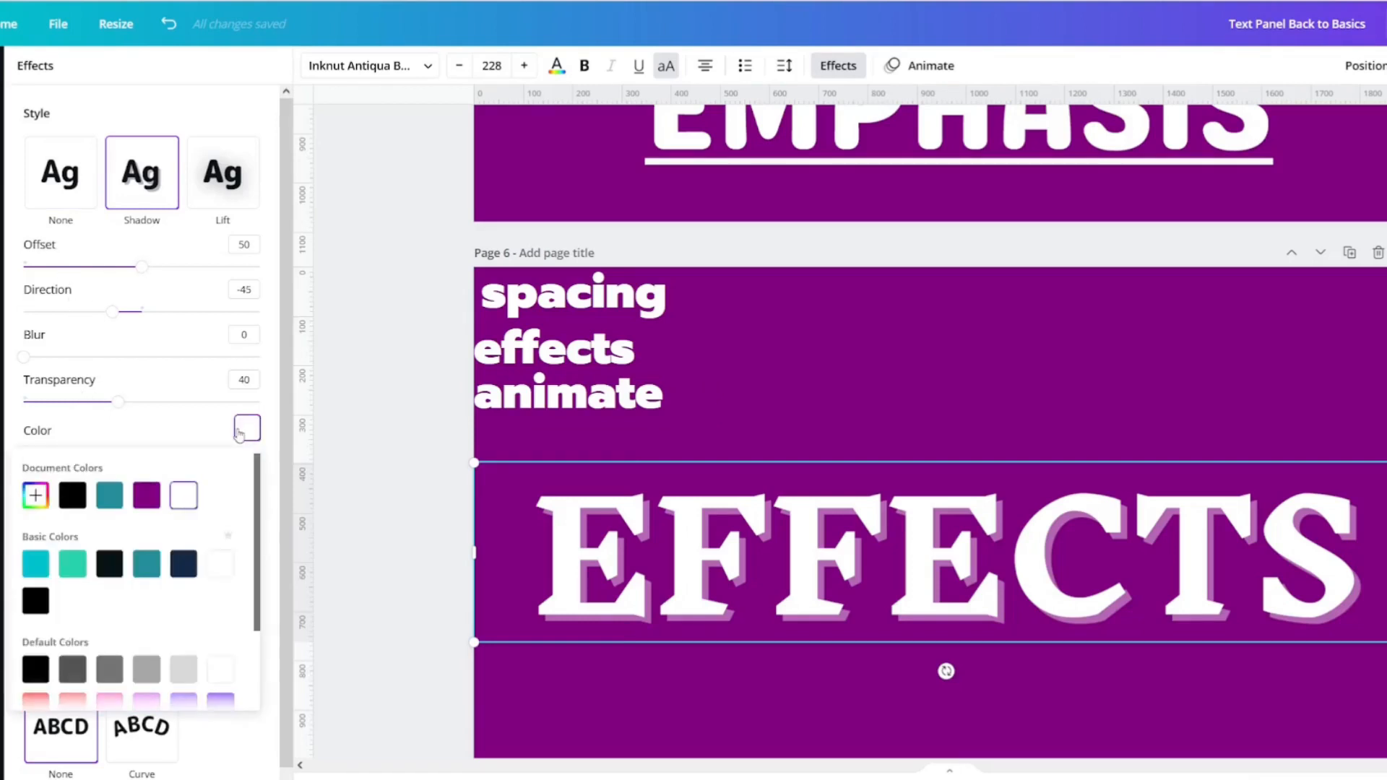
click(72, 495)
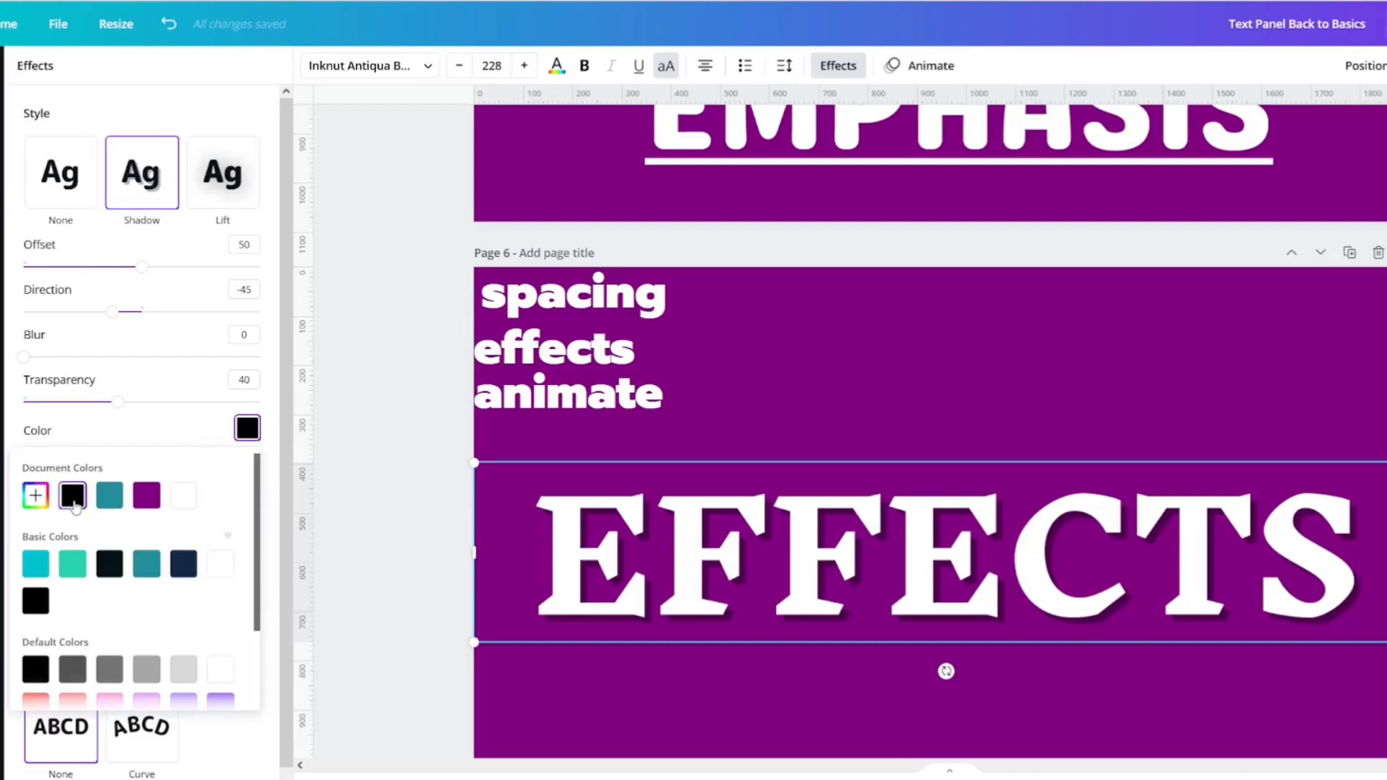
click(183, 496)
Step: Try the Lift effect at intensity 100 on the "EFFECTS" text, and the Hollow effect with a thinner outline
click(231, 182)
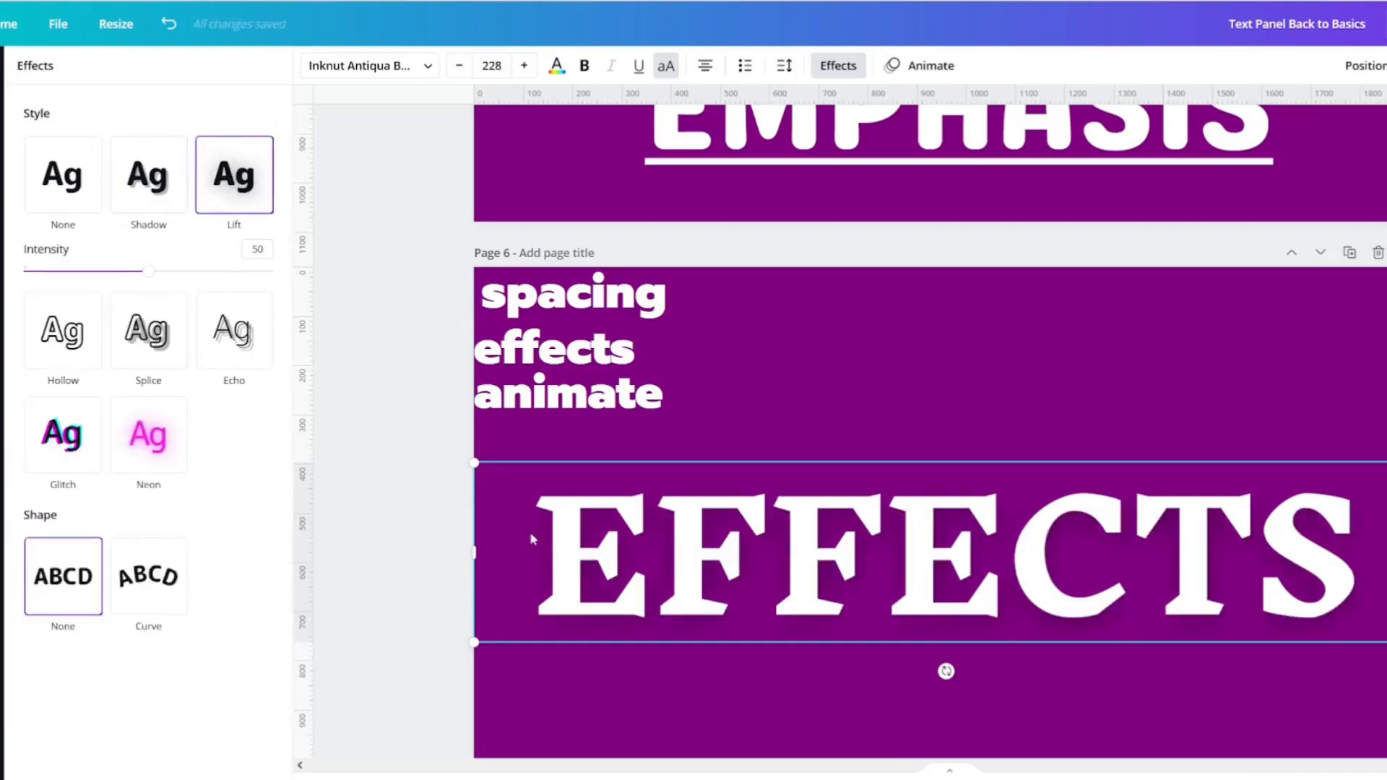
drag(148, 271, 295, 287)
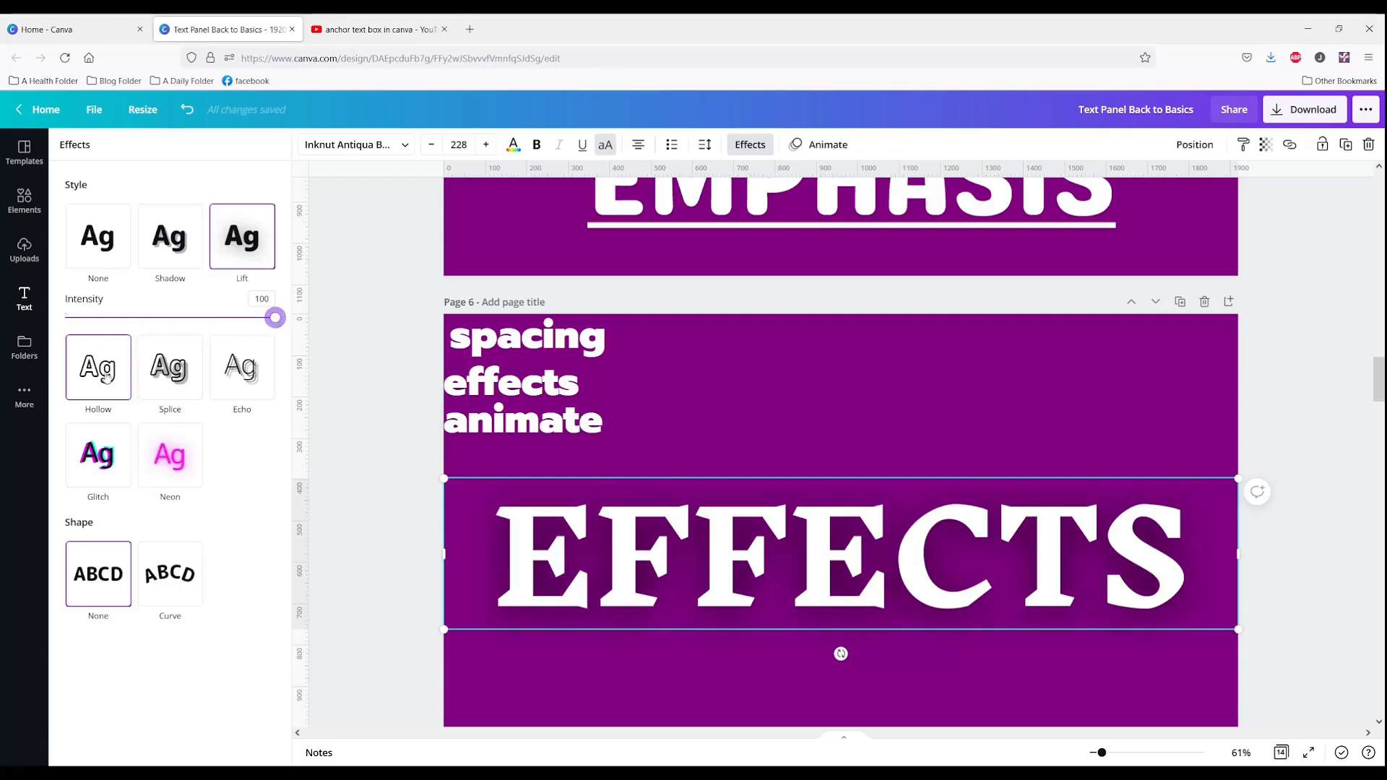
click(93, 370)
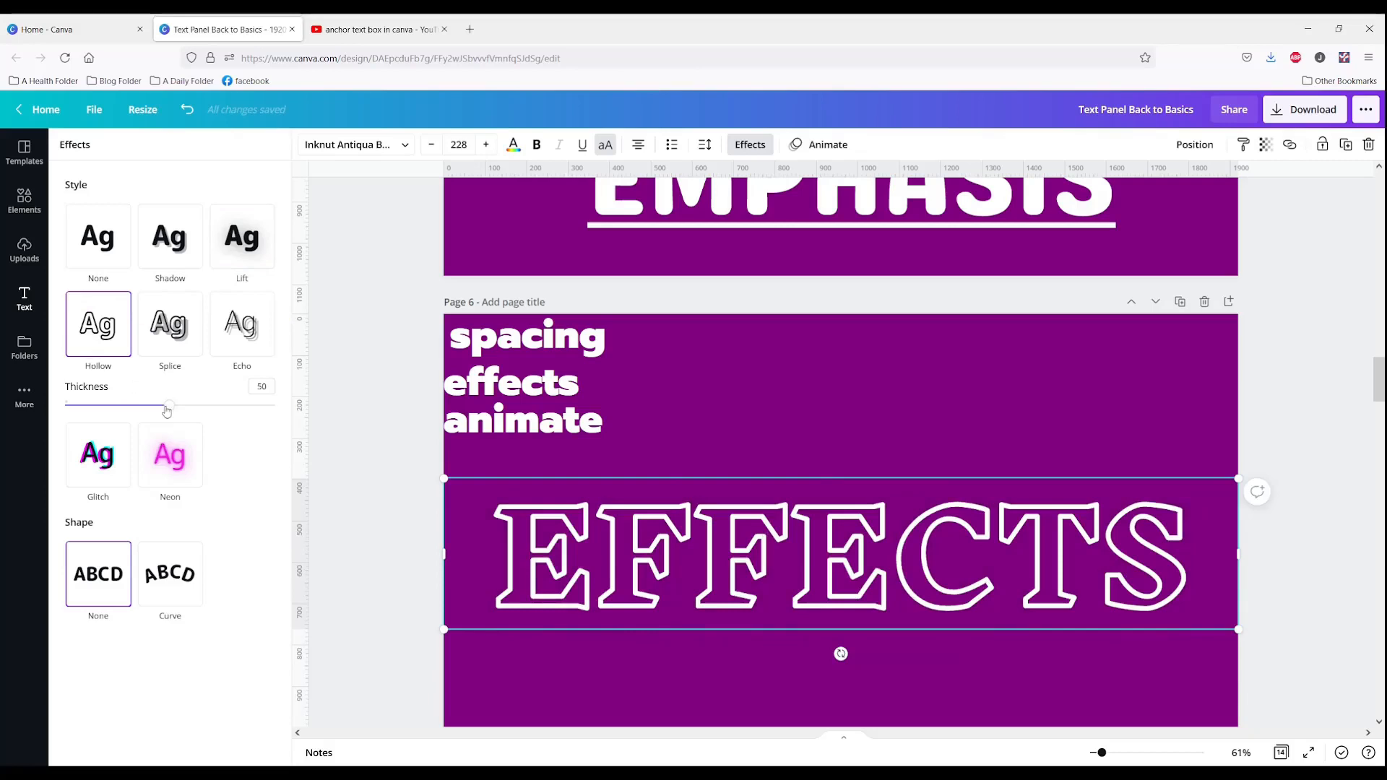
drag(168, 406, 102, 405)
Step: Try the Splice effect on the "EFFECTS" text with black color, thickness 3, offset 47 and direction -26
click(168, 328)
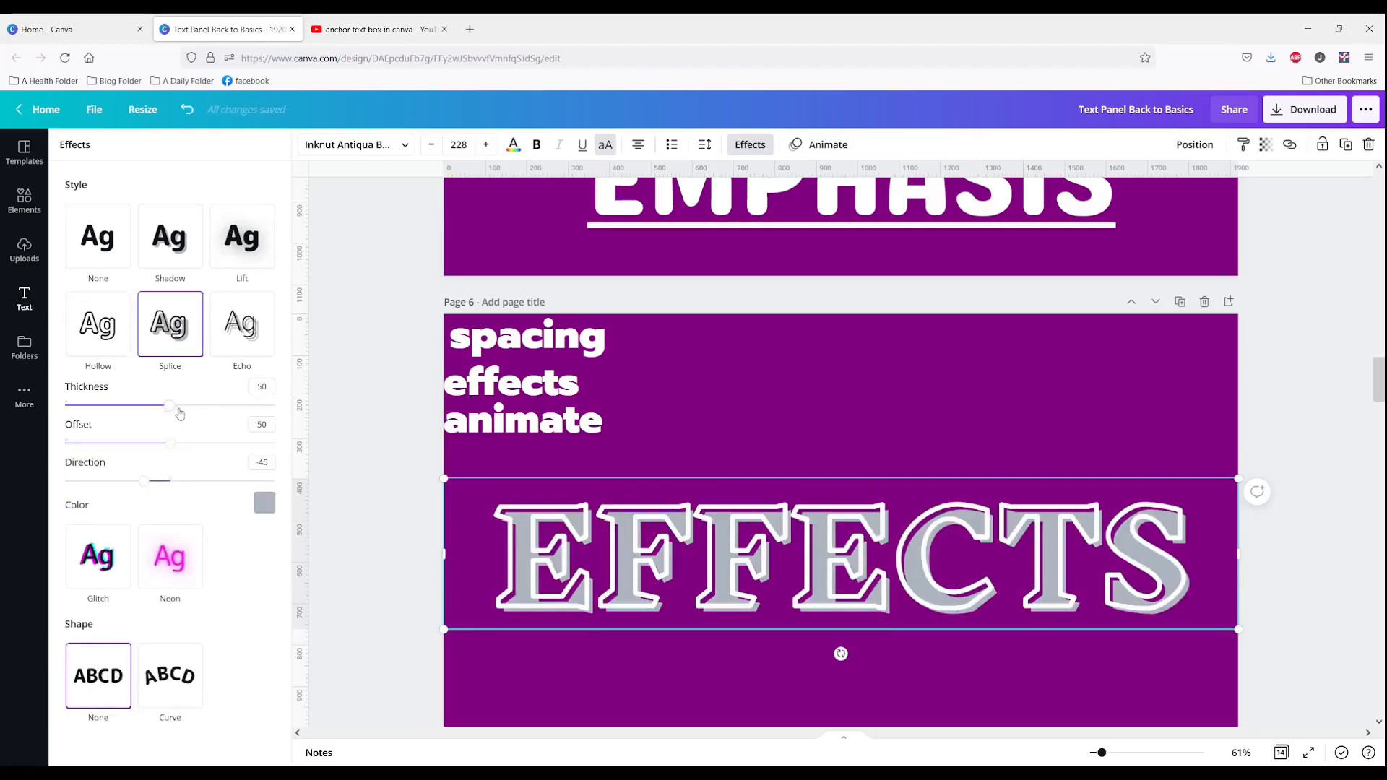
click(264, 503)
click(210, 560)
click(117, 560)
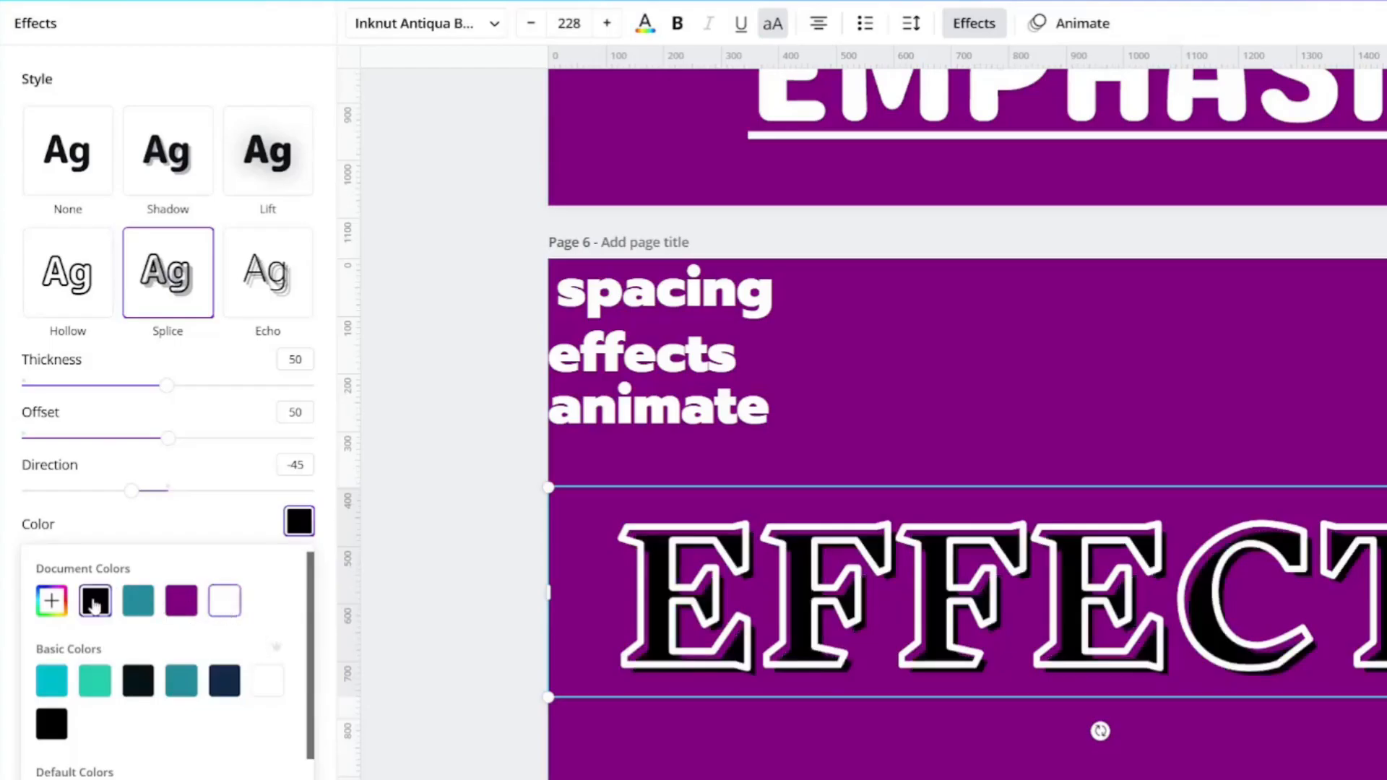
drag(167, 442, 146, 491)
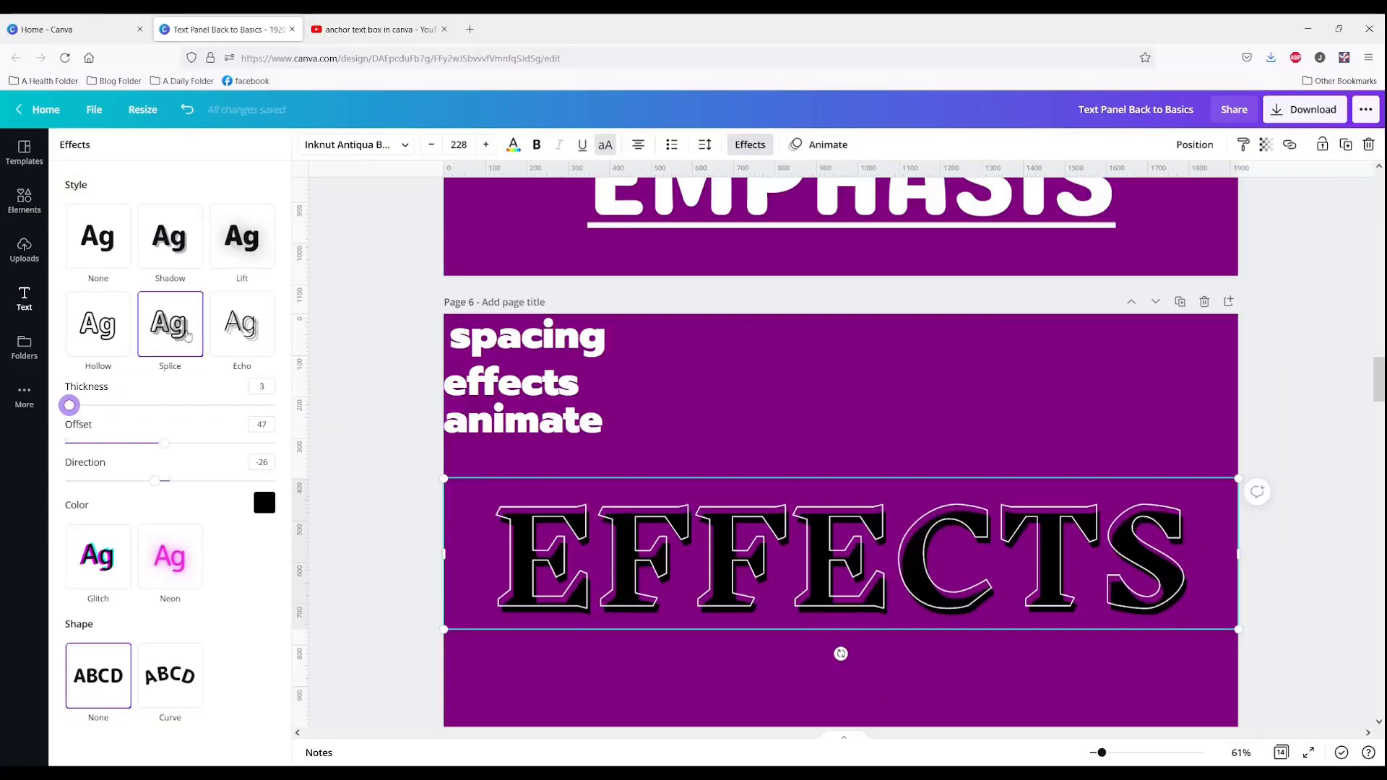
Step: Try the Echo effect on the "EFFECTS" text with white color and direction 87
click(283, 273)
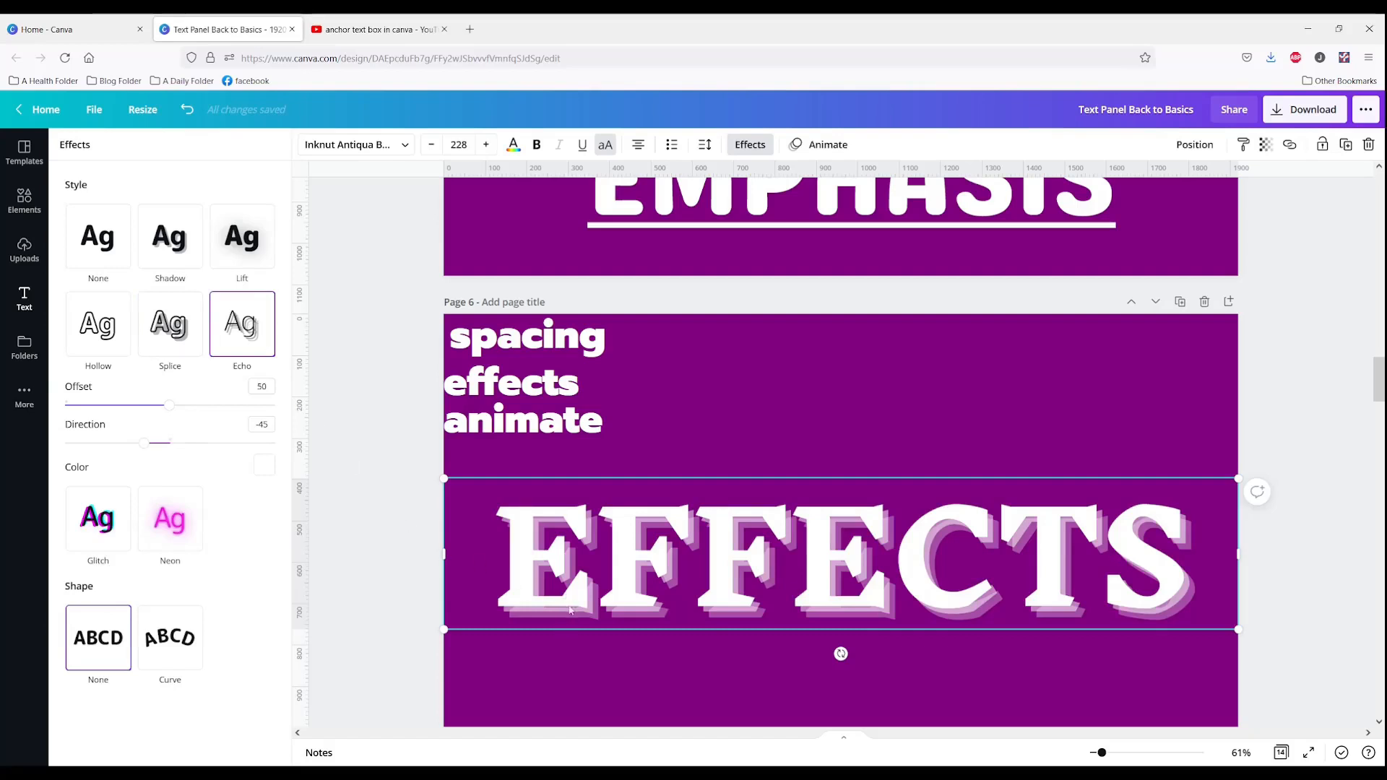
click(264, 465)
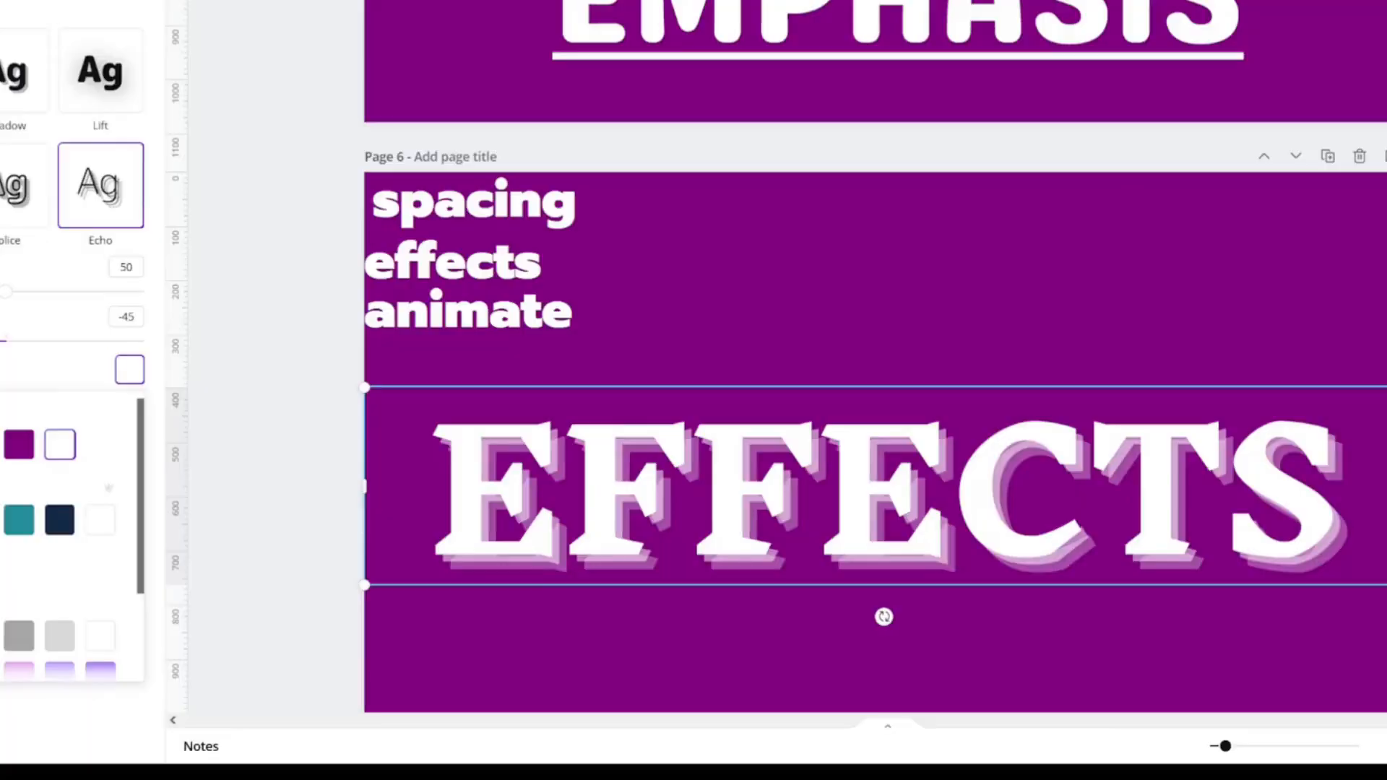
click(59, 444)
drag(4, 339, 72, 341)
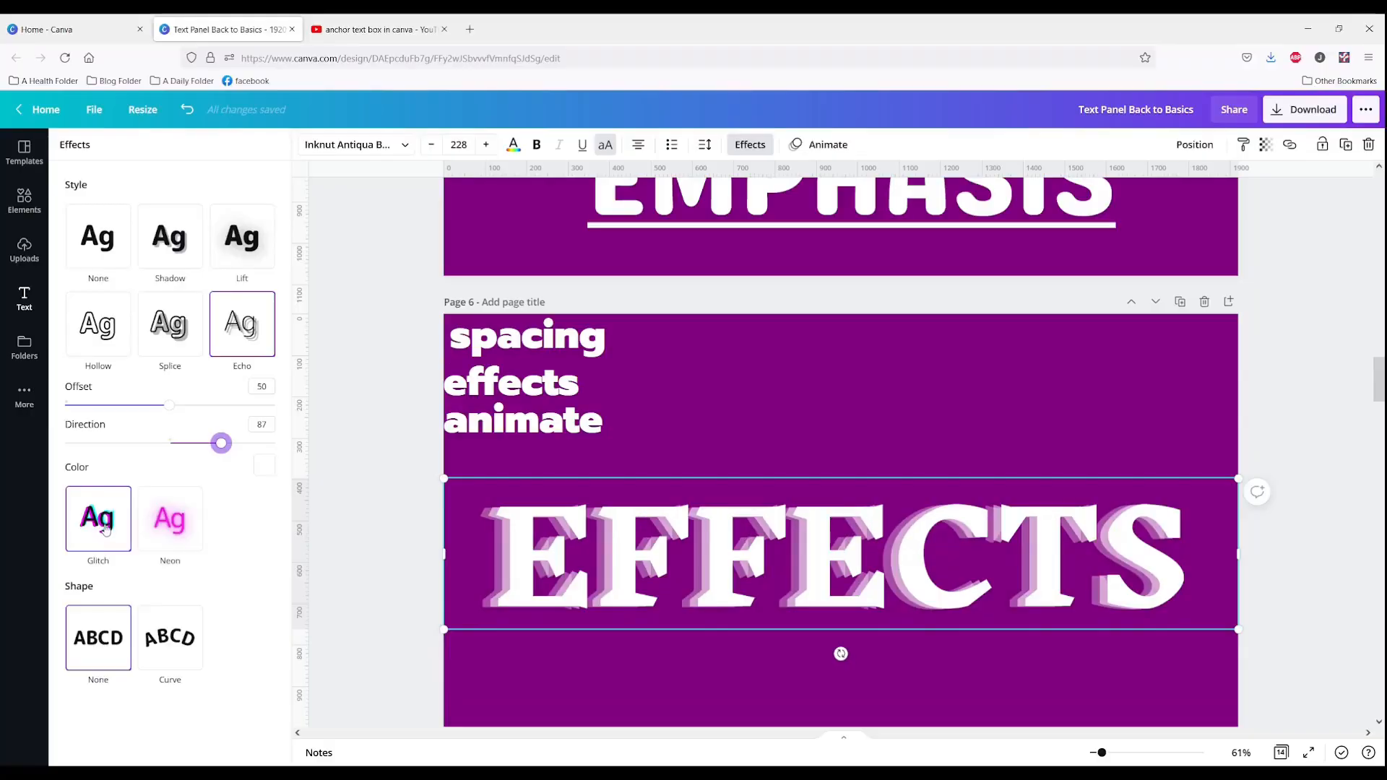
Step: Try the Glitch effect in cyan and red on the "EFFECTS" text, and the Neon effect with a neon yellow text color and intensity 1
click(98, 412)
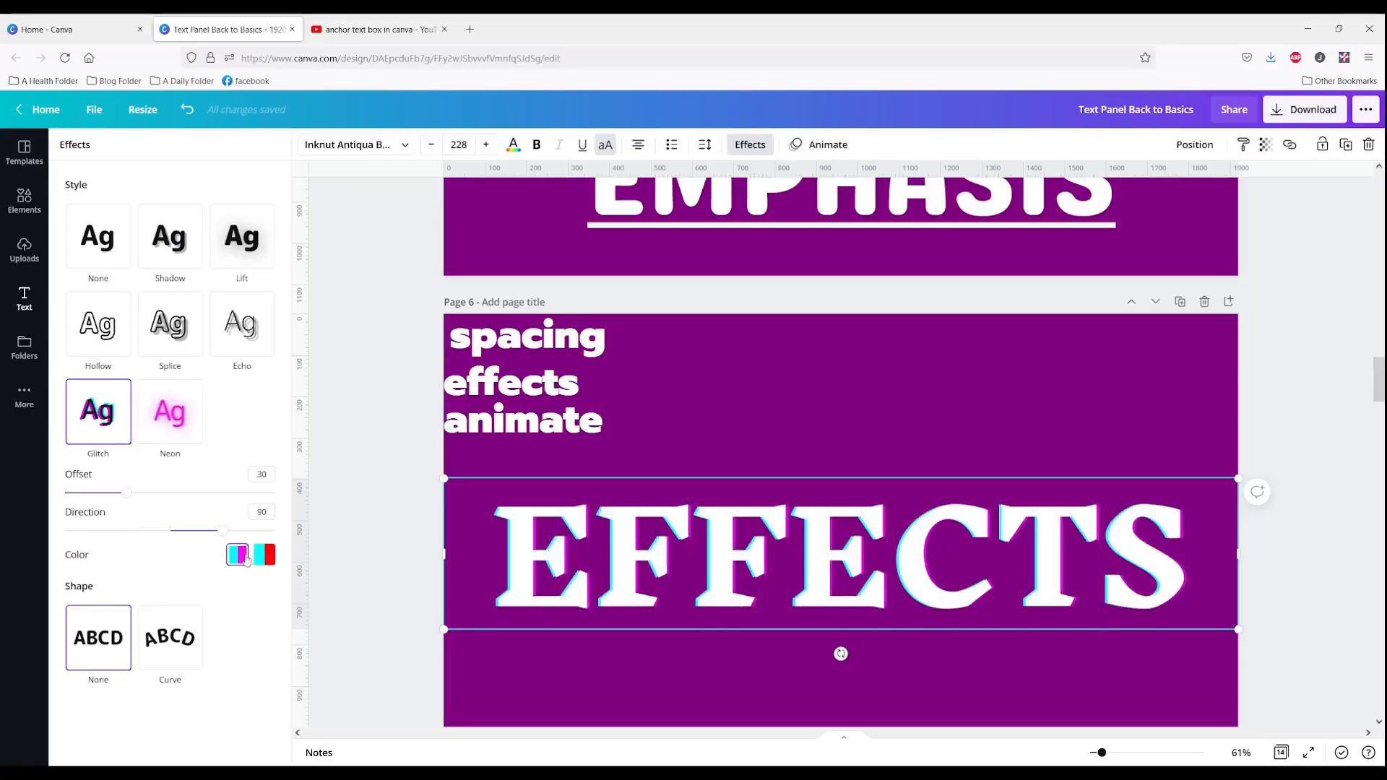
click(263, 555)
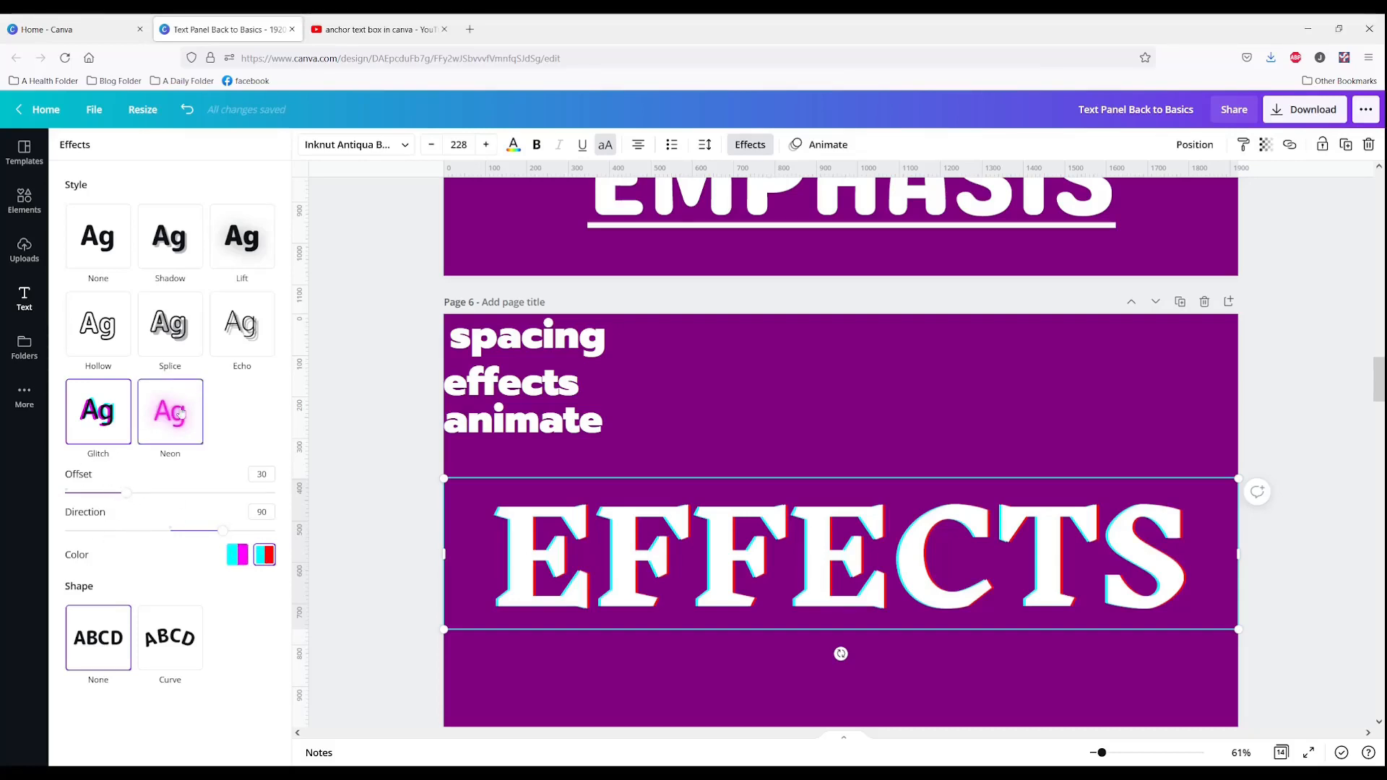
click(173, 417)
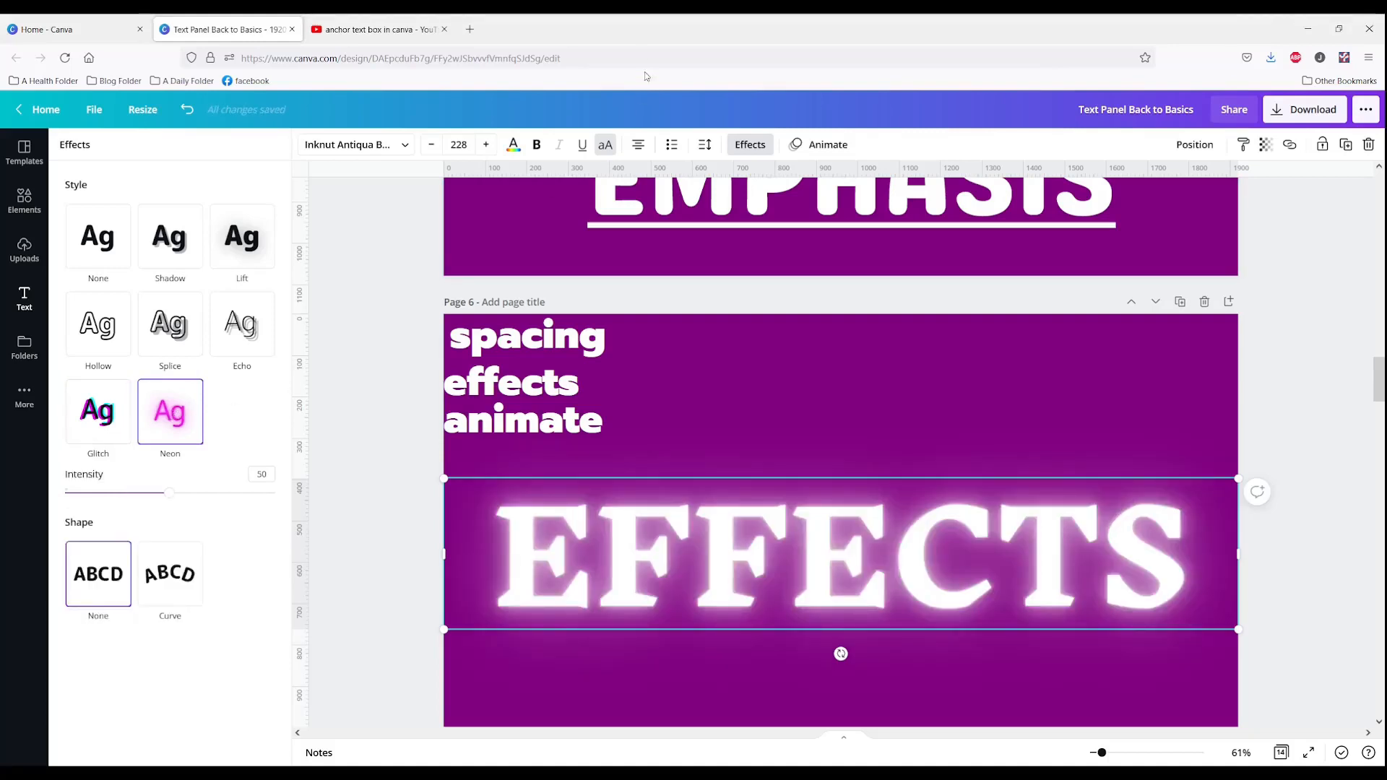
click(514, 145)
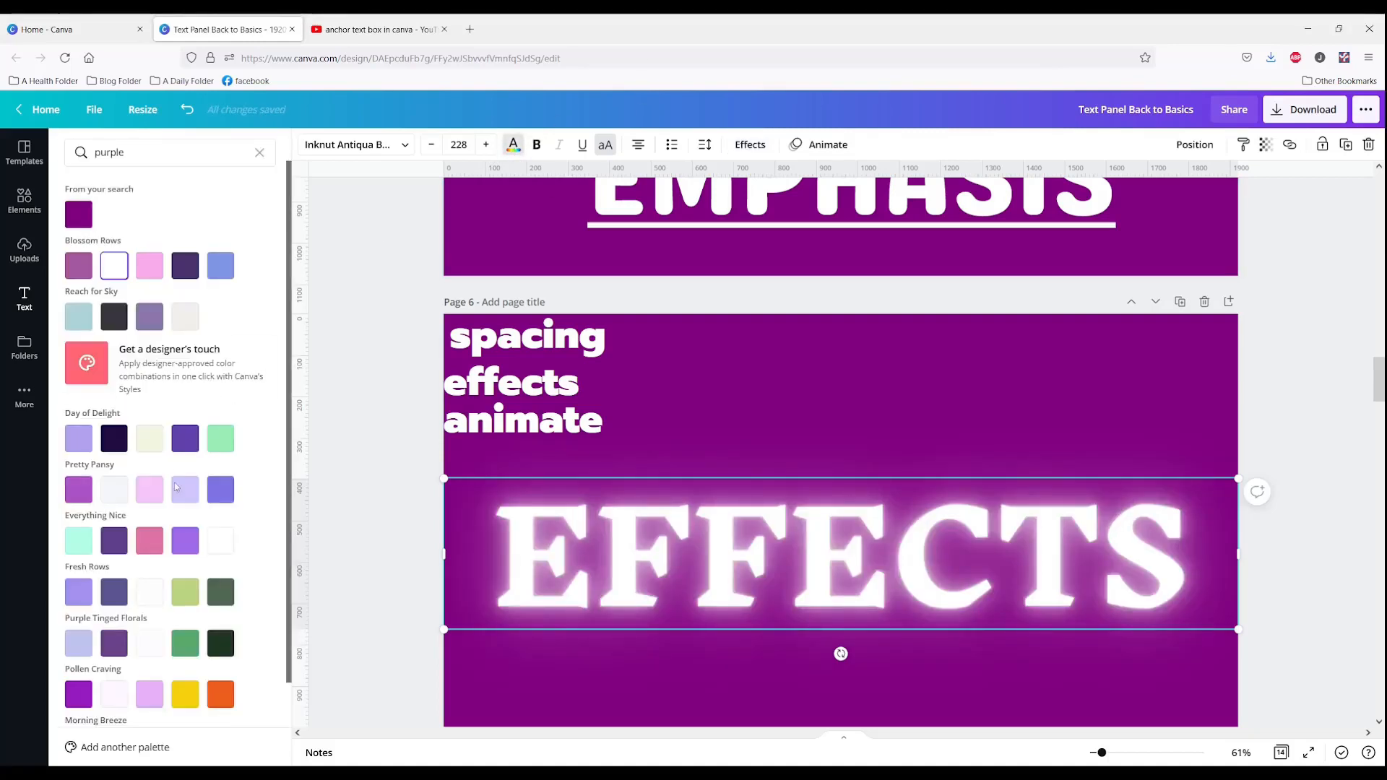
double_click(156, 157)
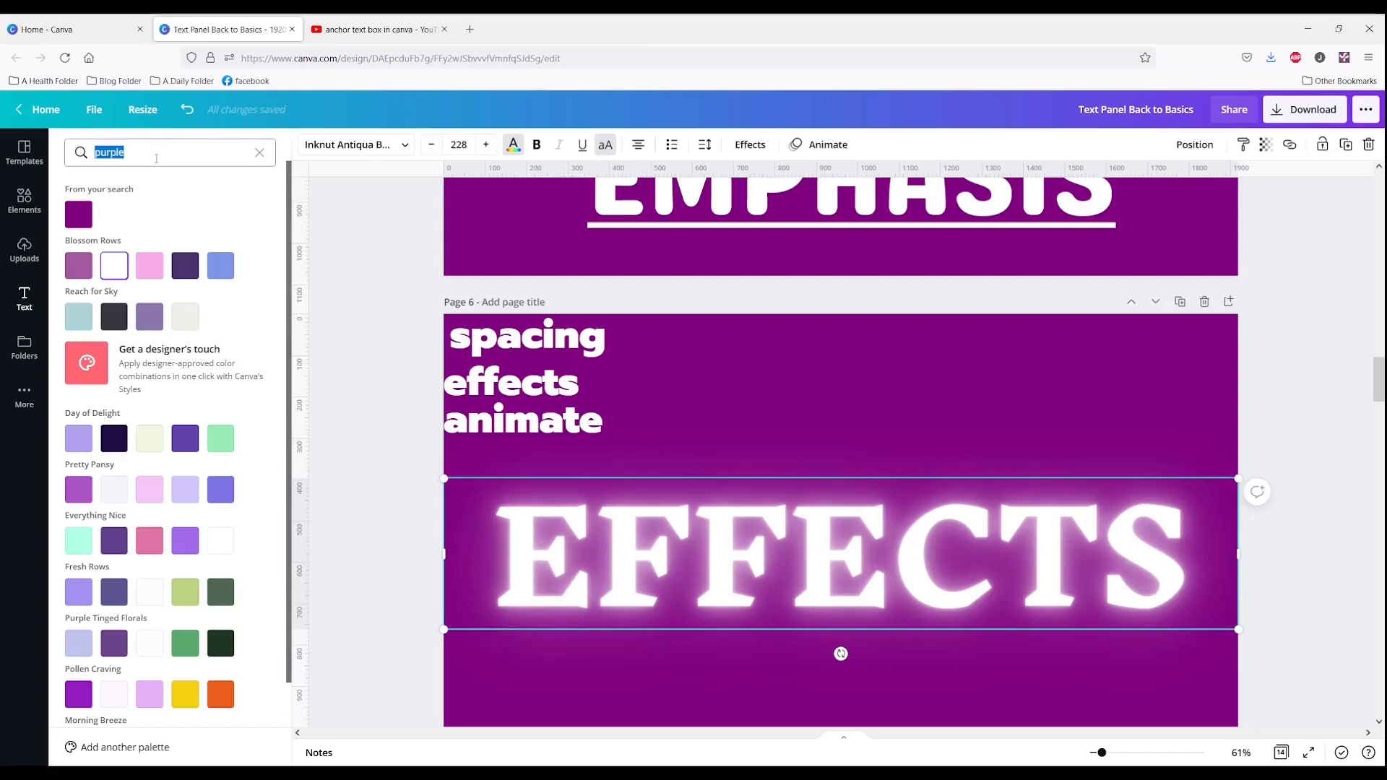
text(neon)
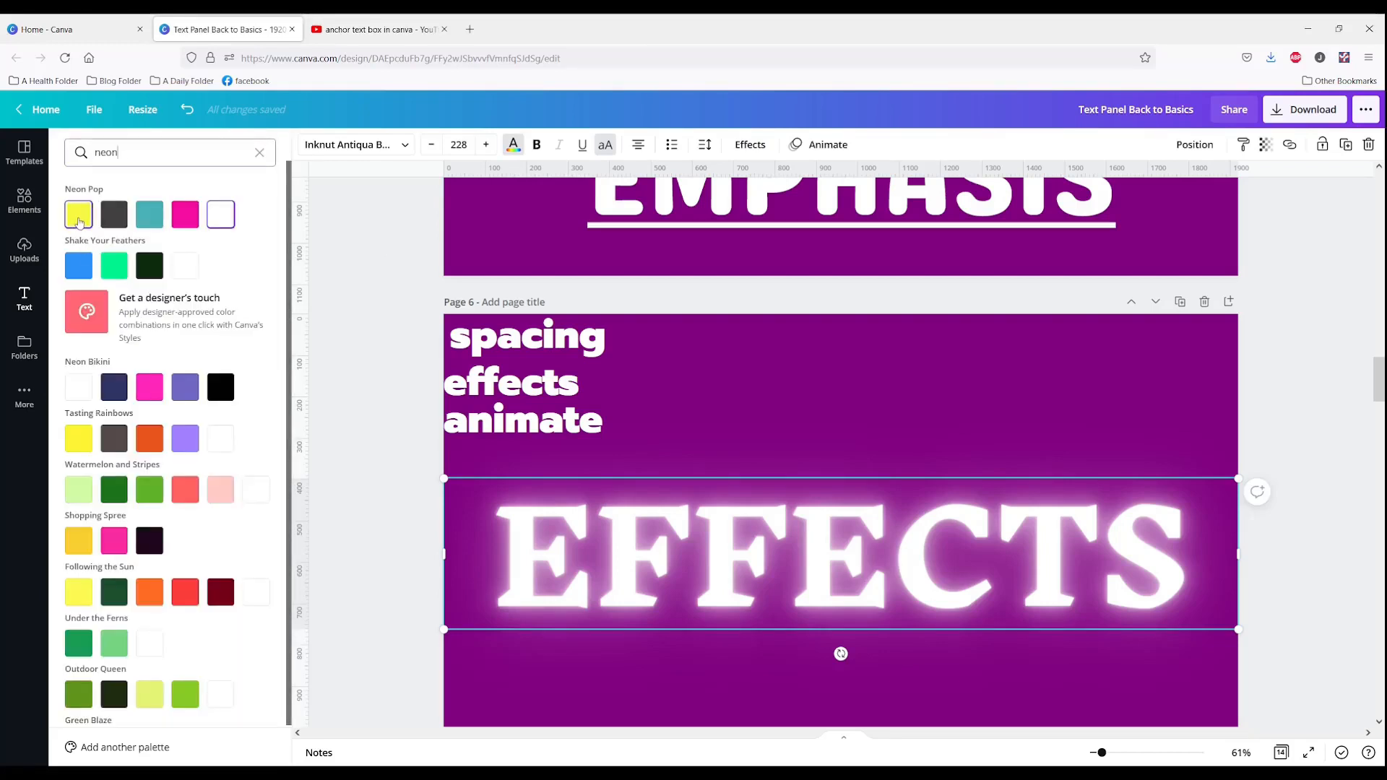
click(79, 215)
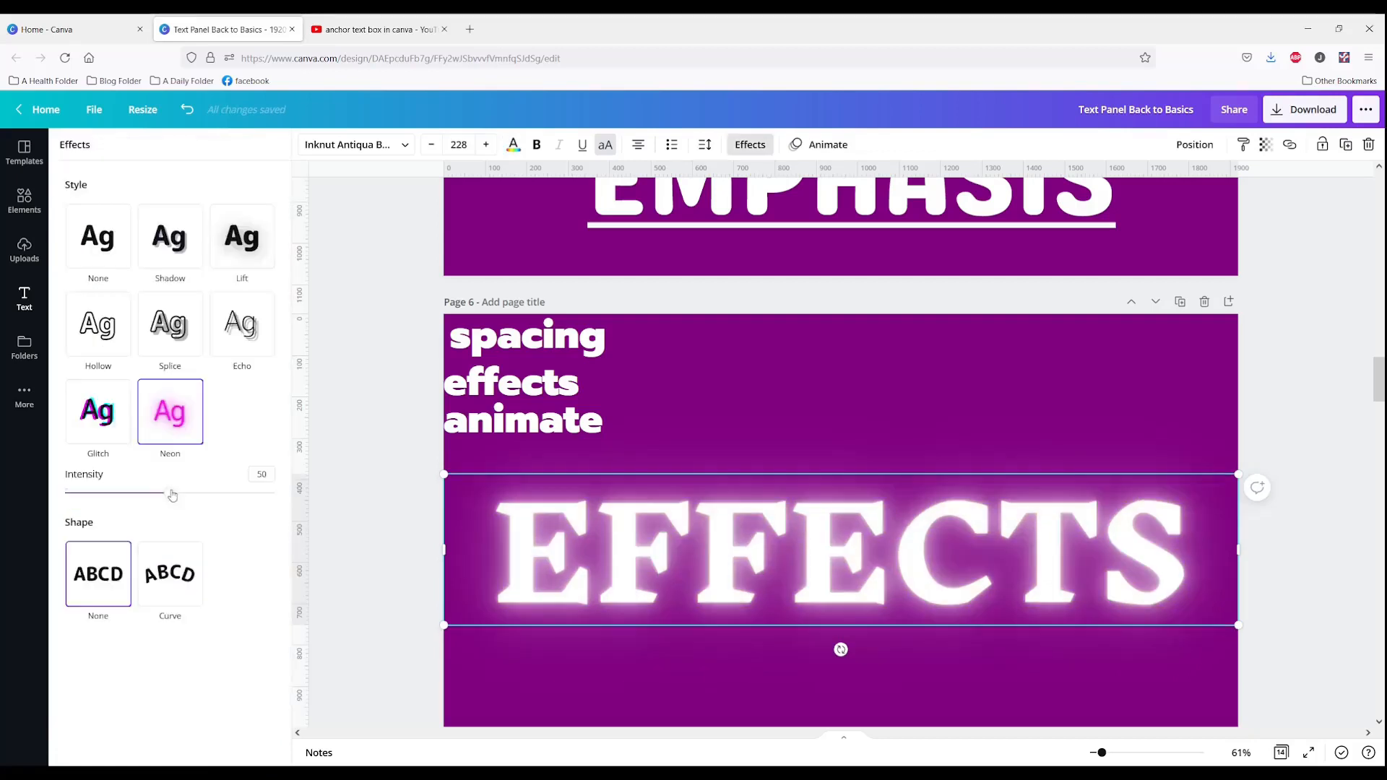
drag(171, 493, 65, 493)
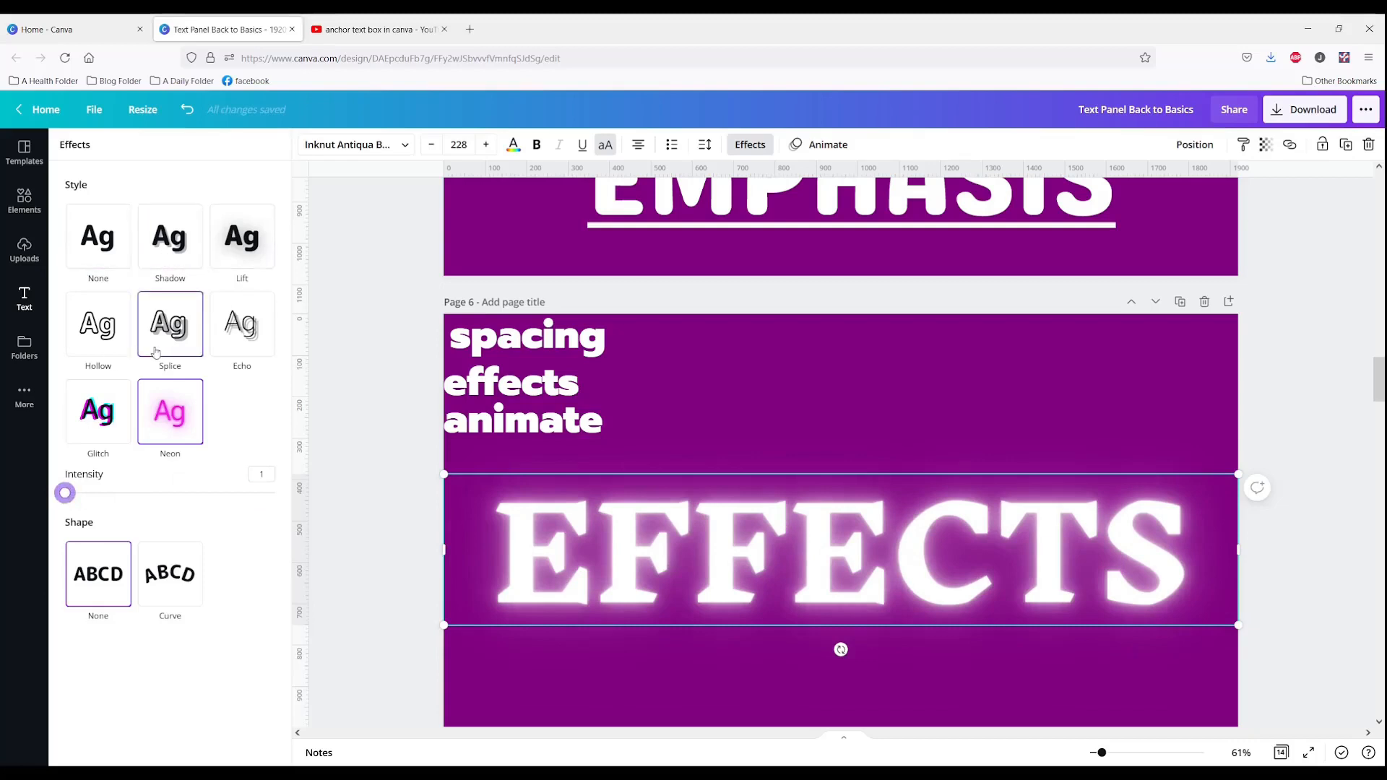
Step: Apply the Curve shape to the "EFFECTS" text and set its curve value to -13
click(173, 589)
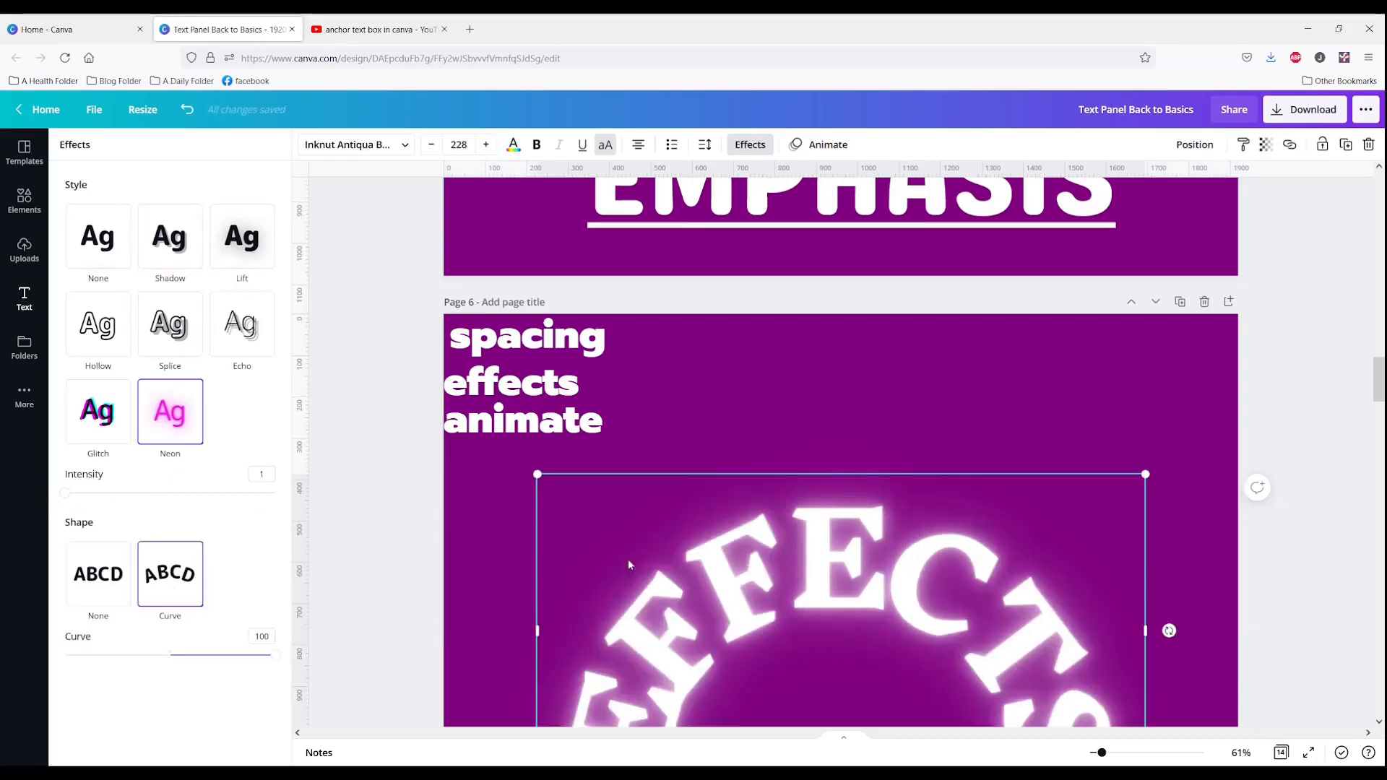
scroll(636, 593, down, 3)
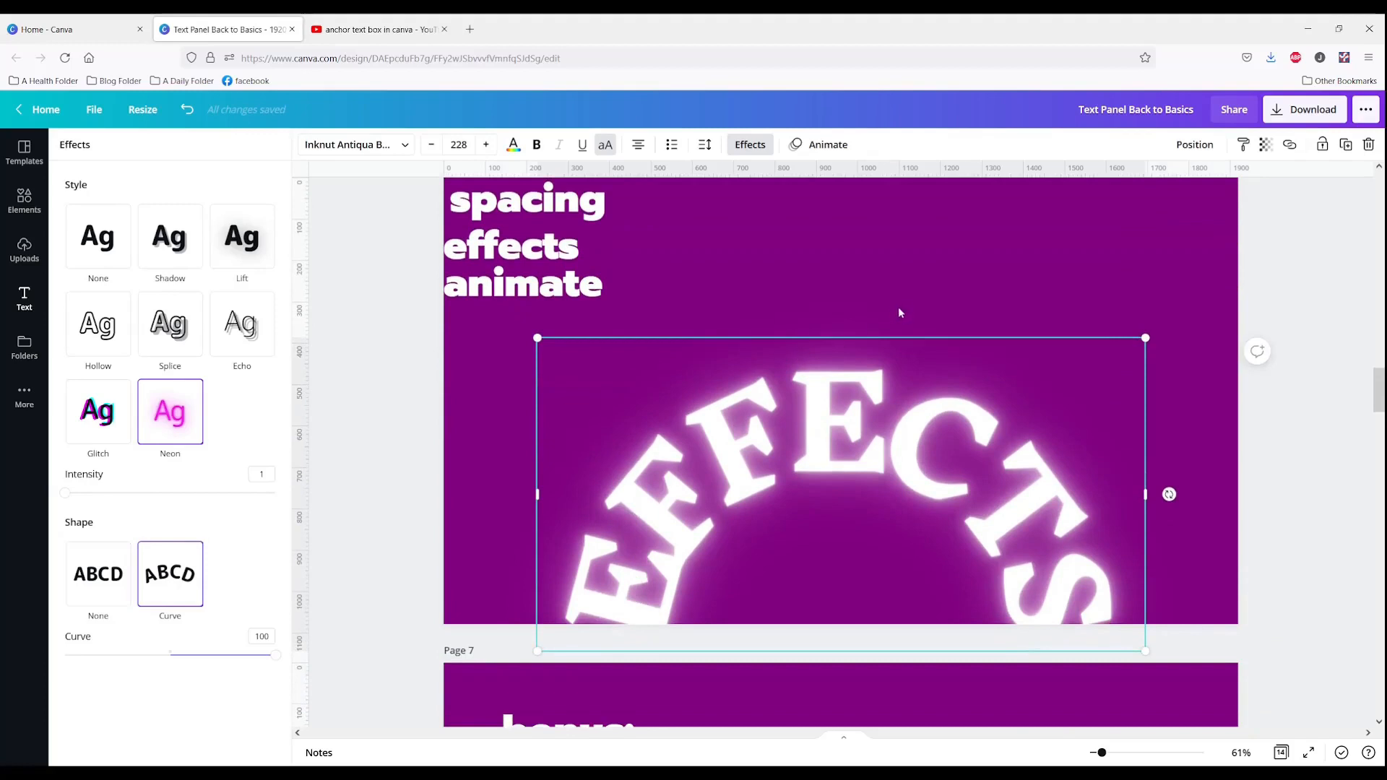
drag(920, 349, 925, 243)
drag(277, 657, 156, 655)
Step: Try the Glitch, Echo, Splice, Hollow, Lift and Shadow styles on the curved "EFFECTS" text, and return its style to None
click(102, 423)
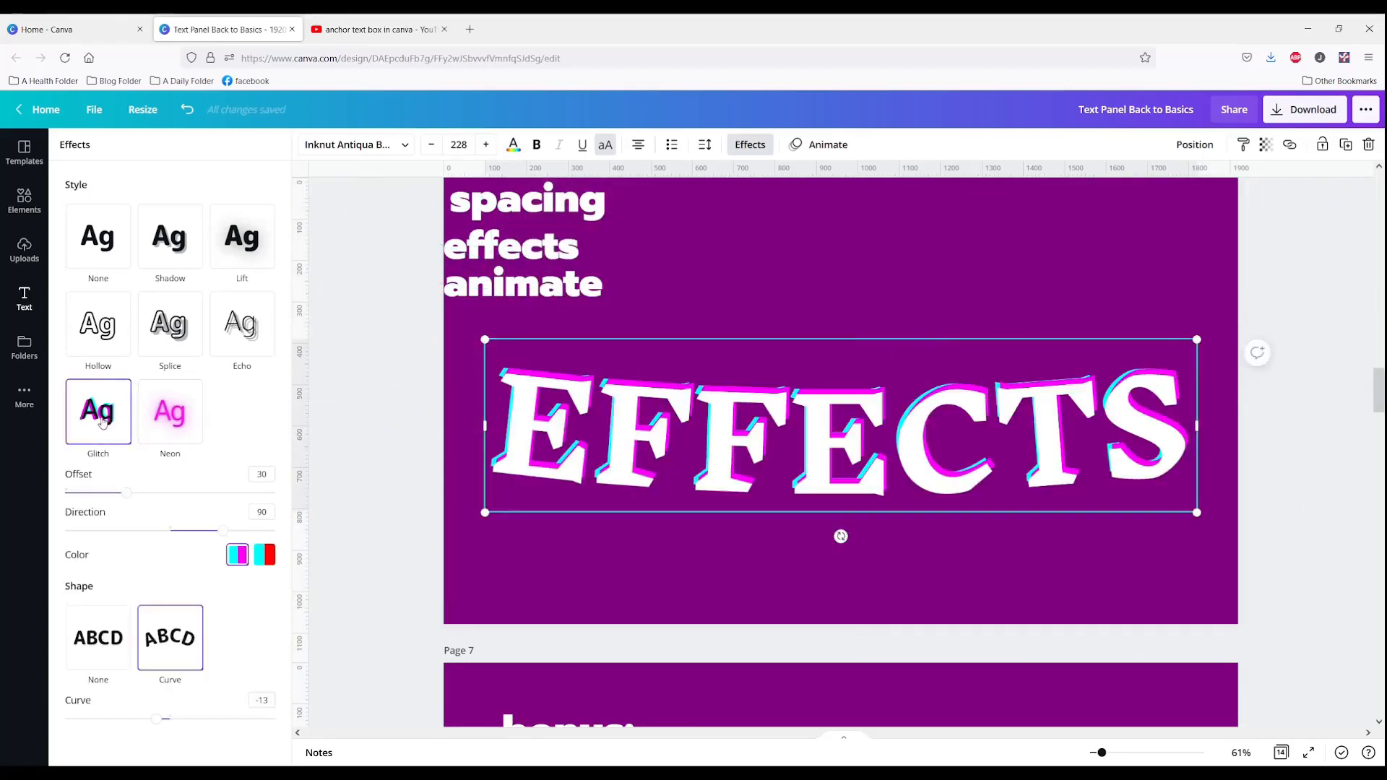
click(223, 332)
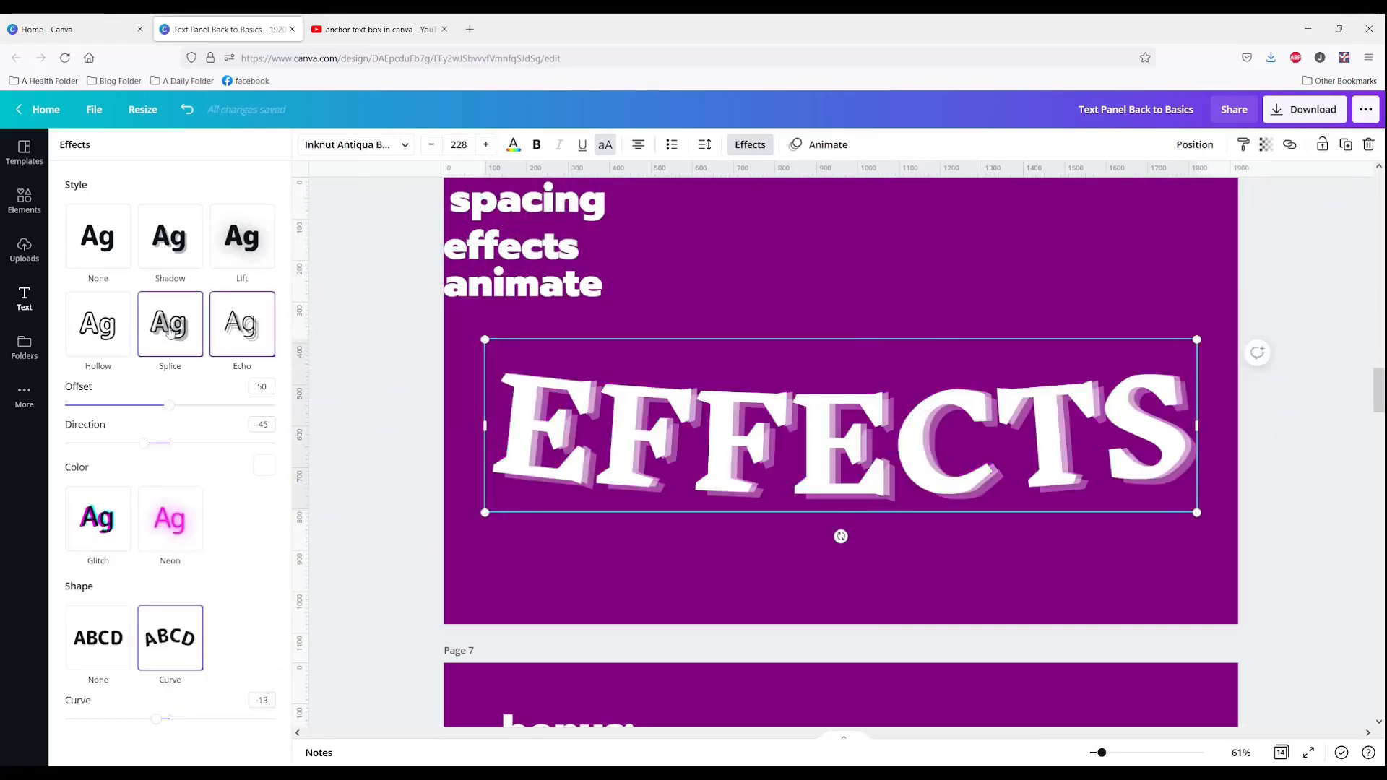
click(167, 328)
click(108, 321)
click(246, 253)
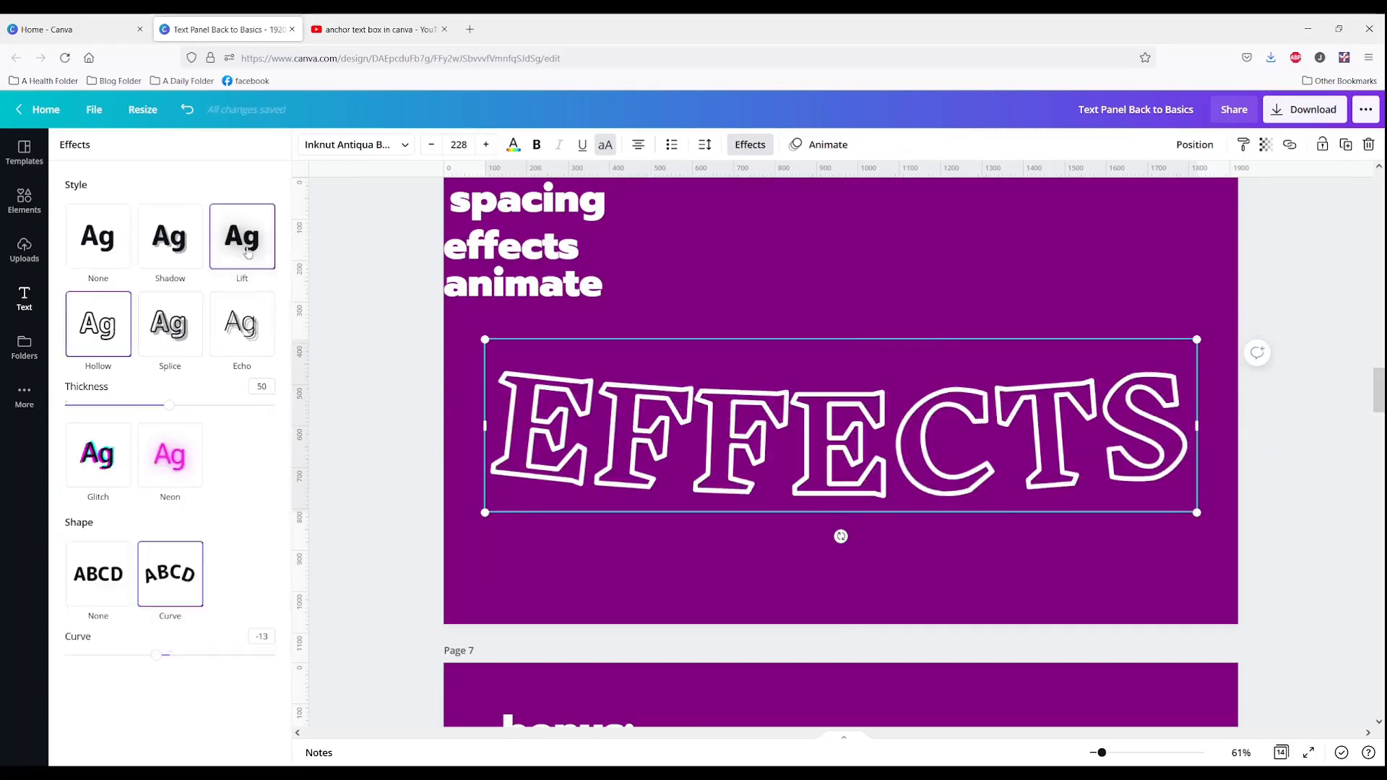
click(180, 251)
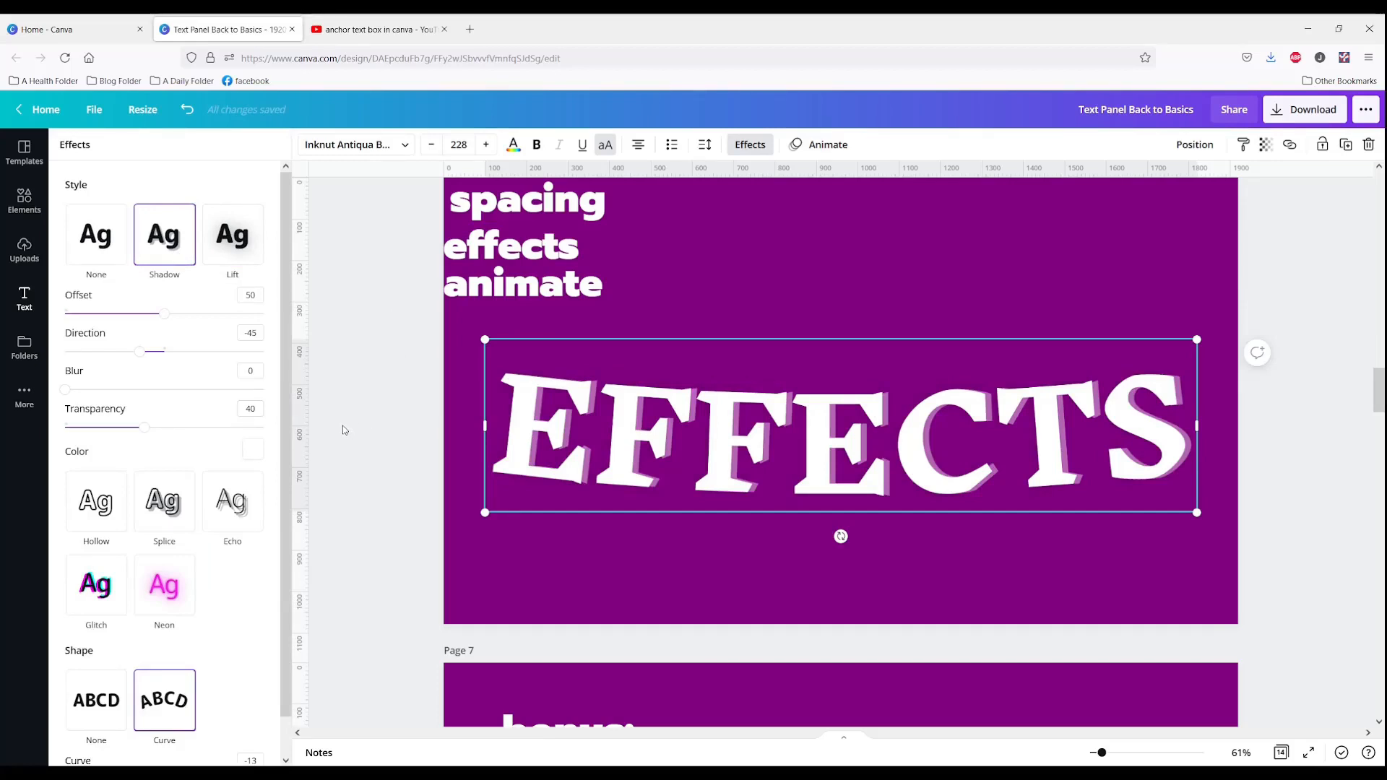
click(117, 250)
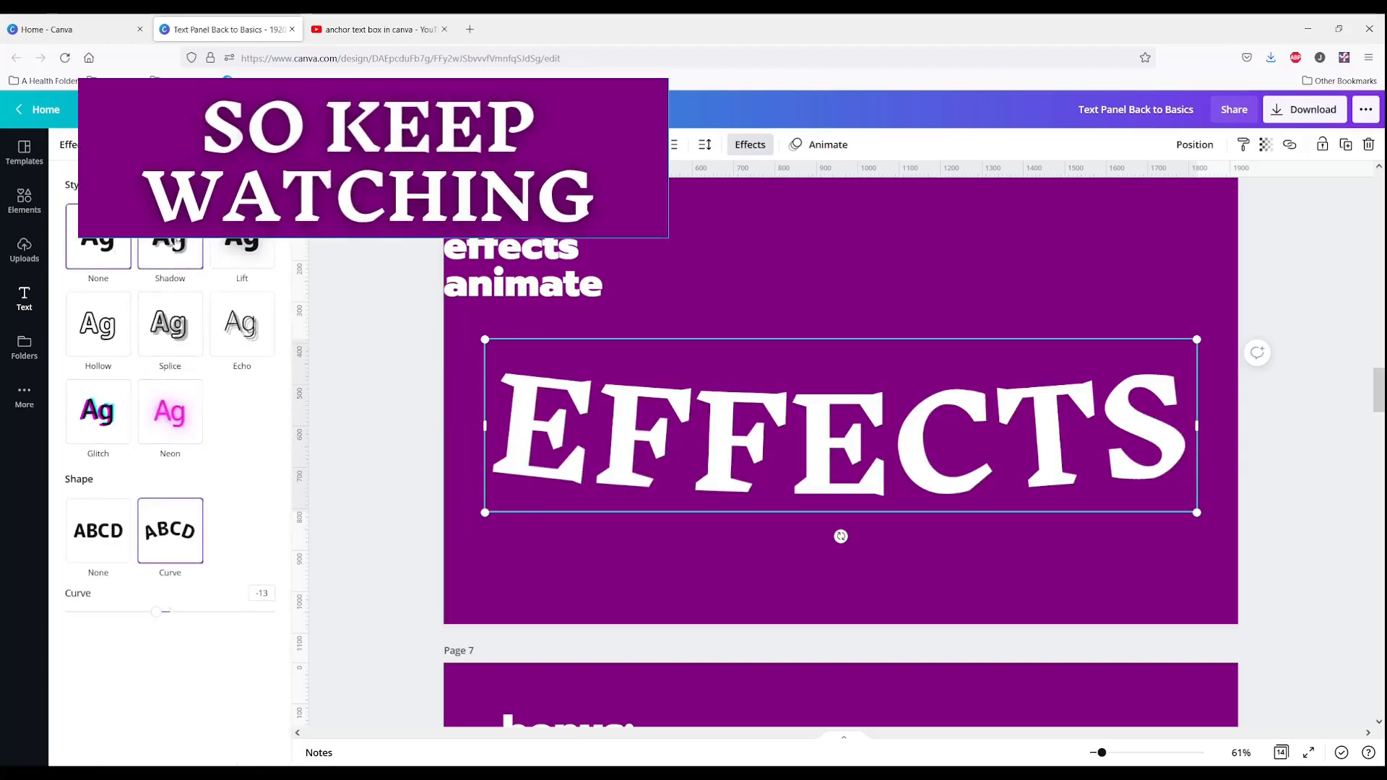
Step: Open the text animations for the curved "EFFECTS" text and preview the Bounce and Block animations
scroll(574, 383, up, 1)
click(574, 383)
click(605, 442)
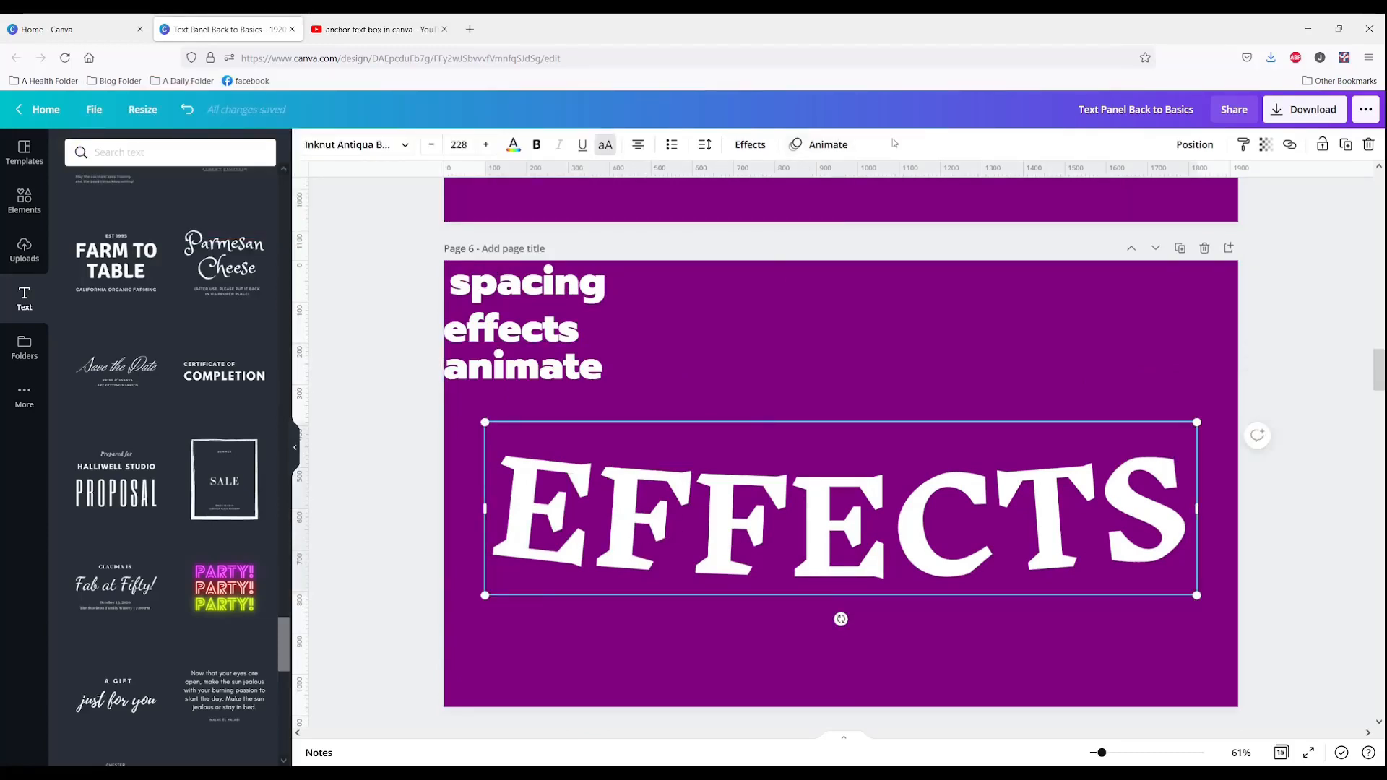
click(826, 145)
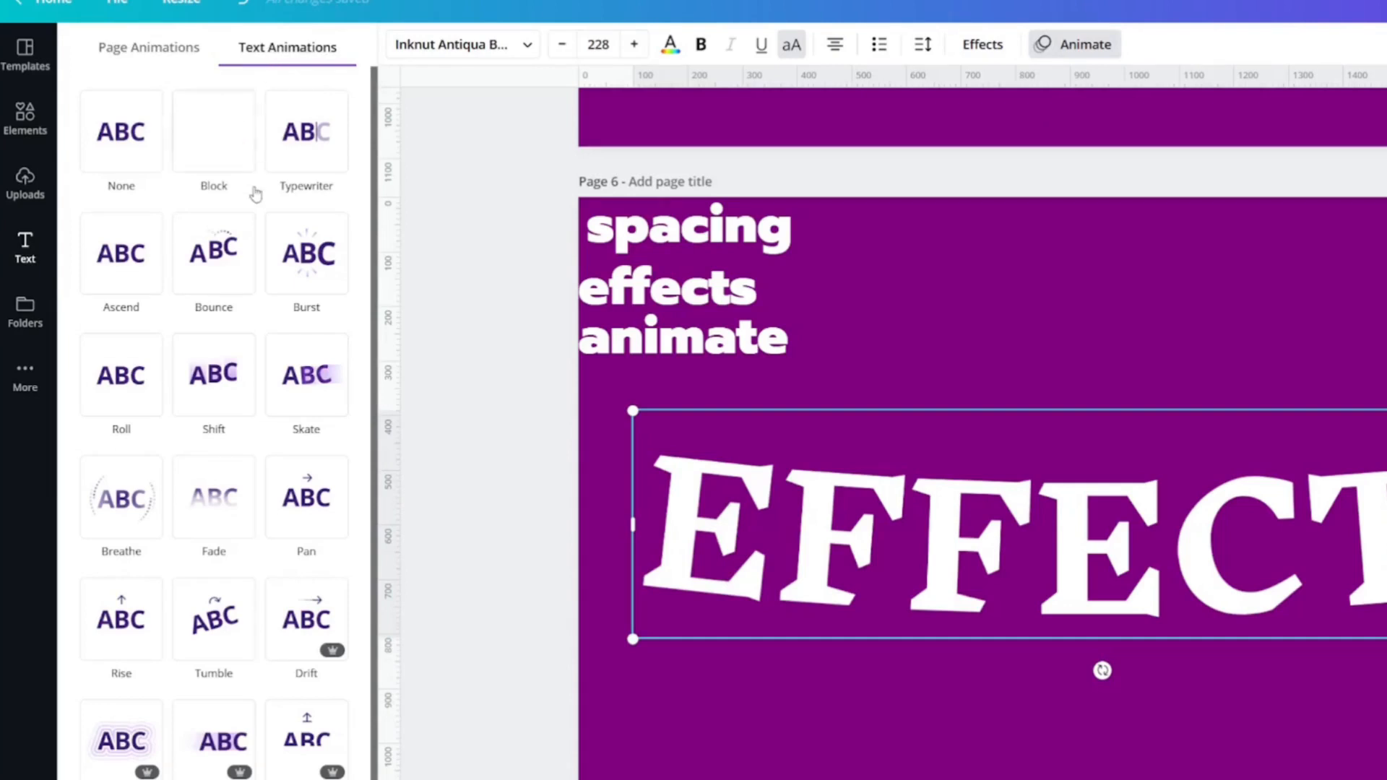
scroll(242, 231, down, 1)
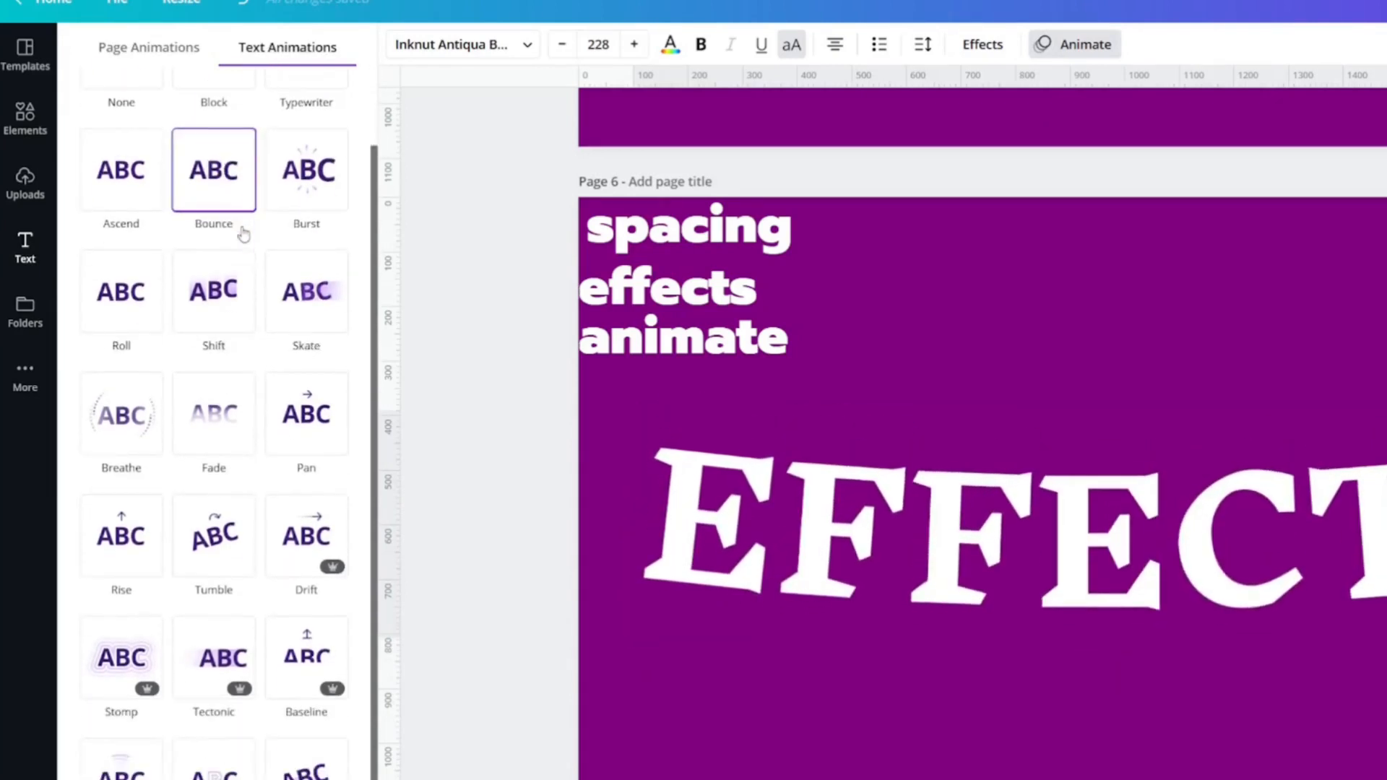
scroll(243, 233, up, 1)
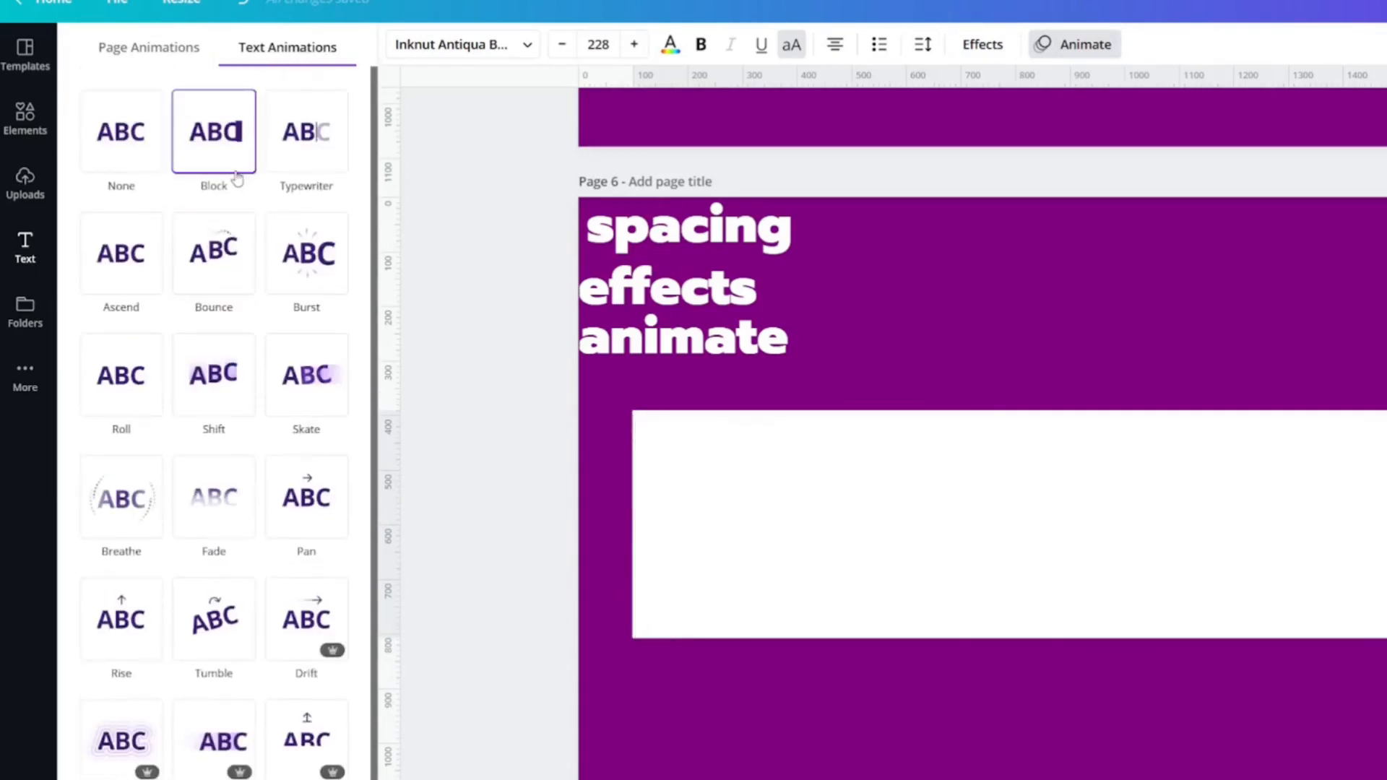